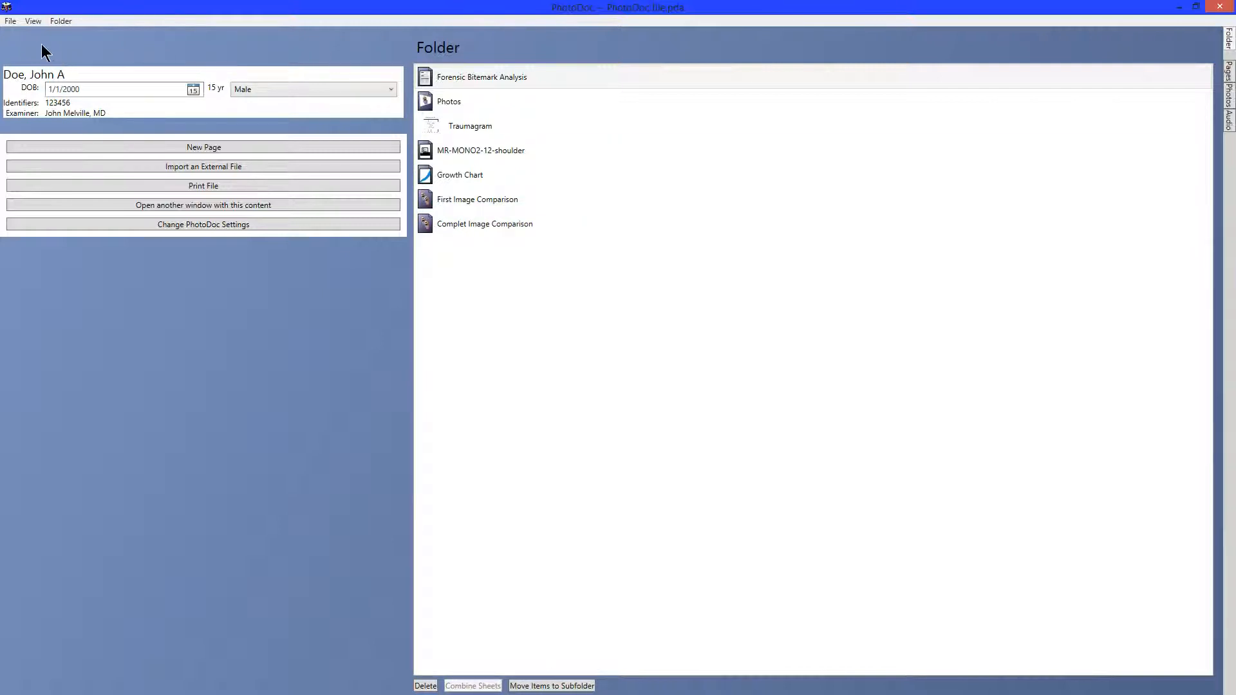
{"action": "left_click", "coordinate": [9, 23]}
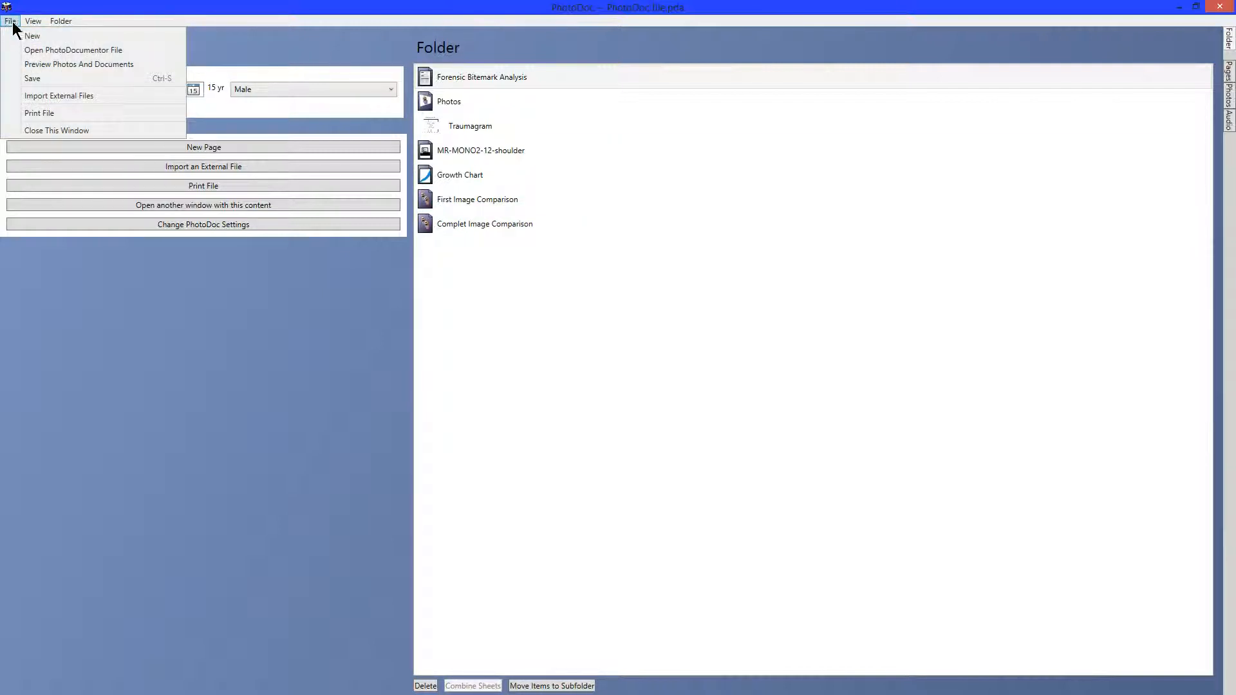
{"action": "mouse_move", "coordinate": [28, 21]}
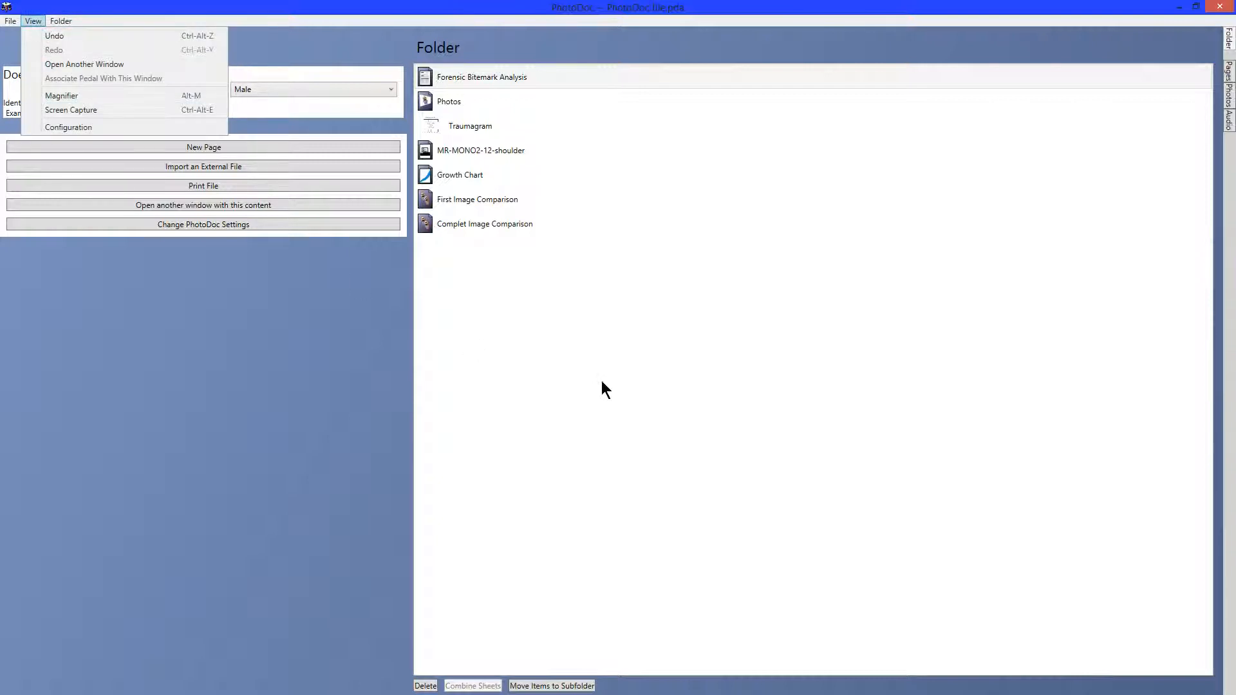
{"action": "left_click", "coordinate": [581, 373]}
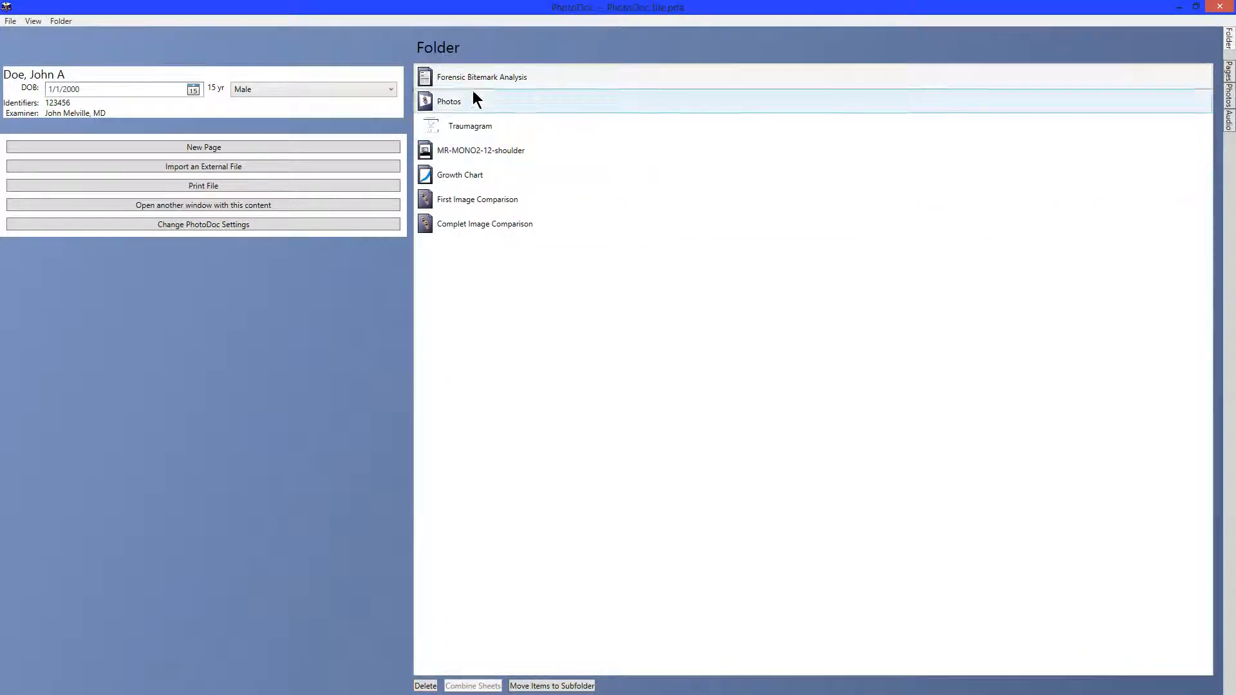
Step: In the Forensic Bitemark Analysis form, return Biter A's teeth distinctiveness to High and answer No to individual arches and toothmarks being visible
{"action": "double_click", "coordinate": [426, 76]}
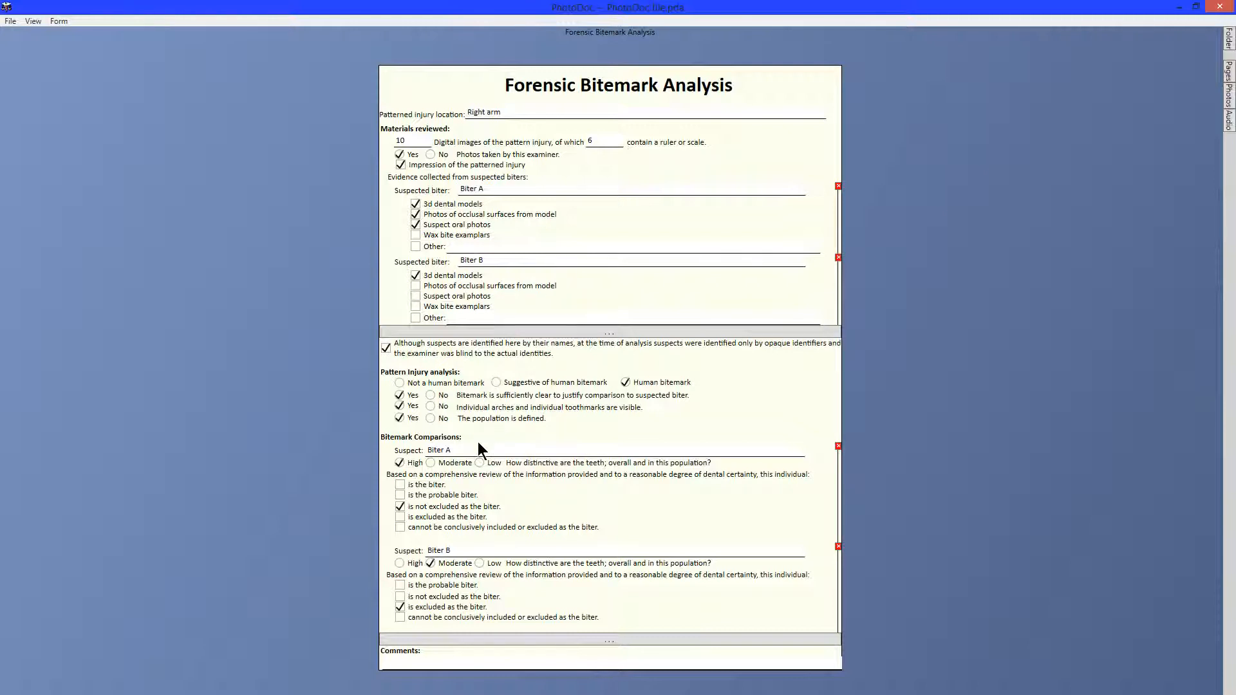
{"action": "left_click", "coordinate": [432, 465]}
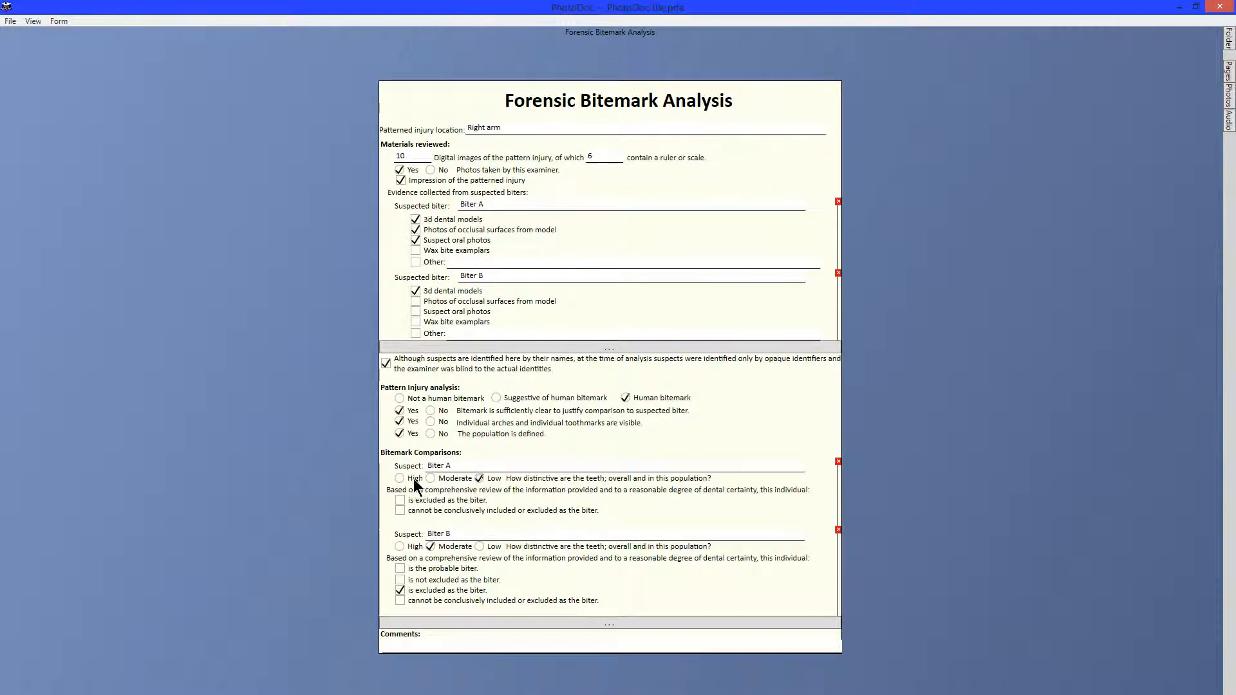
{"action": "left_click", "coordinate": [412, 478]}
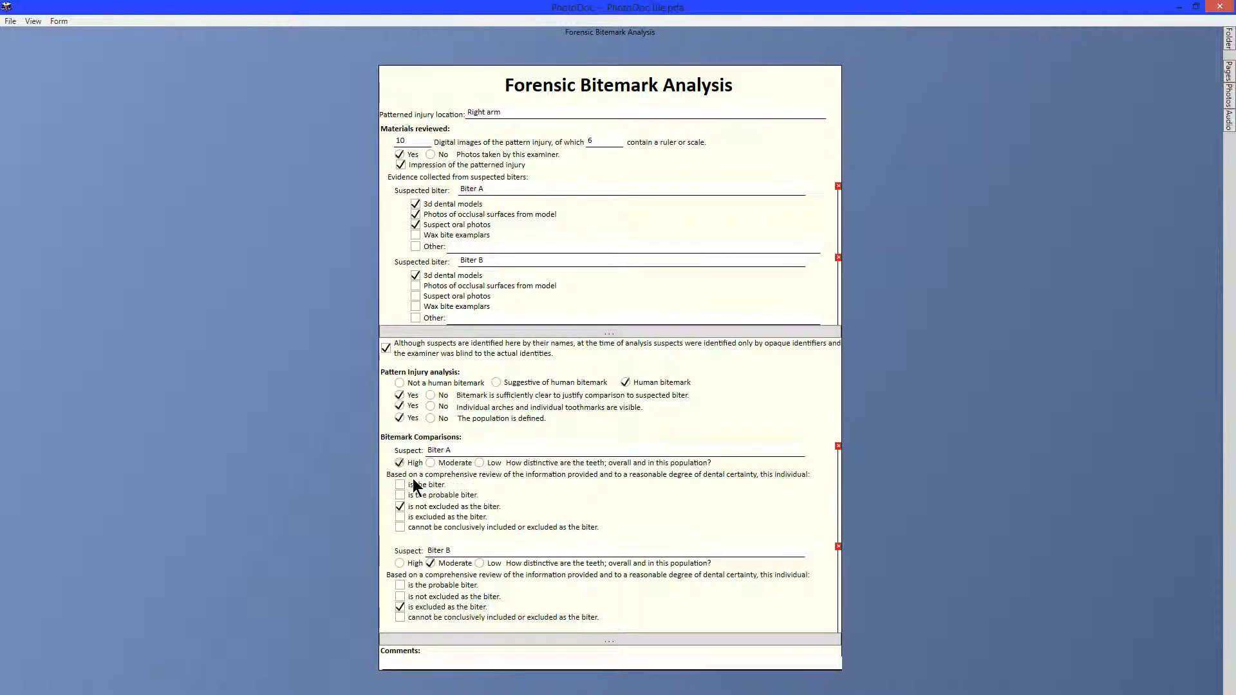
{"action": "left_click", "coordinate": [430, 407]}
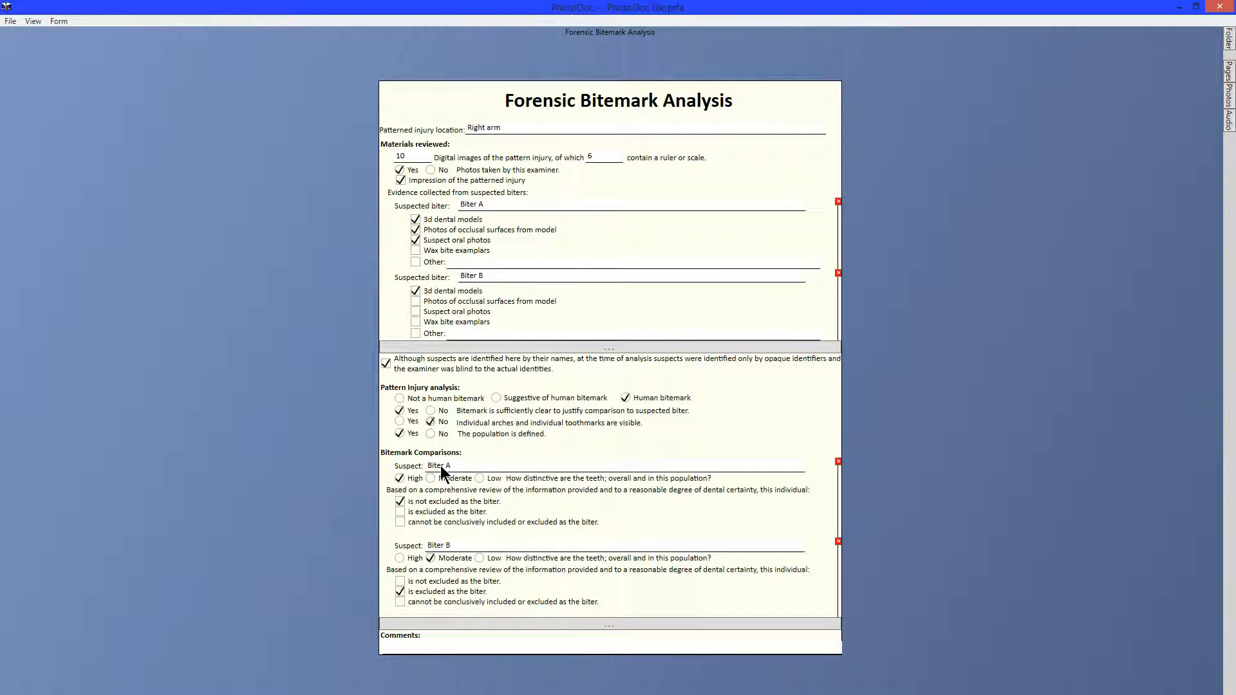
Step: Switch to the case's photo collection and open unemployed.jpg in the photo analyzer
{"action": "key", "text": "ctrl+Tab"}
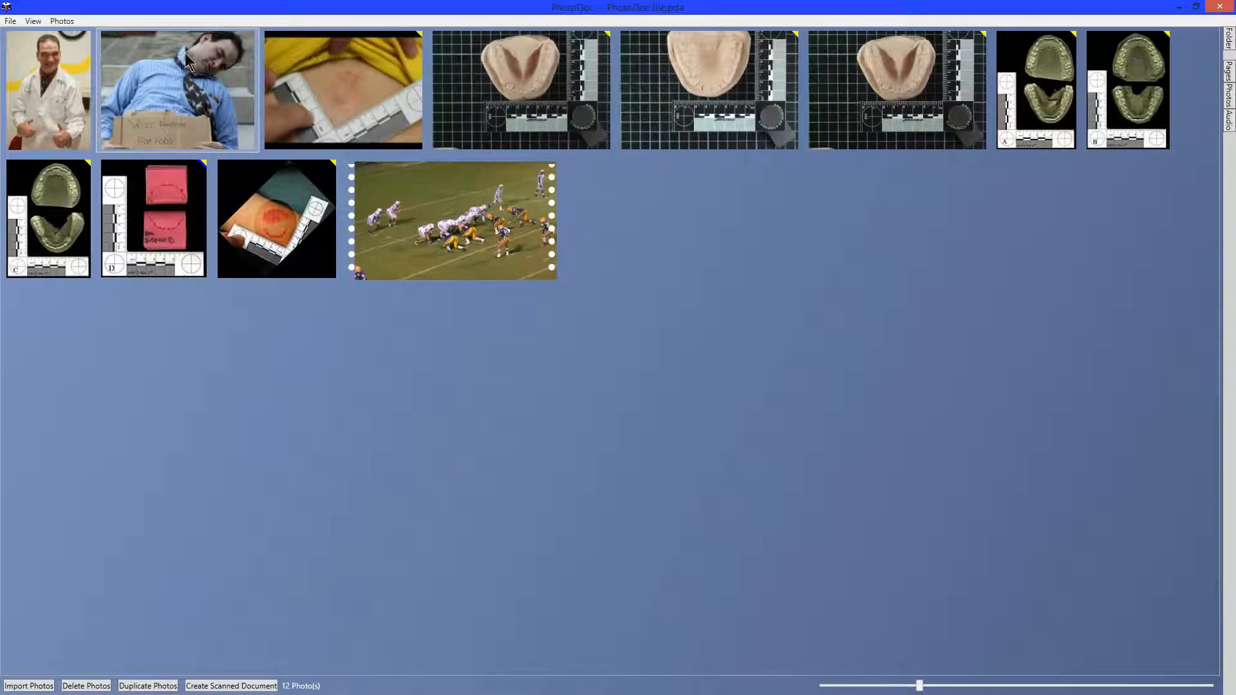
{"action": "mouse_move", "coordinate": [184, 53]}
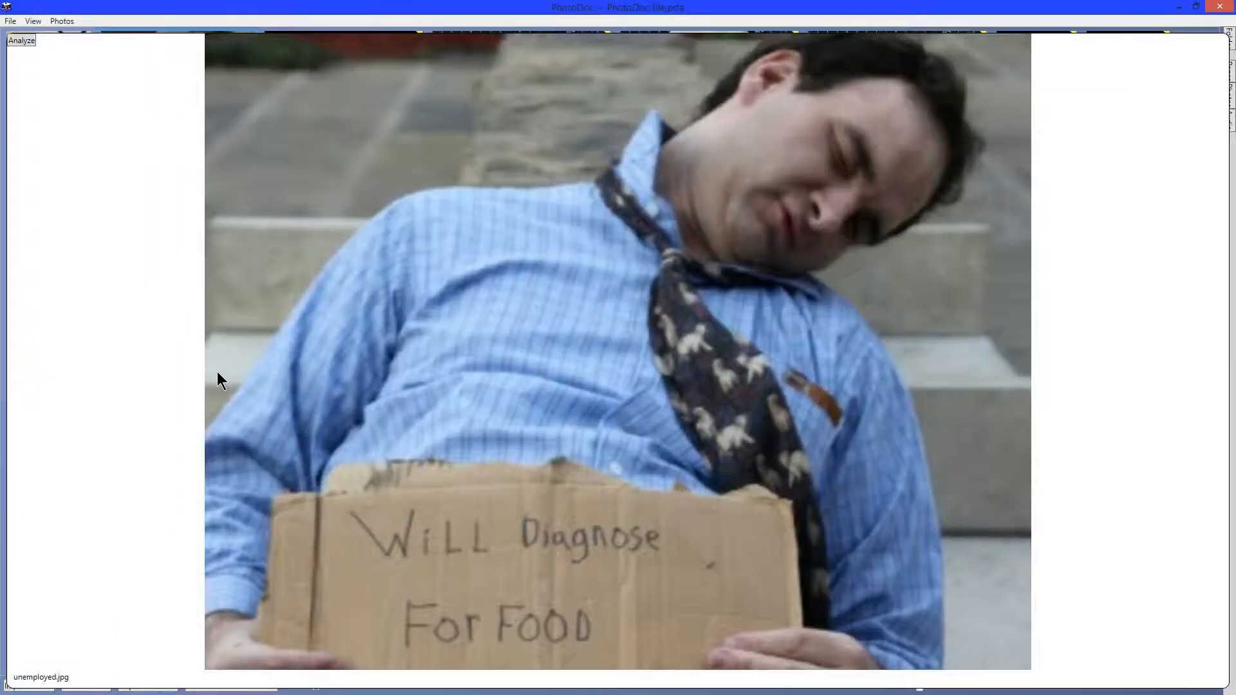
{"action": "key", "text": "a"}
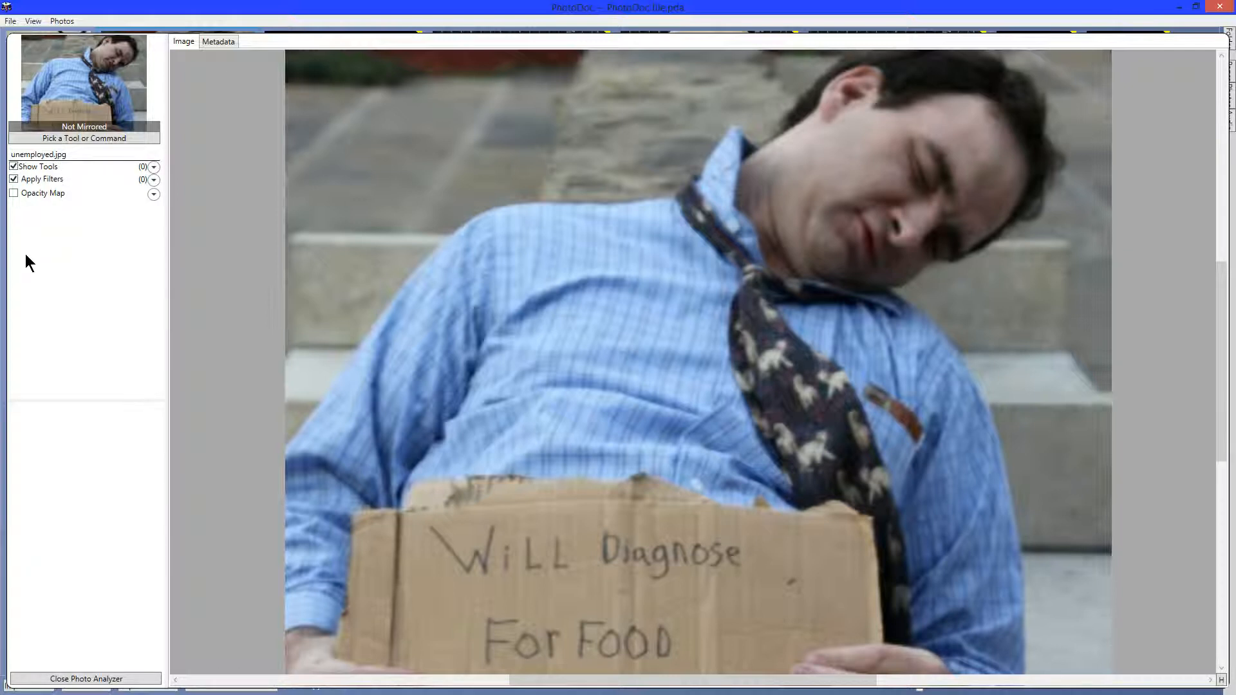
Step: Apply a Green filter and a Sharpen filter to the photo, raising the sharpening to roughly a quarter of its range
{"action": "left_click", "coordinate": [89, 142]}
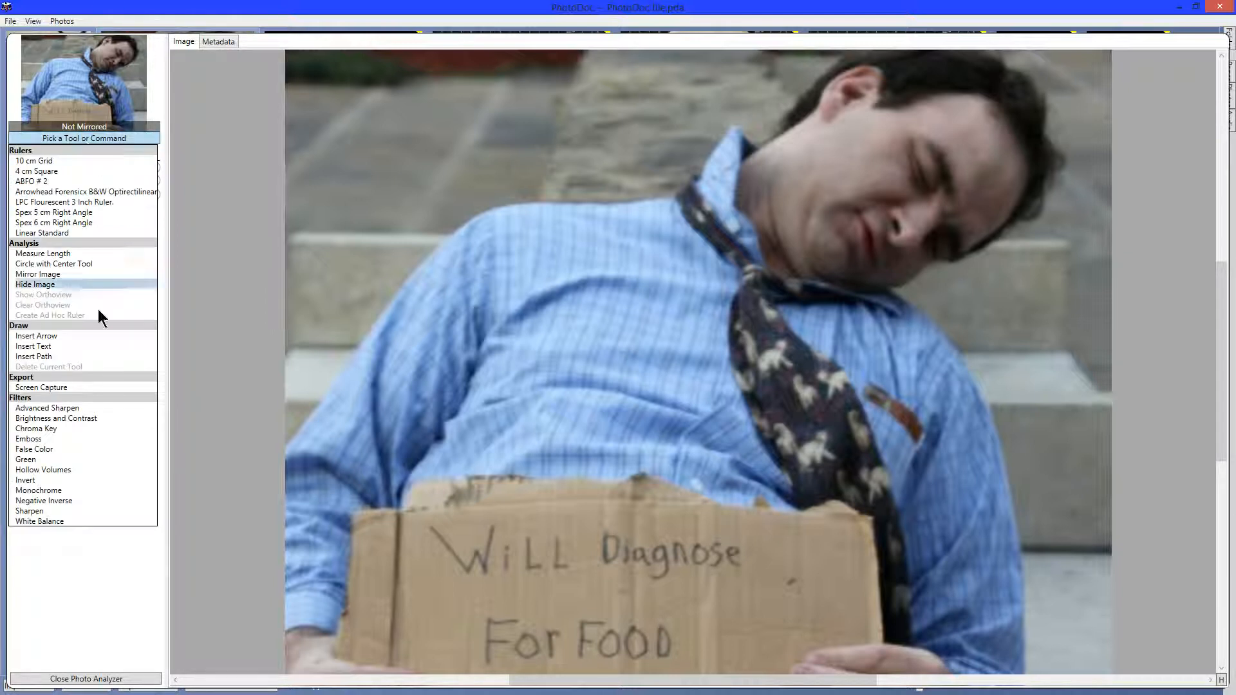
{"action": "left_click", "coordinate": [83, 463]}
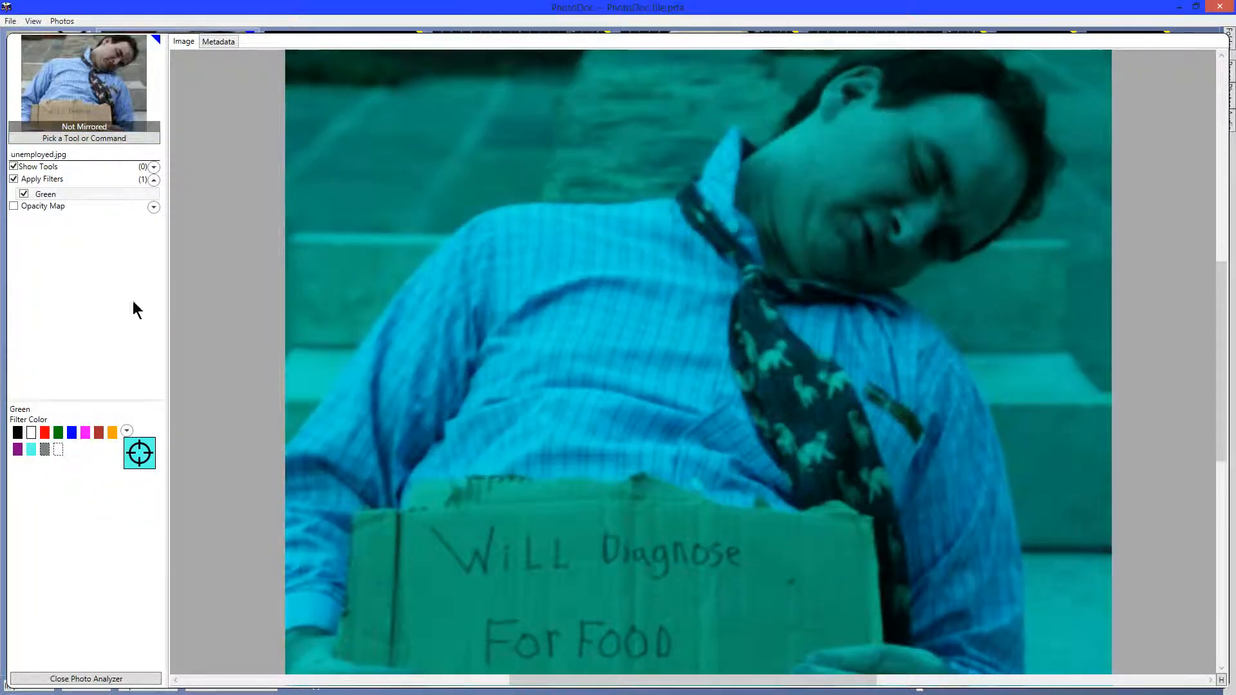
{"action": "left_click", "coordinate": [94, 143]}
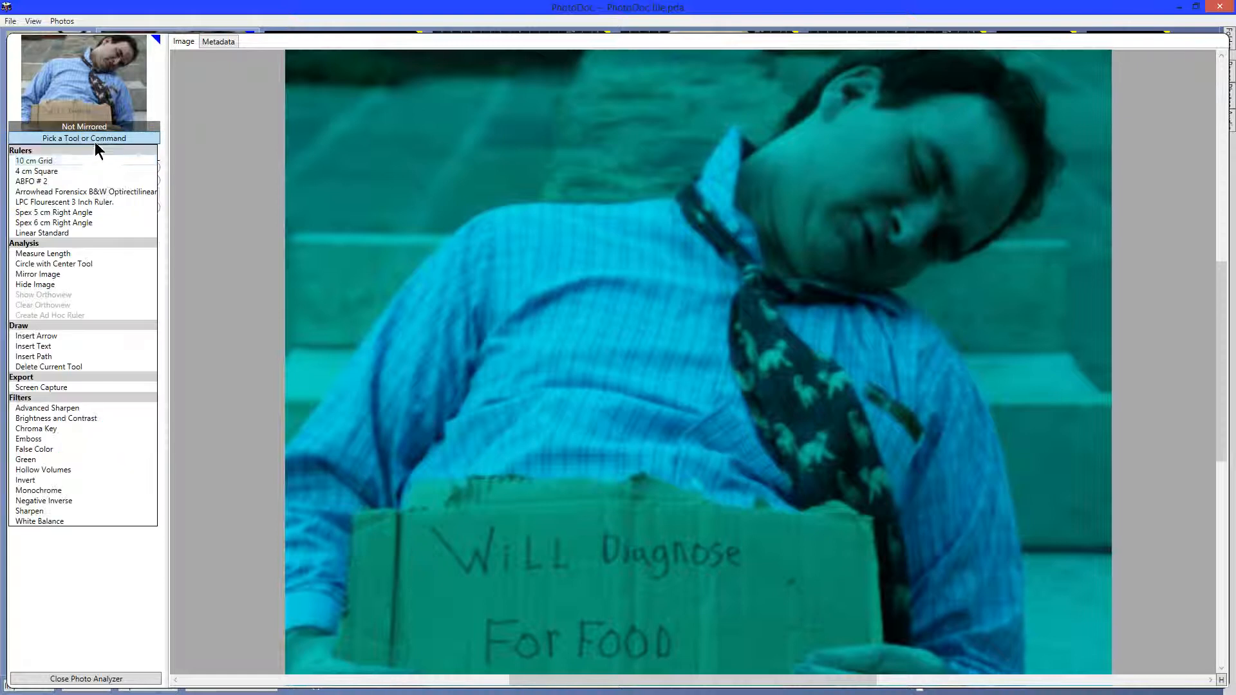
{"action": "left_click", "coordinate": [92, 508]}
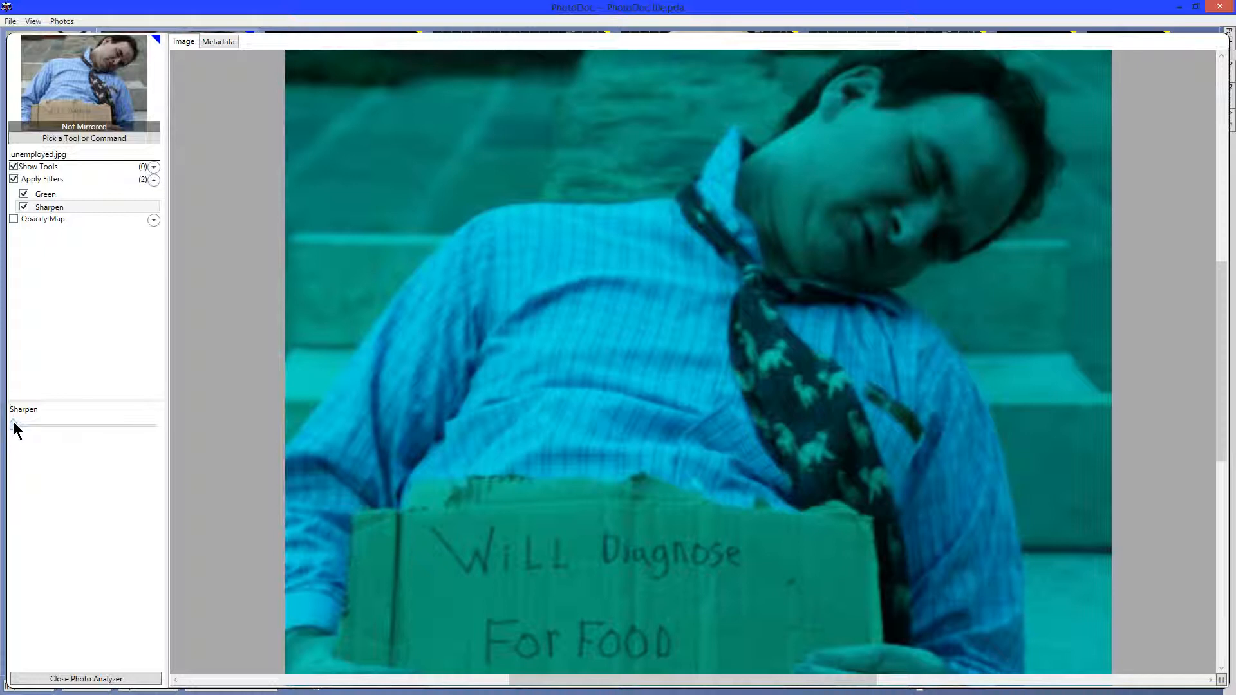
{"action": "left_click_drag", "start_coordinate": [22, 424], "coordinate": [51, 437]}
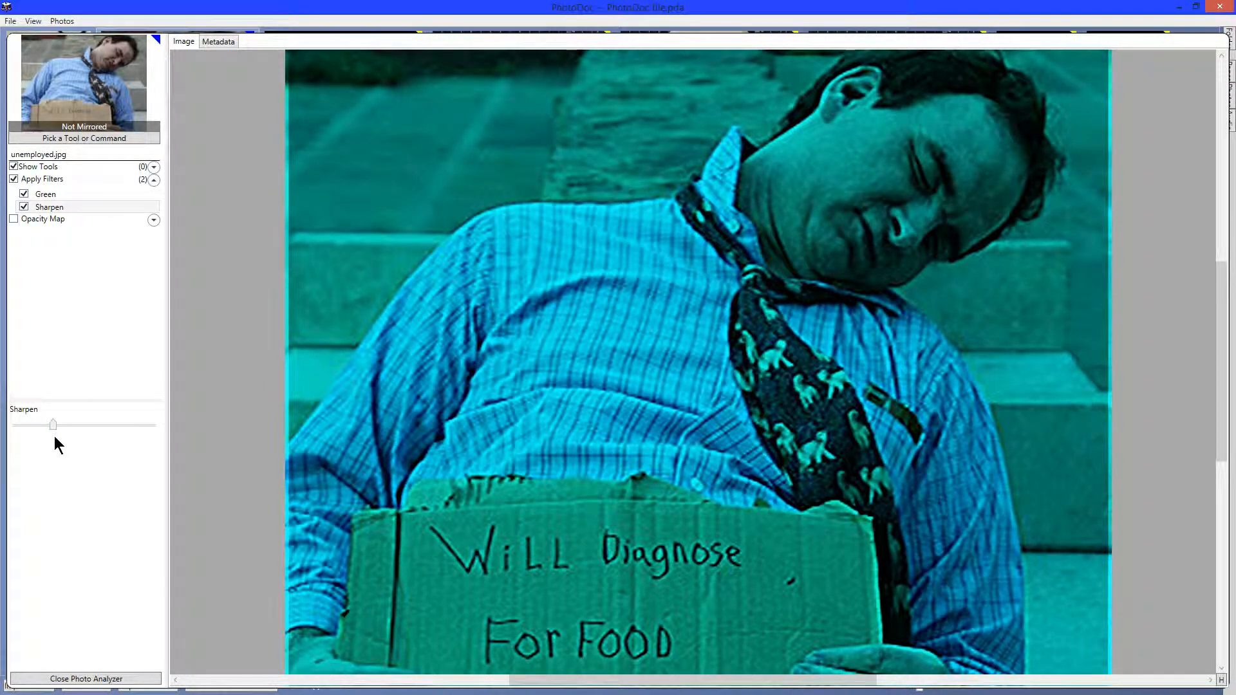
Step: Delete the Sharpen and Green filters from the photo
{"action": "left_click", "coordinate": [78, 206]}
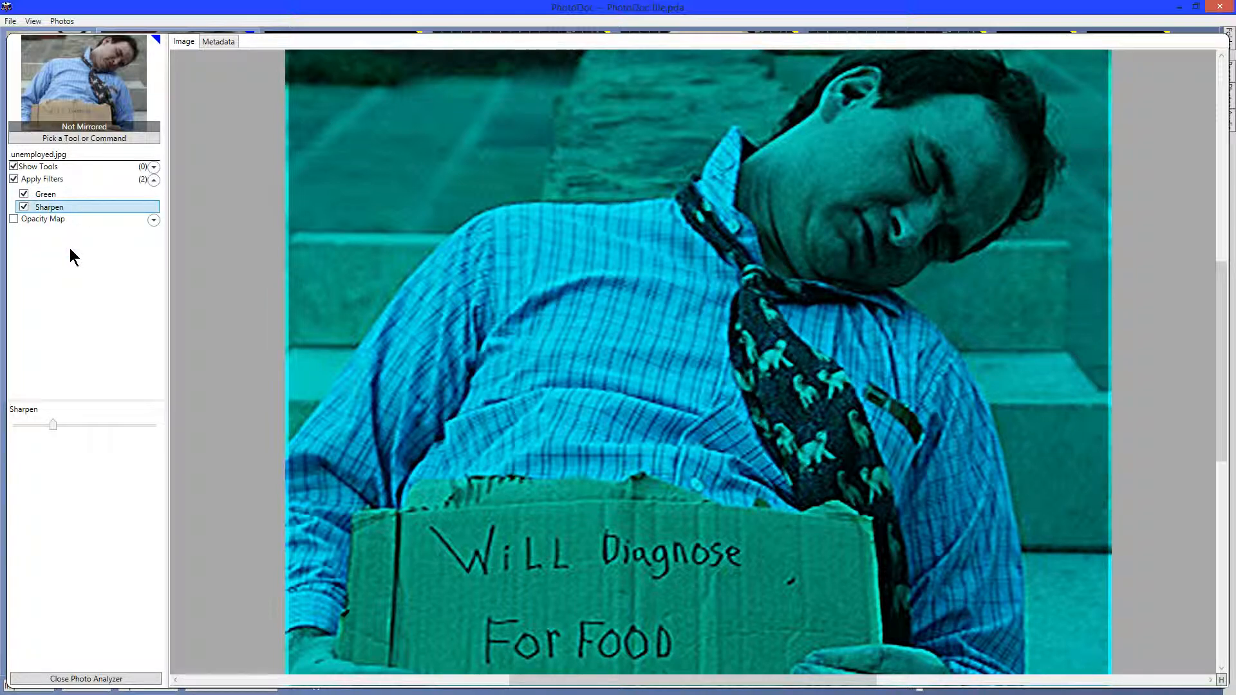
{"action": "key", "text": "Delete"}
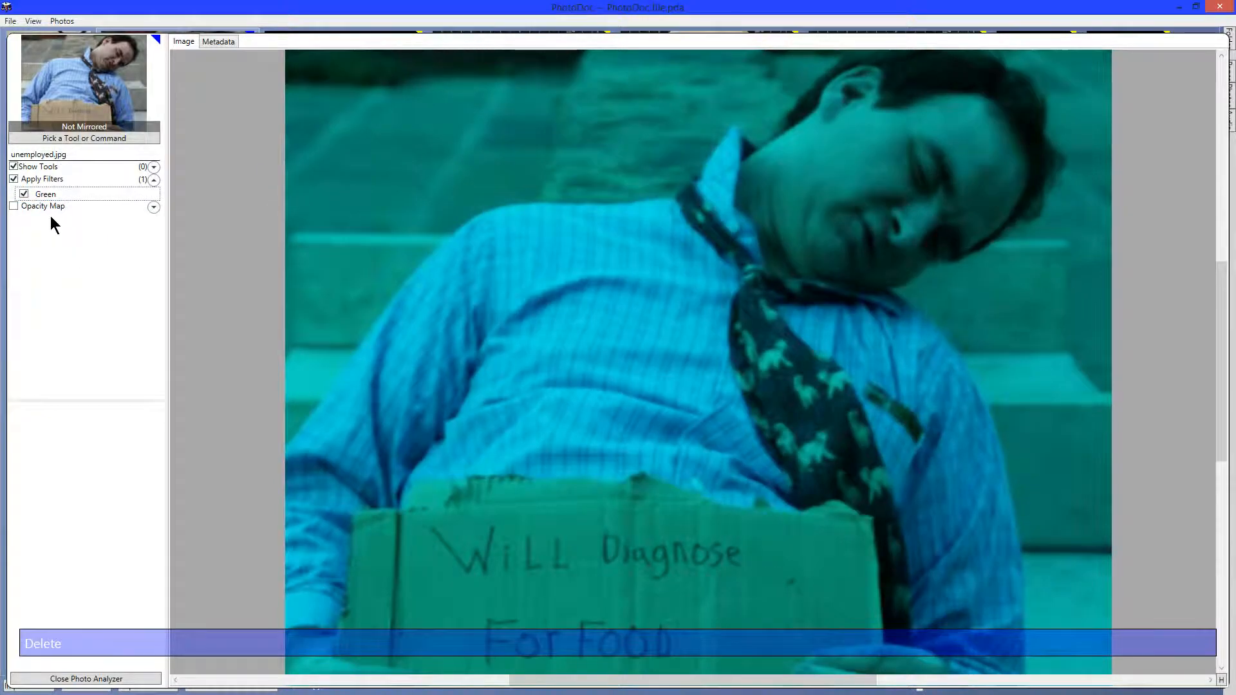
{"action": "left_click", "coordinate": [53, 197]}
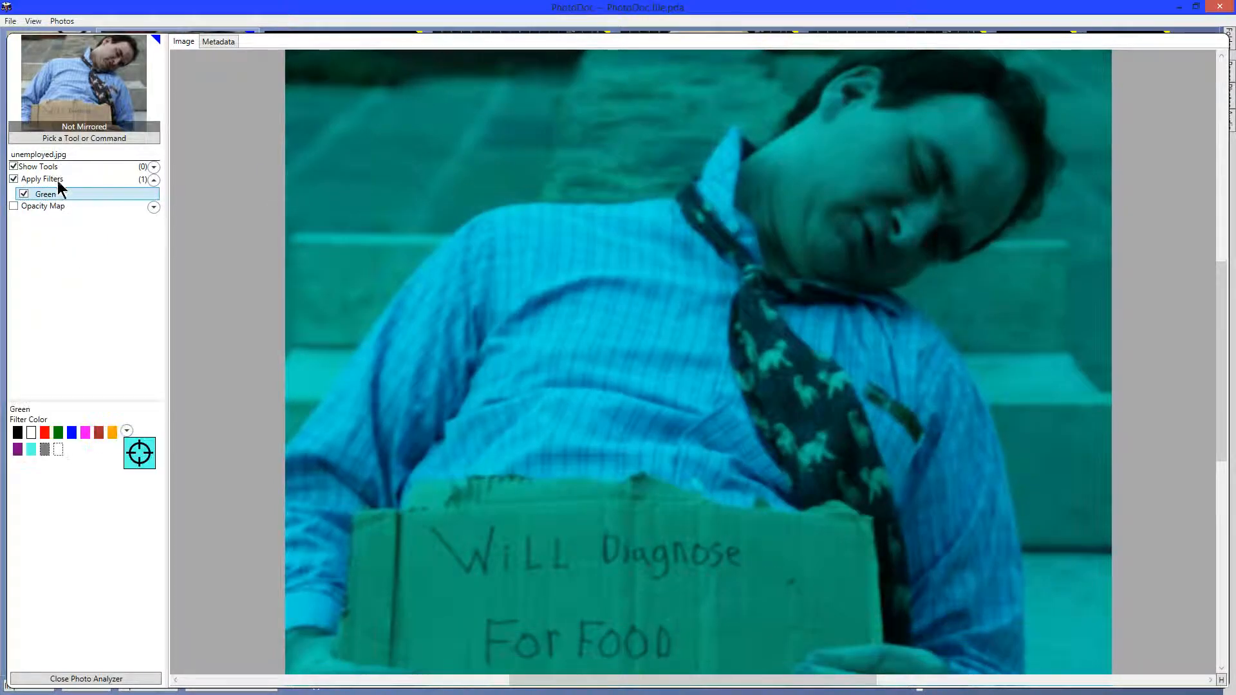
{"action": "left_click", "coordinate": [84, 136]}
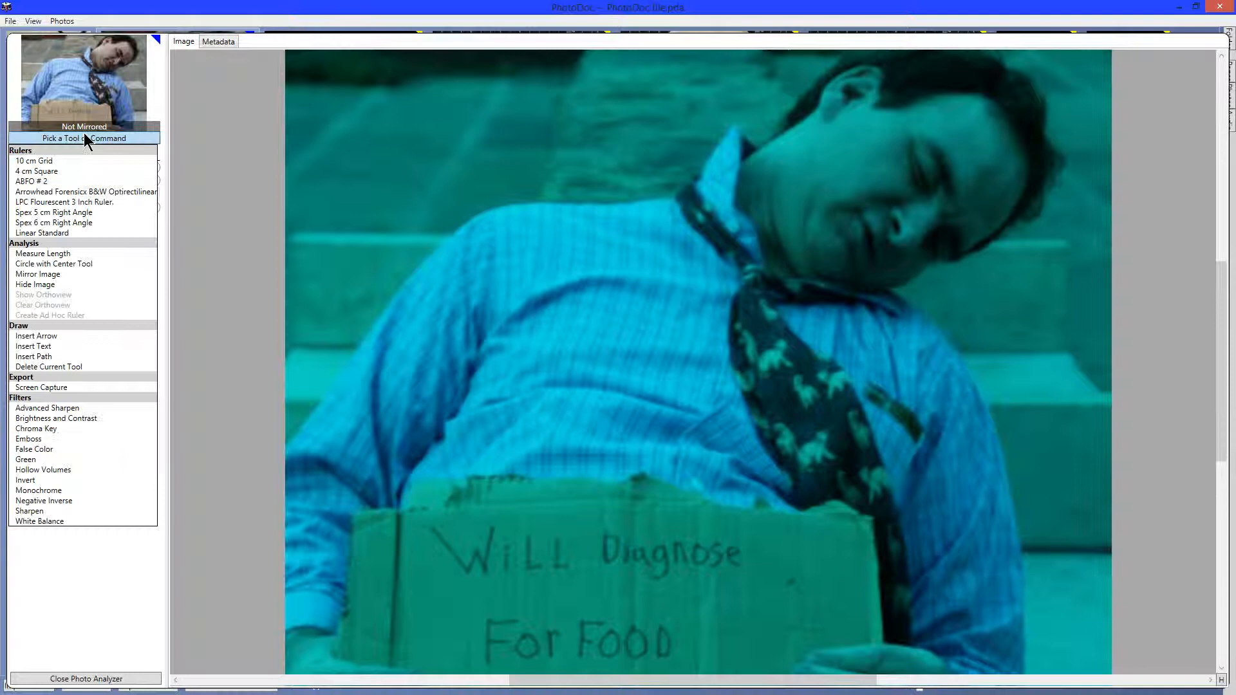
{"action": "left_click", "coordinate": [78, 364]}
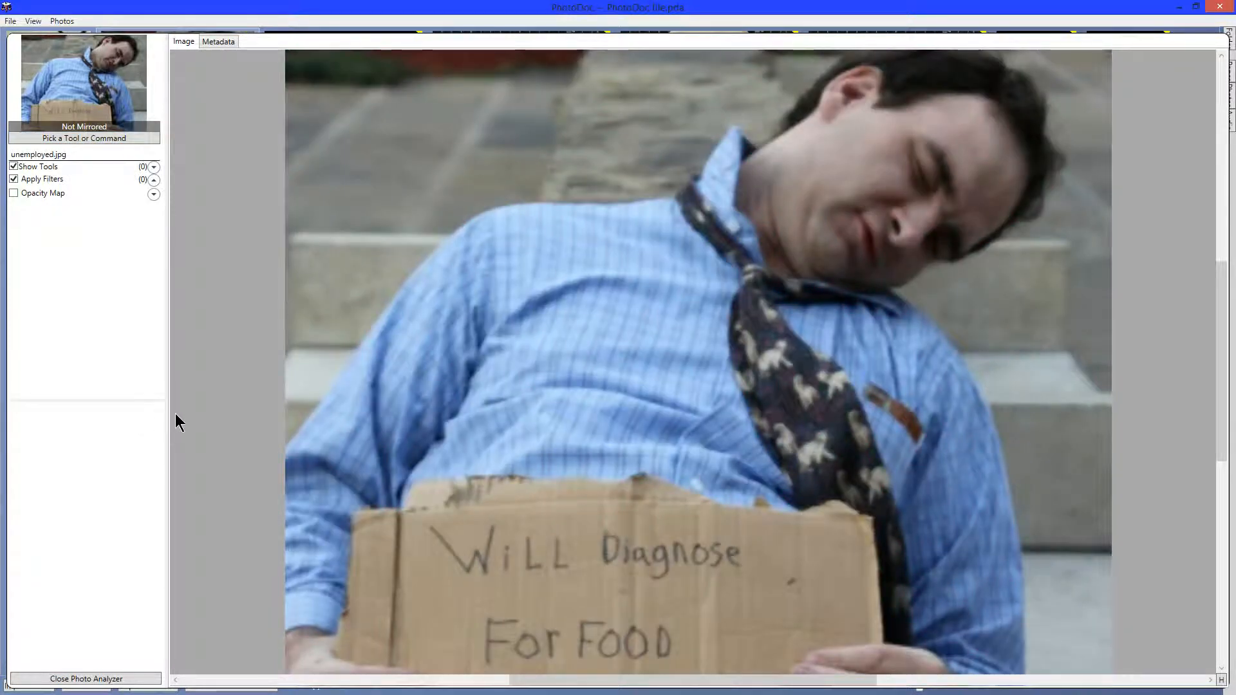
Step: Insert an arrow running from beside the man's shoulder down to the word "Will" on the cardboard sign
{"action": "left_click", "coordinate": [61, 142]}
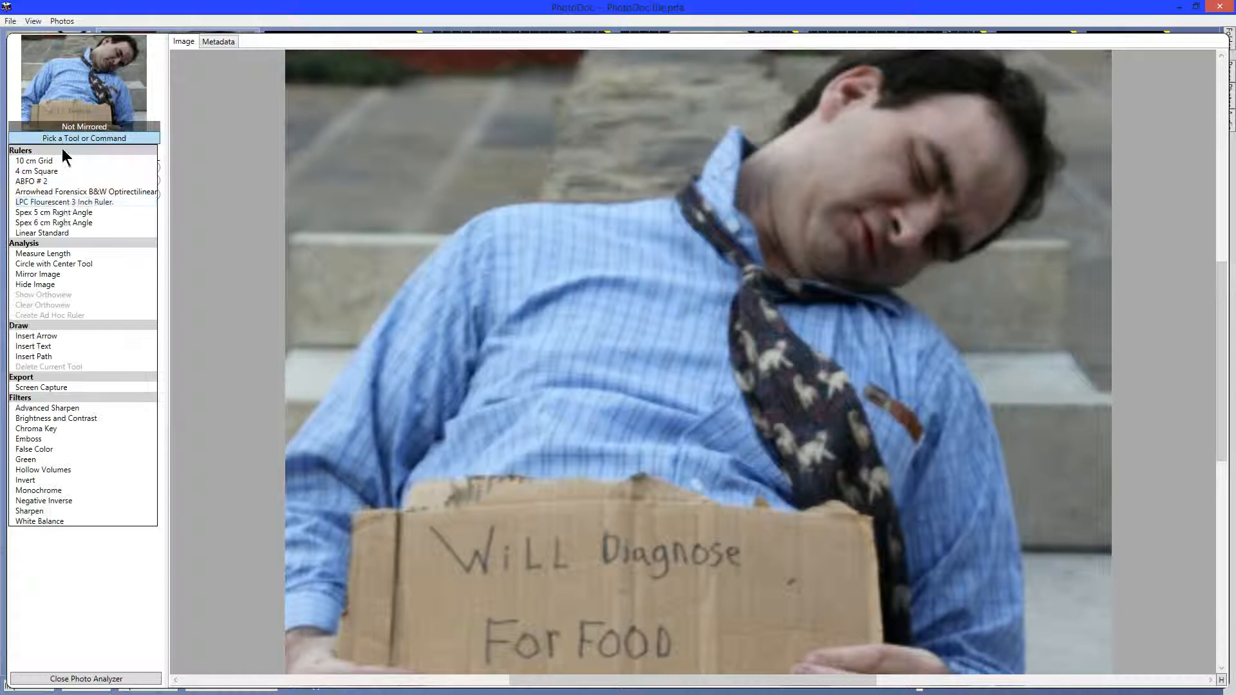
{"action": "left_click", "coordinate": [61, 336]}
{"action": "left_click_drag", "start_coordinate": [480, 534], "coordinate": [377, 315]}
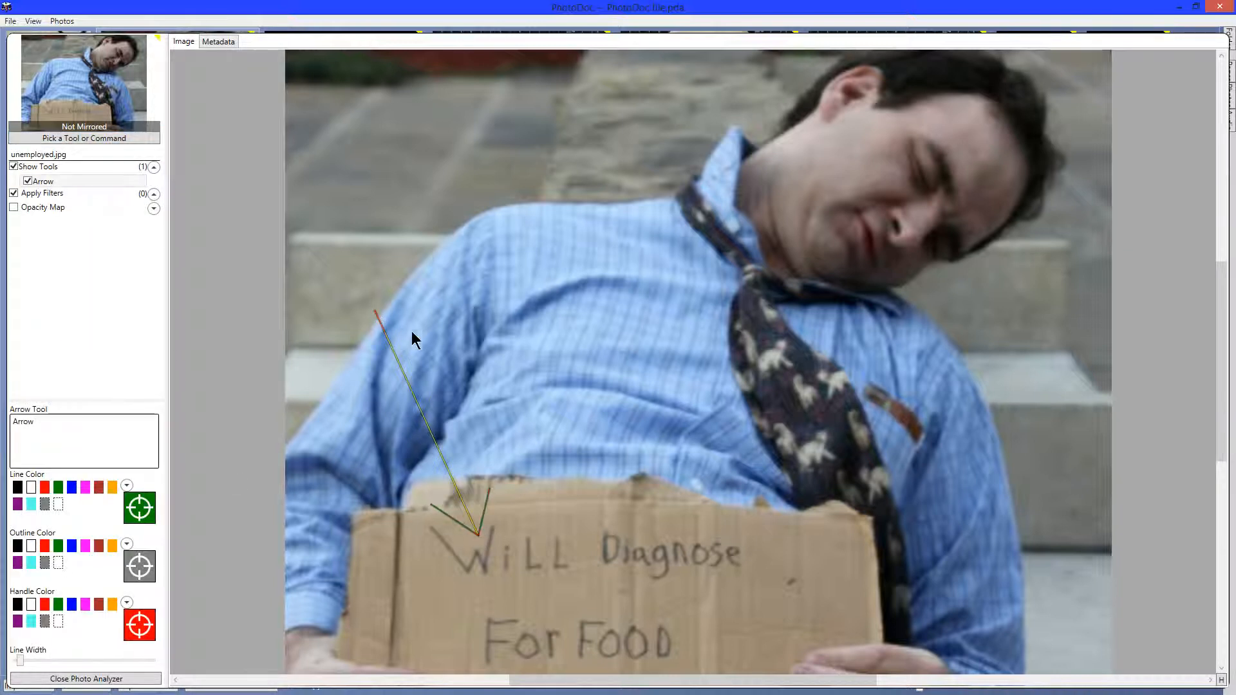
{"action": "left_click", "coordinate": [511, 372]}
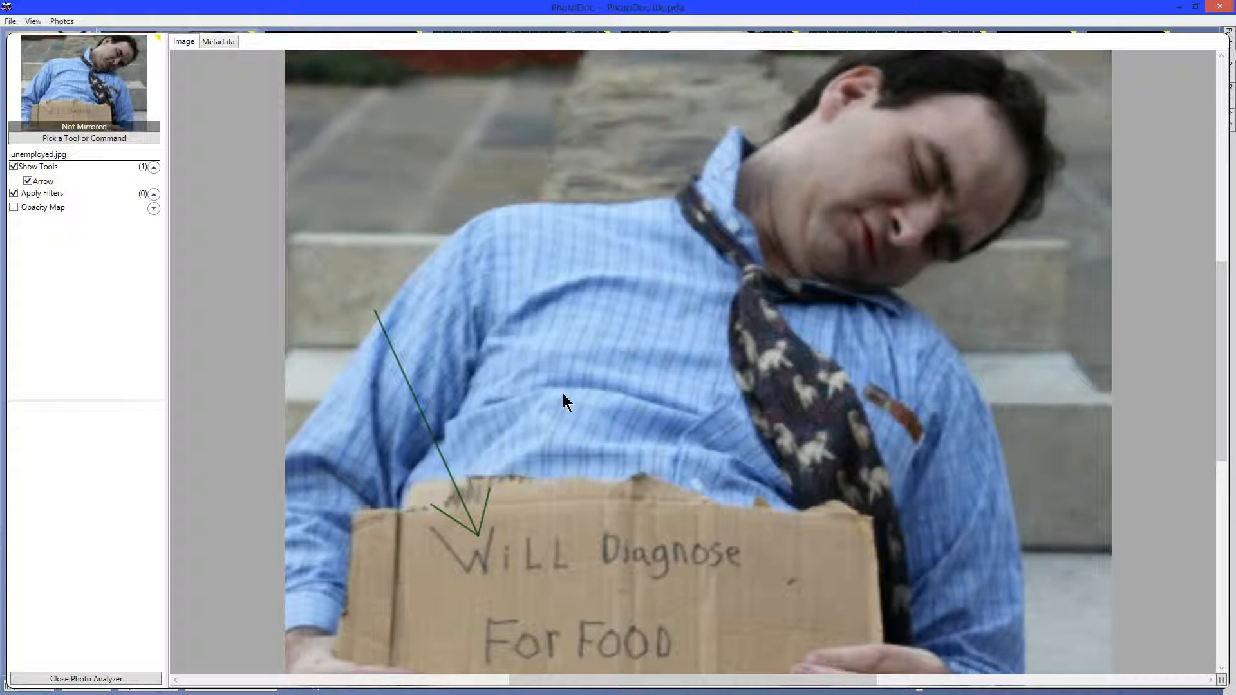
Step: Inspect the shirt area of the photo with the magnifier and turn the magnifier off again
{"action": "key", "text": "ctrl"}
{"action": "key", "text": "alt"}
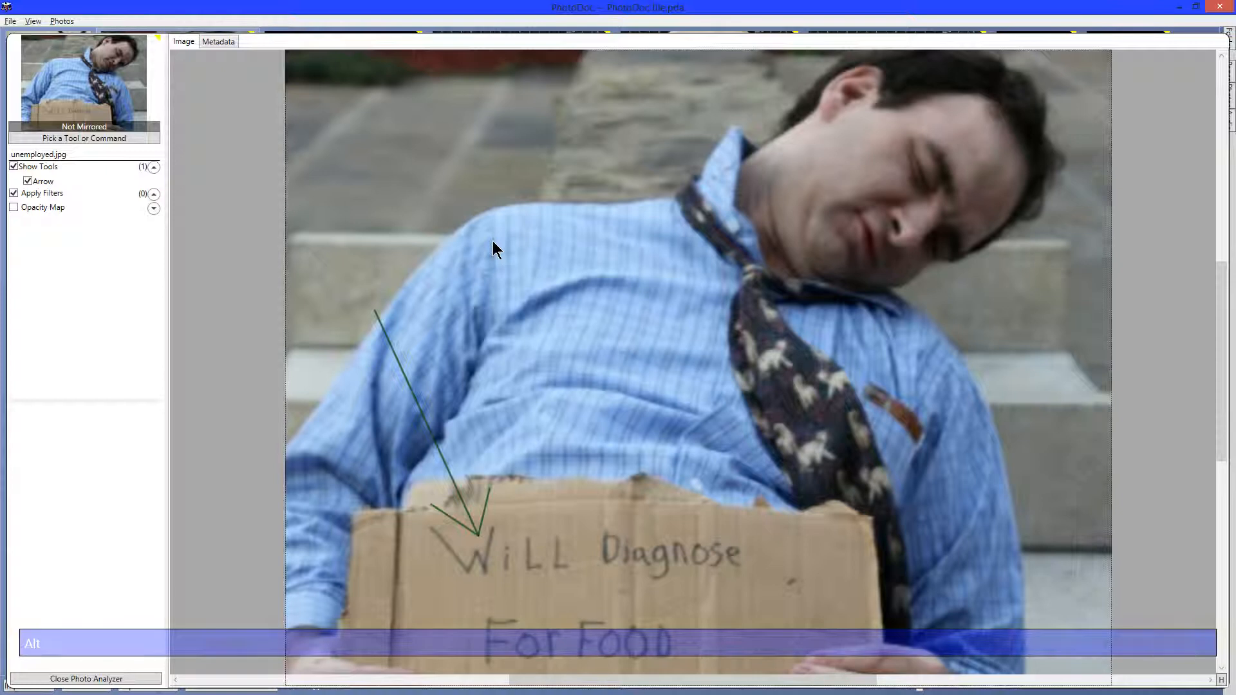
{"action": "key", "text": "alt+m"}
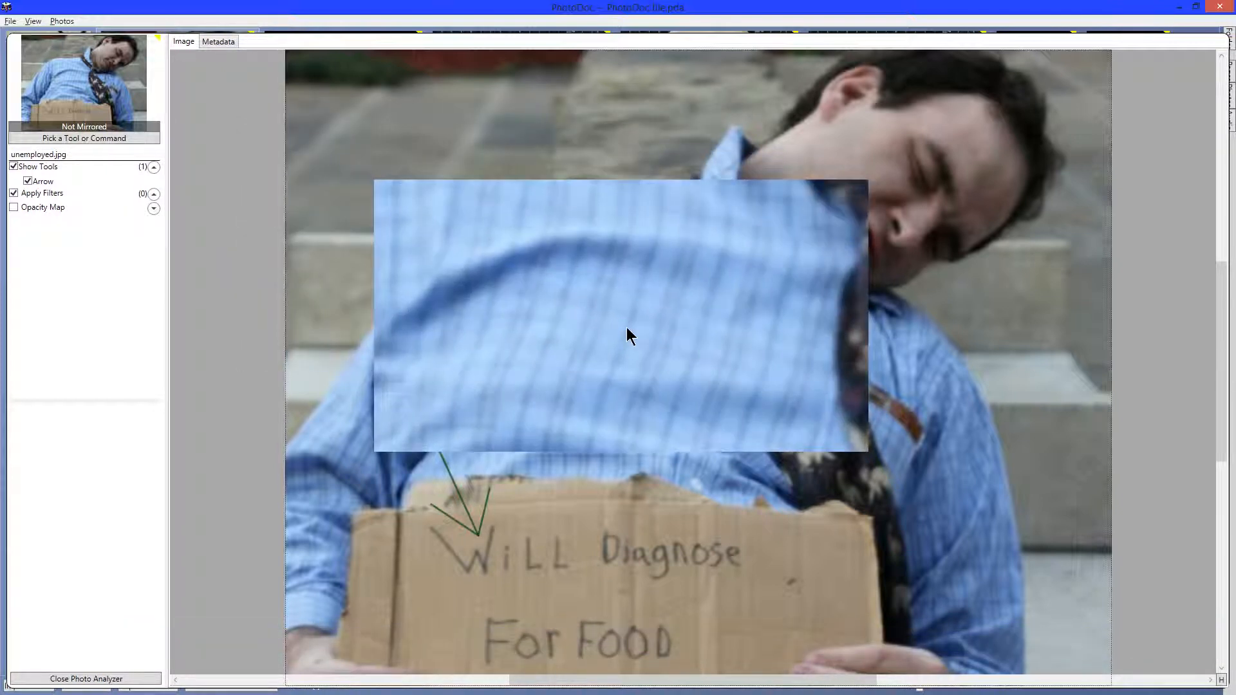
{"action": "key", "text": "alt+m"}
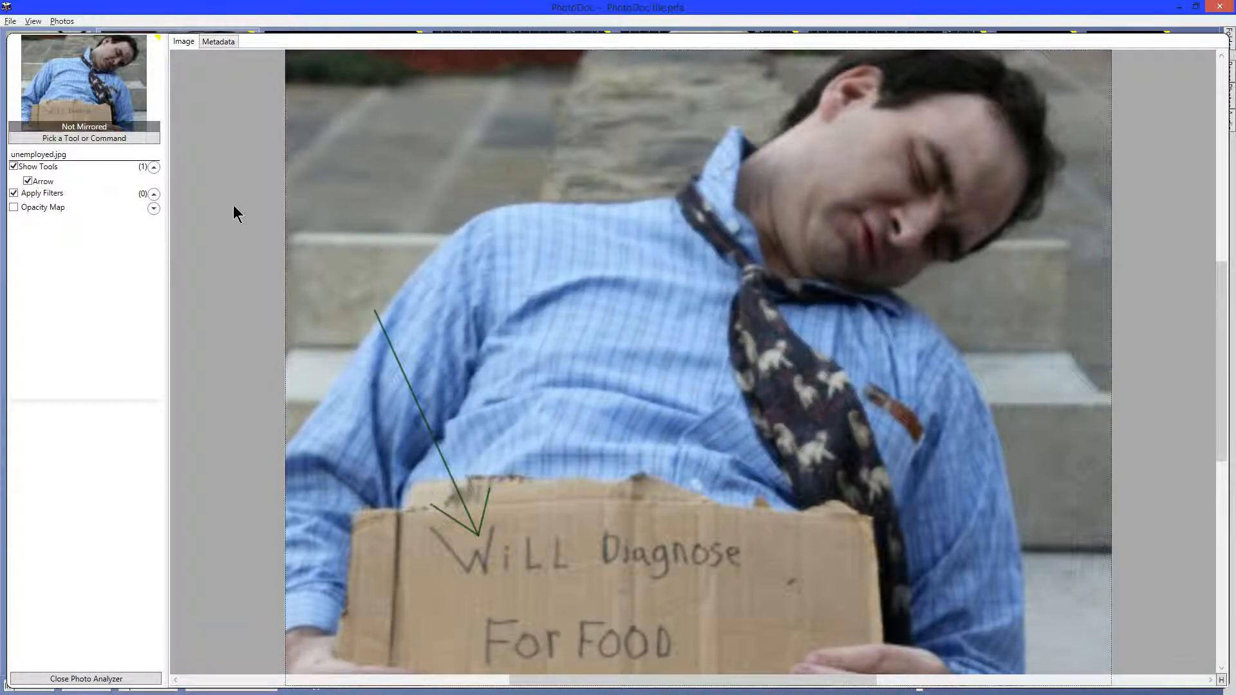
Step: Insert a text box over the man's tie and chest containing "This is a very ver vey long sentency"
{"action": "left_click", "coordinate": [96, 138]}
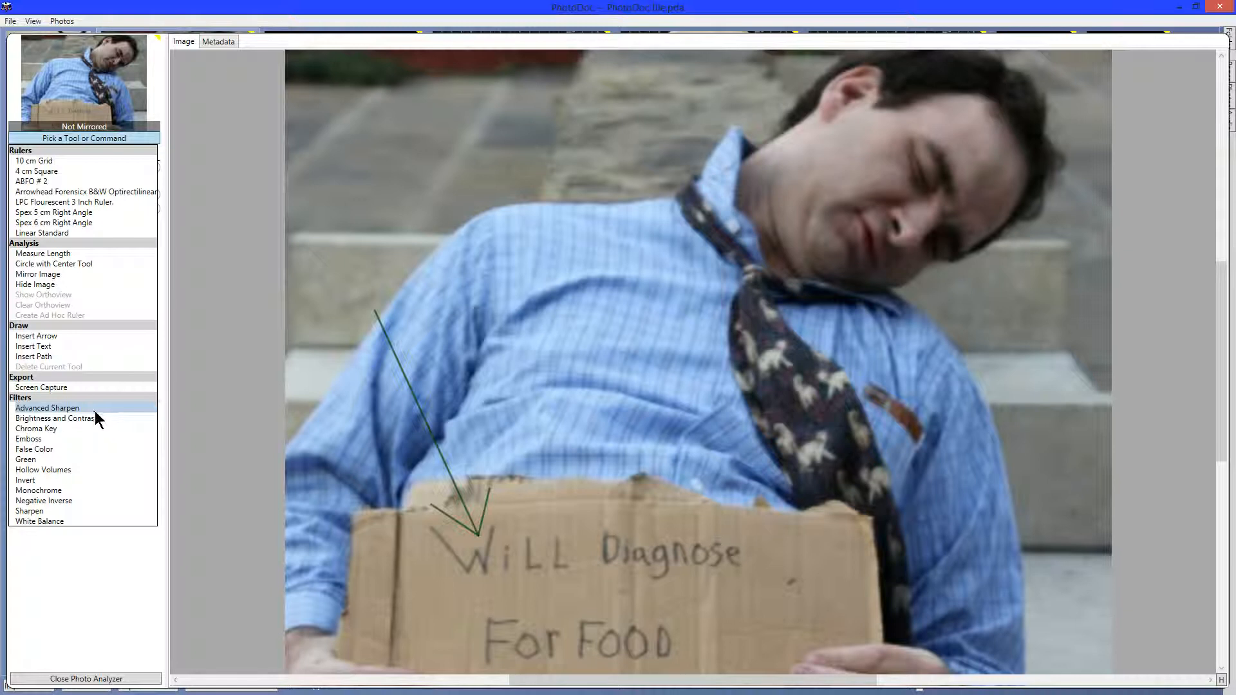
{"action": "left_click", "coordinate": [56, 356]}
{"action": "left_click_drag", "start_coordinate": [764, 332], "coordinate": [1004, 489]}
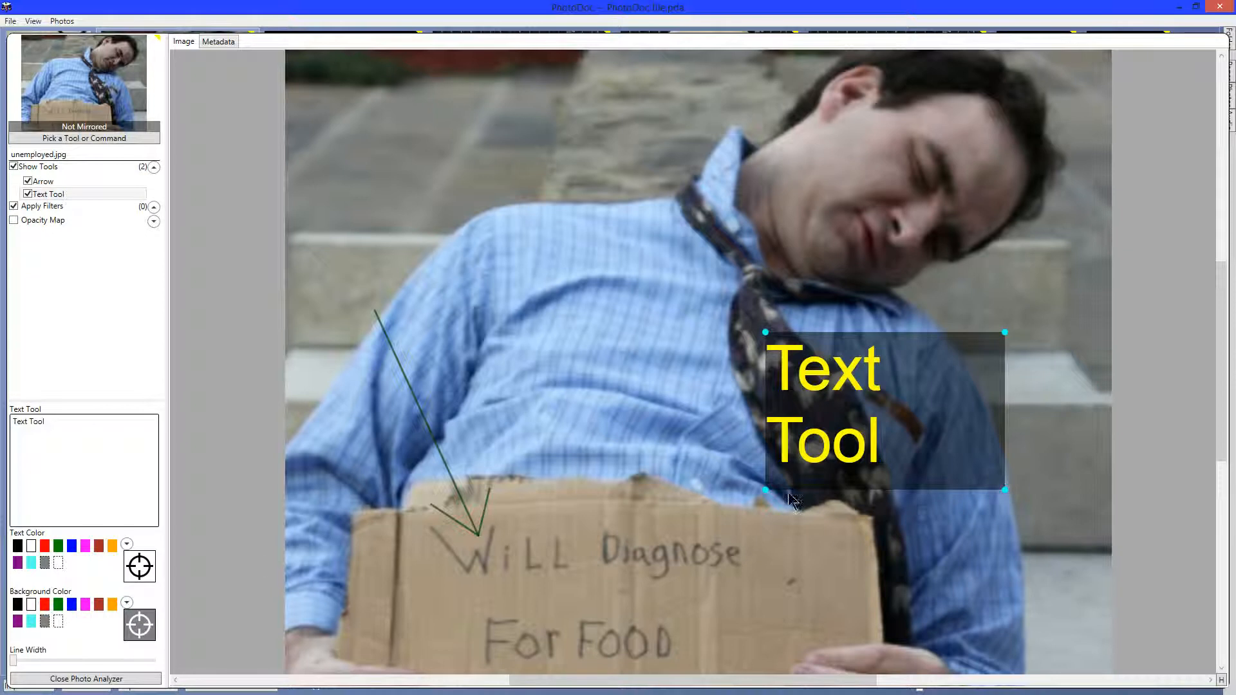
{"action": "left_click", "coordinate": [141, 439]}
{"action": "key", "text": "ctrl+a"}
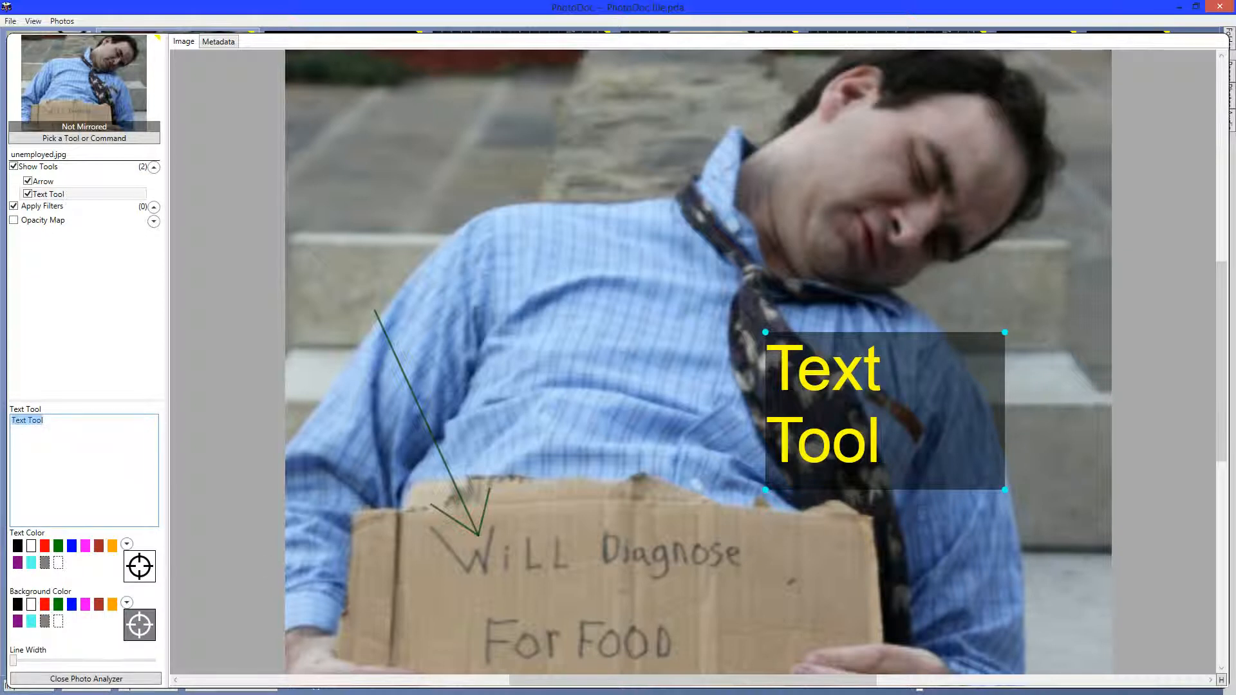
{"action": "type", "text": "This "}
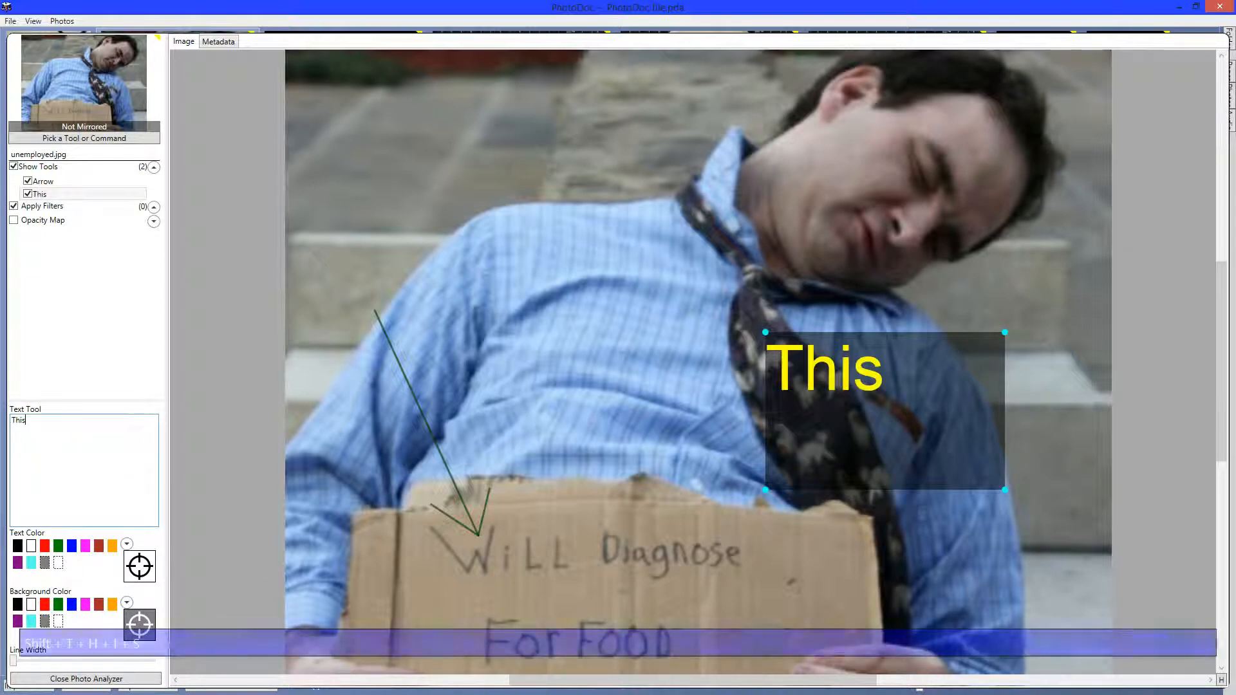
{"action": "type", "text": "is a "}
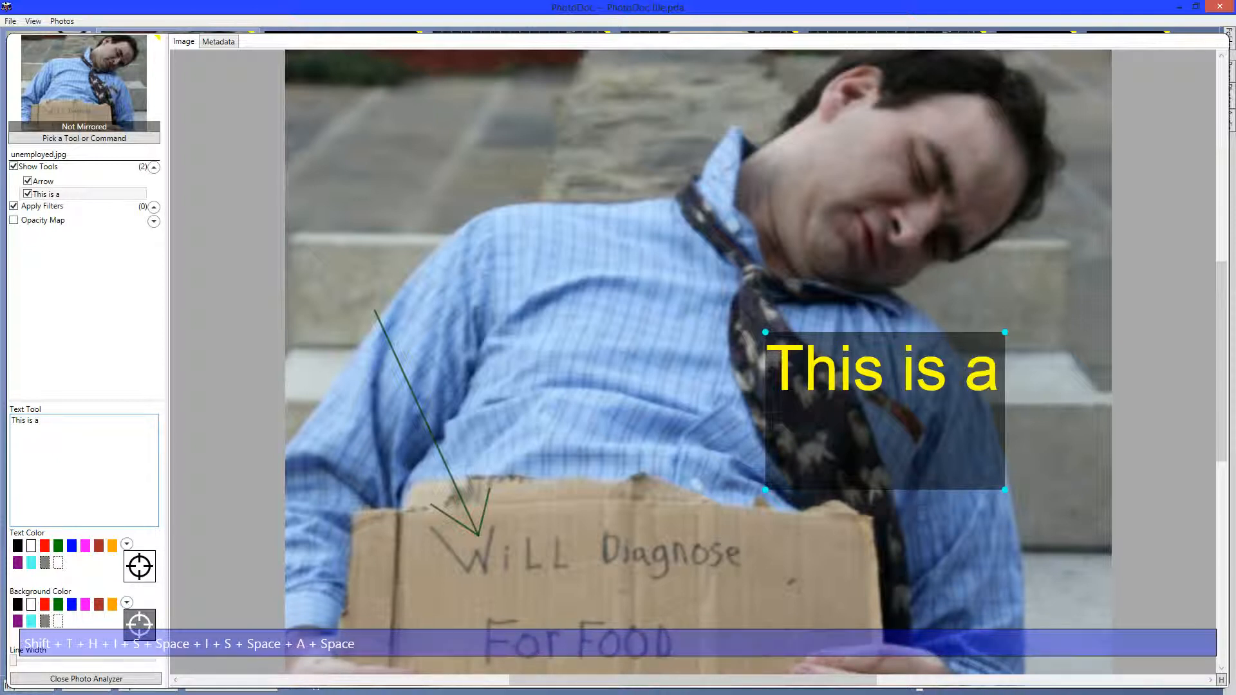
{"action": "type", "text": "very "}
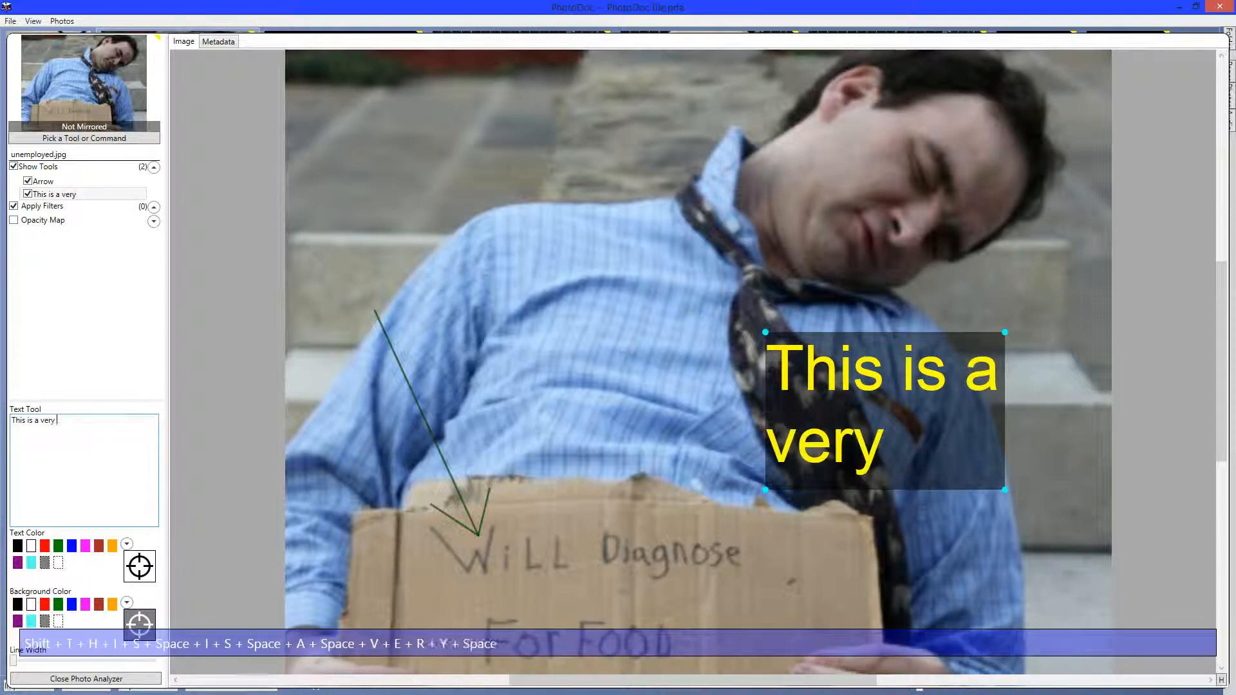
{"action": "type", "text": "ver vey l"}
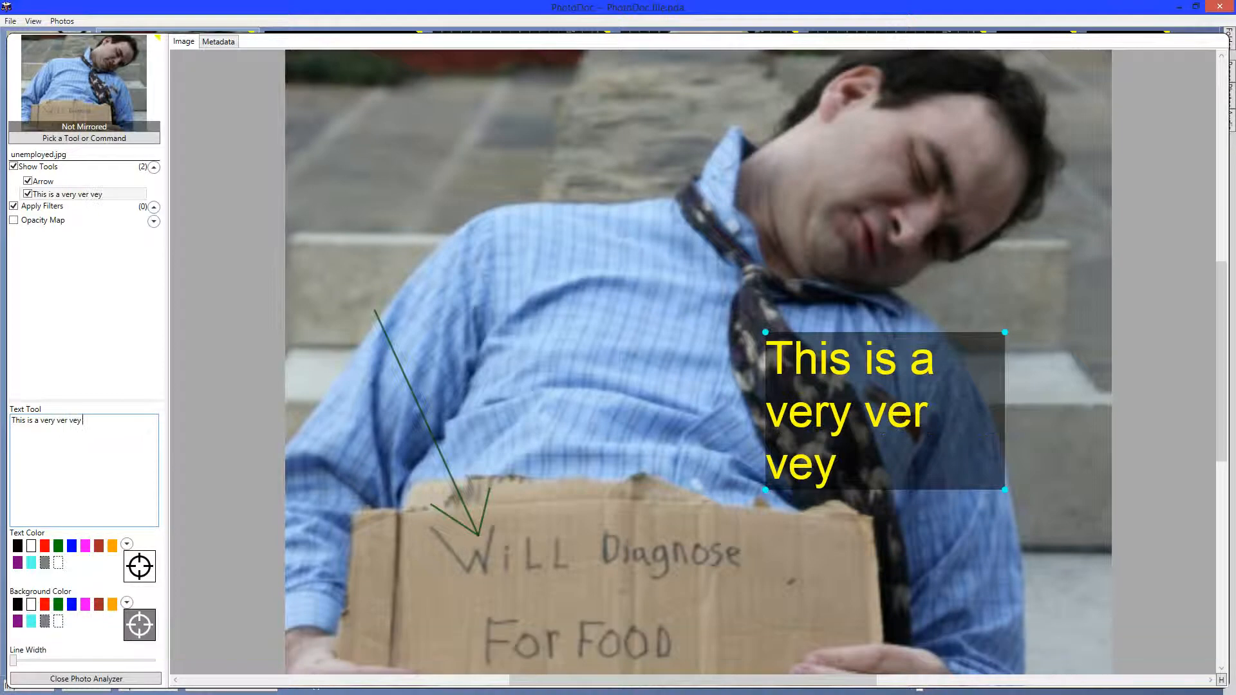
{"action": "type", "text": "ong se"}
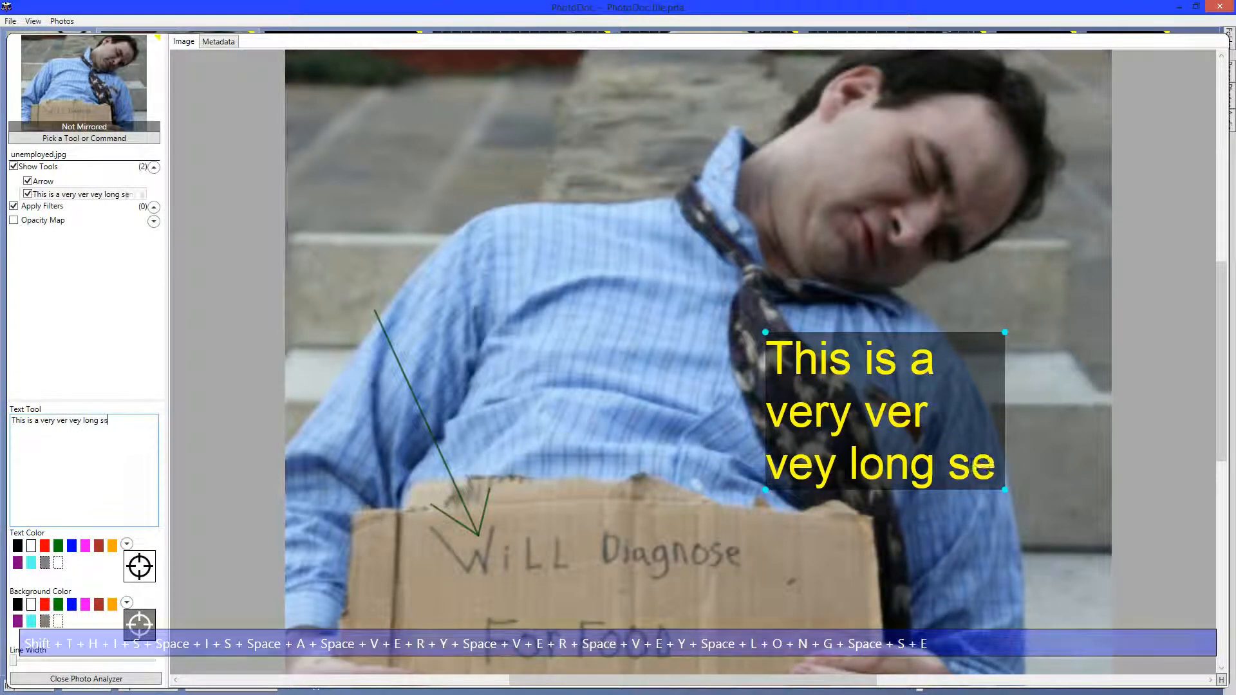
{"action": "type", "text": "ntency"}
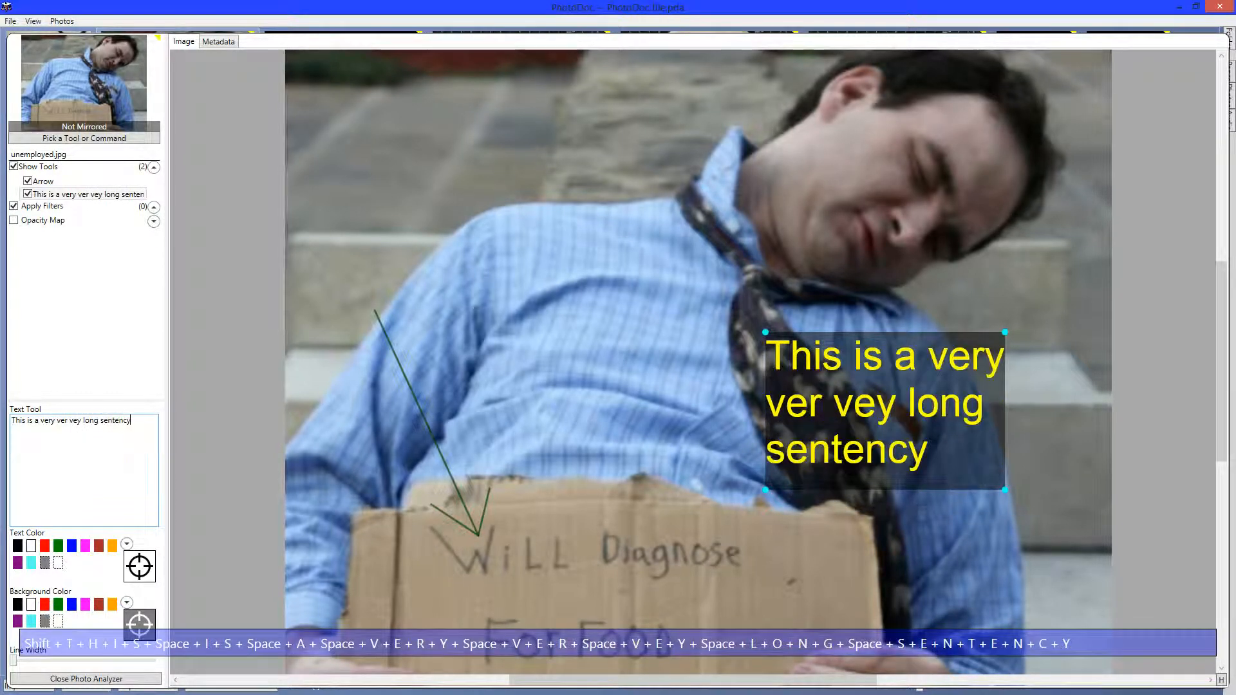
Step: Correct the annotation's last word to "sentence." and shrink the text box toward its lower corner, off the tie
{"action": "key", "text": "BackSpace"}
{"action": "type", "text": "e."}
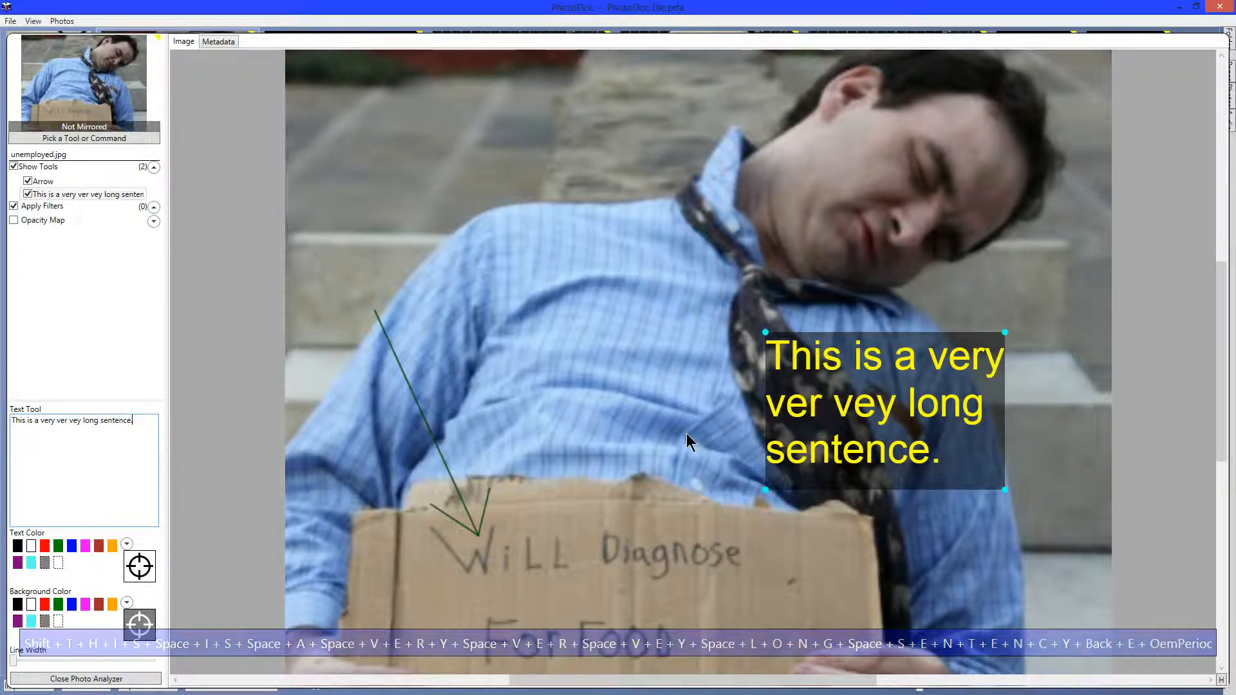
{"action": "left_click_drag", "start_coordinate": [764, 332], "coordinate": [840, 377]}
{"action": "left_click", "coordinate": [806, 415]}
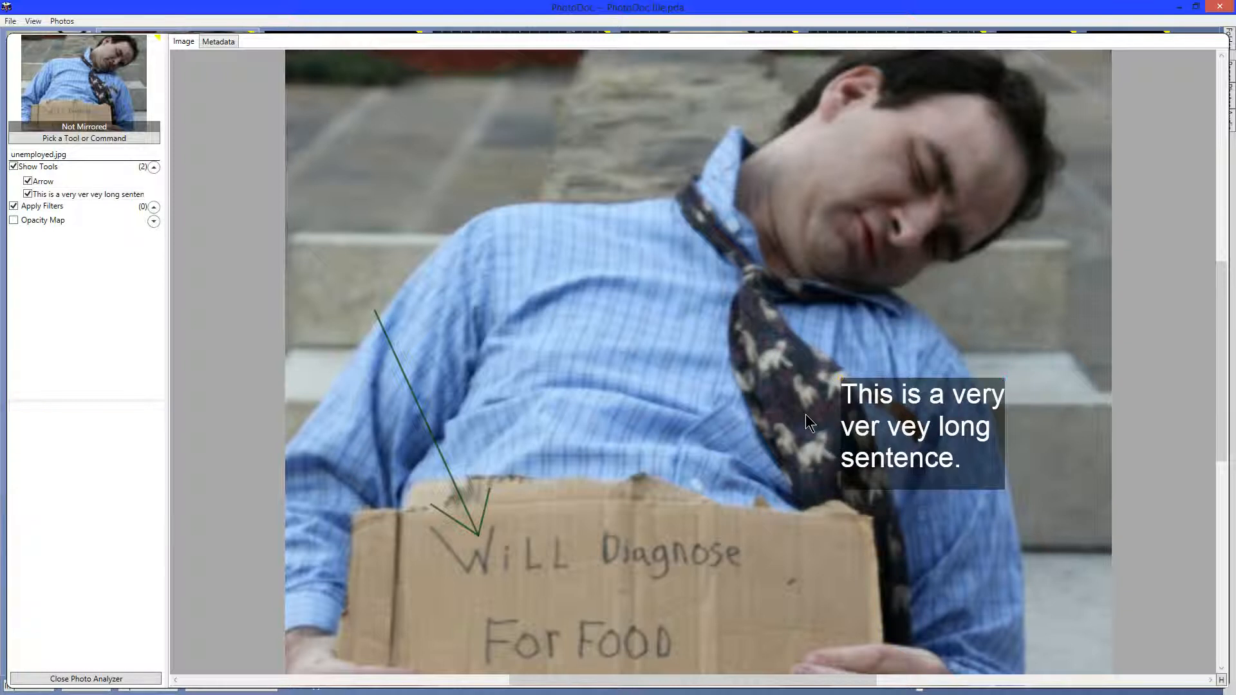
Step: Insert a path with five points along the top of the man's shoulder toward his collar
{"action": "left_click_drag", "start_coordinate": [822, 426], "coordinate": [722, 424]}
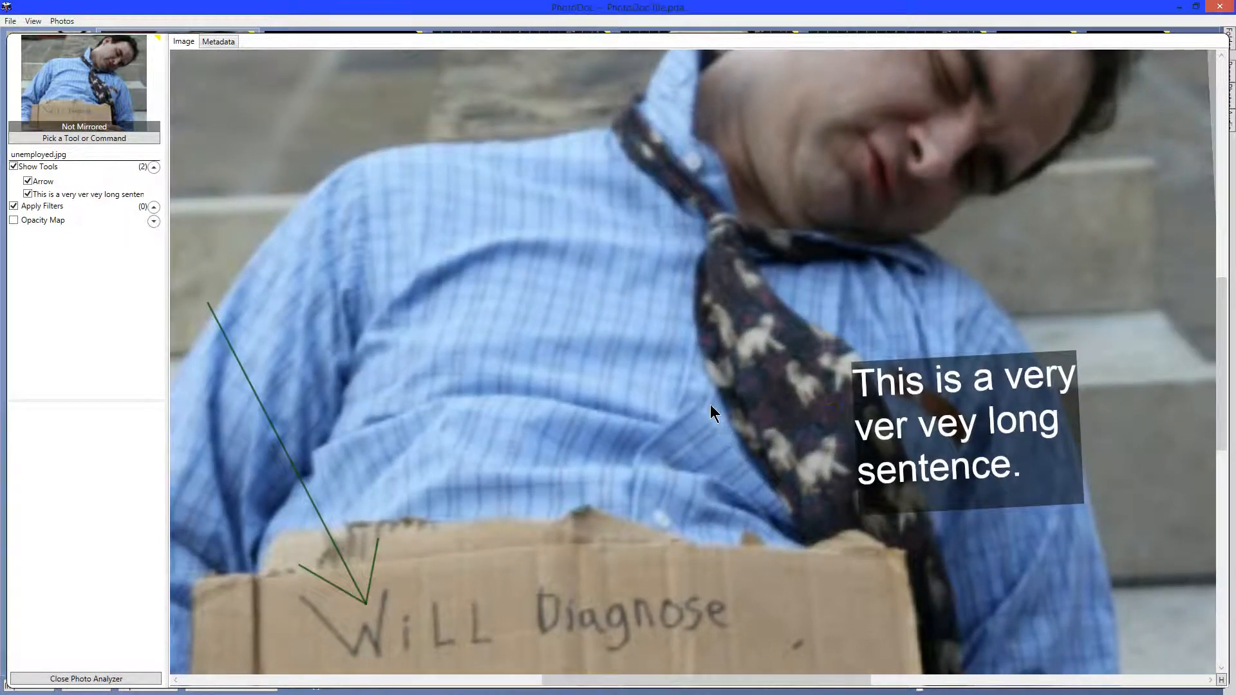
{"action": "key", "text": "h"}
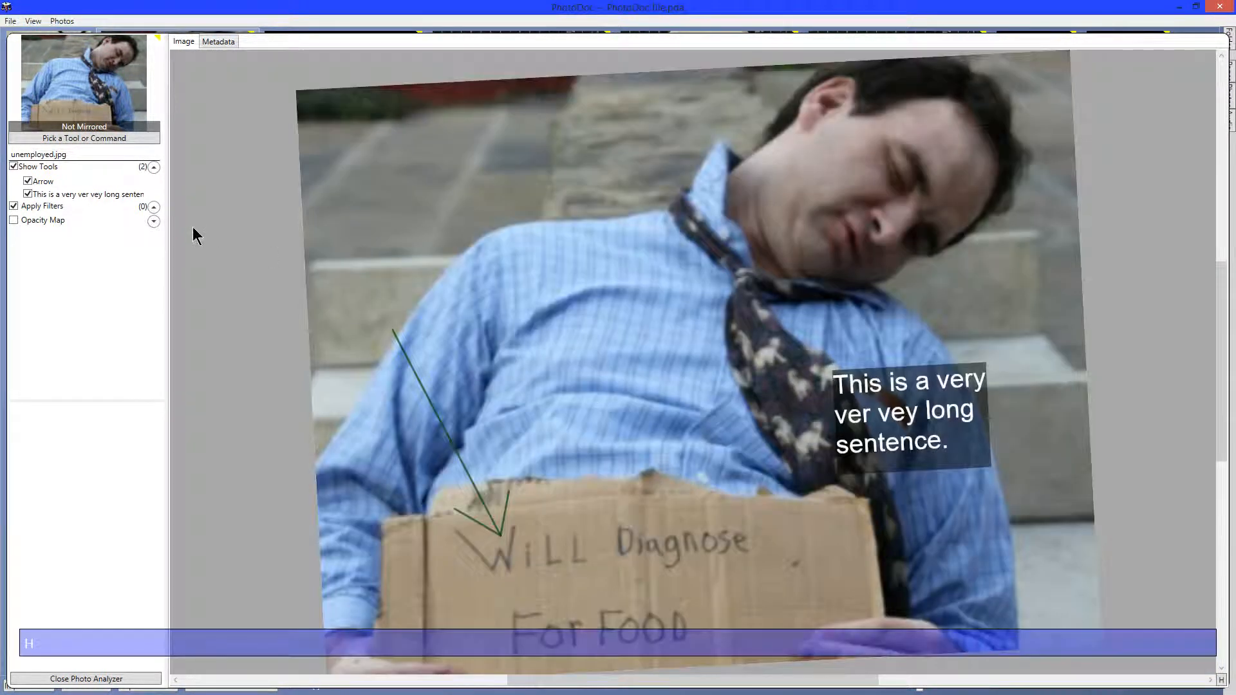
{"action": "left_click", "coordinate": [63, 134]}
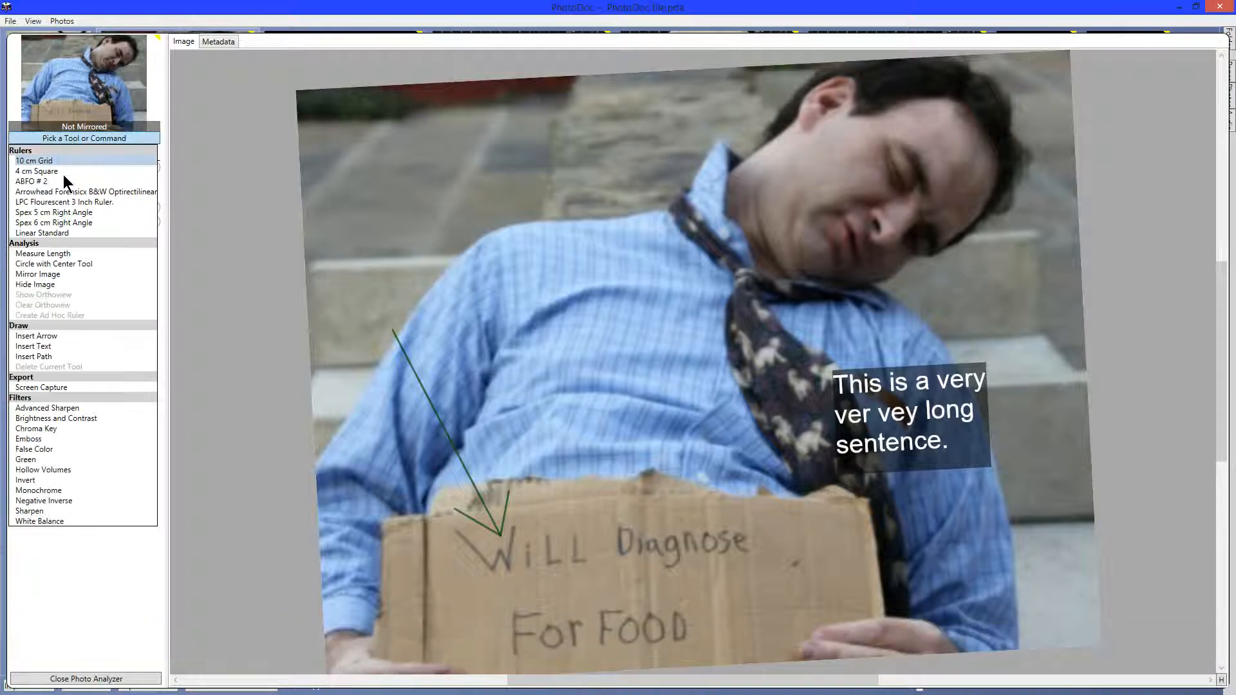
{"action": "left_click", "coordinate": [72, 356]}
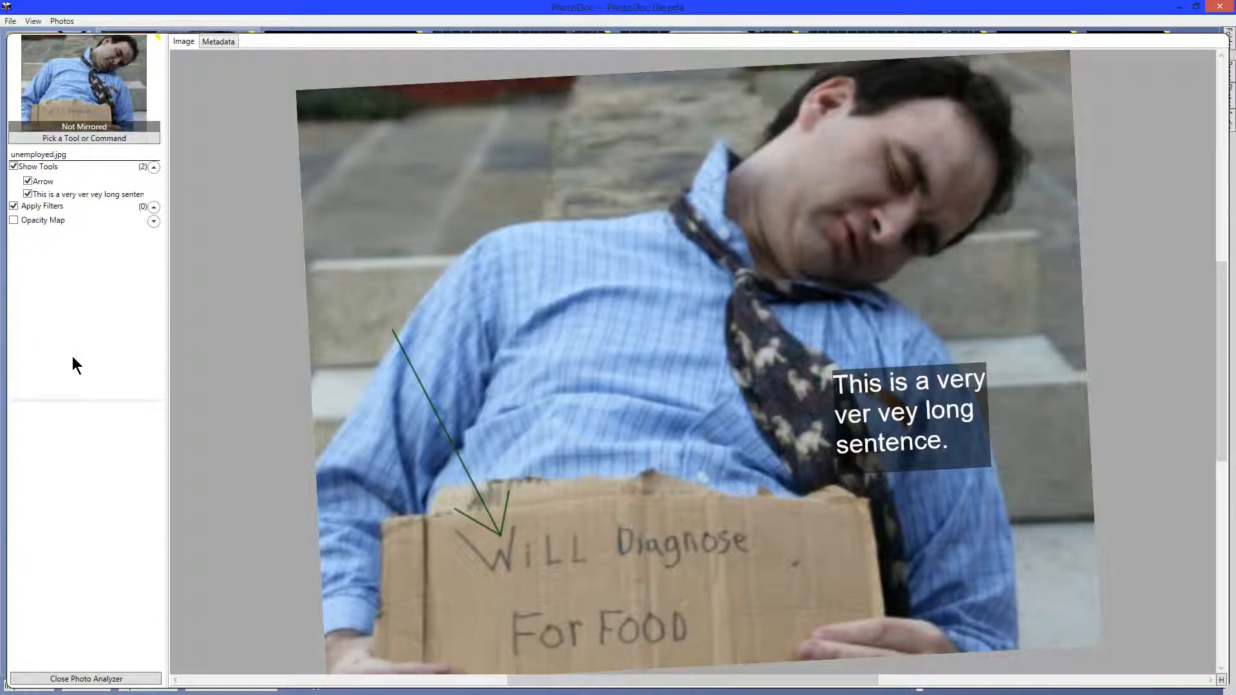
{"action": "left_click", "coordinate": [479, 242]}
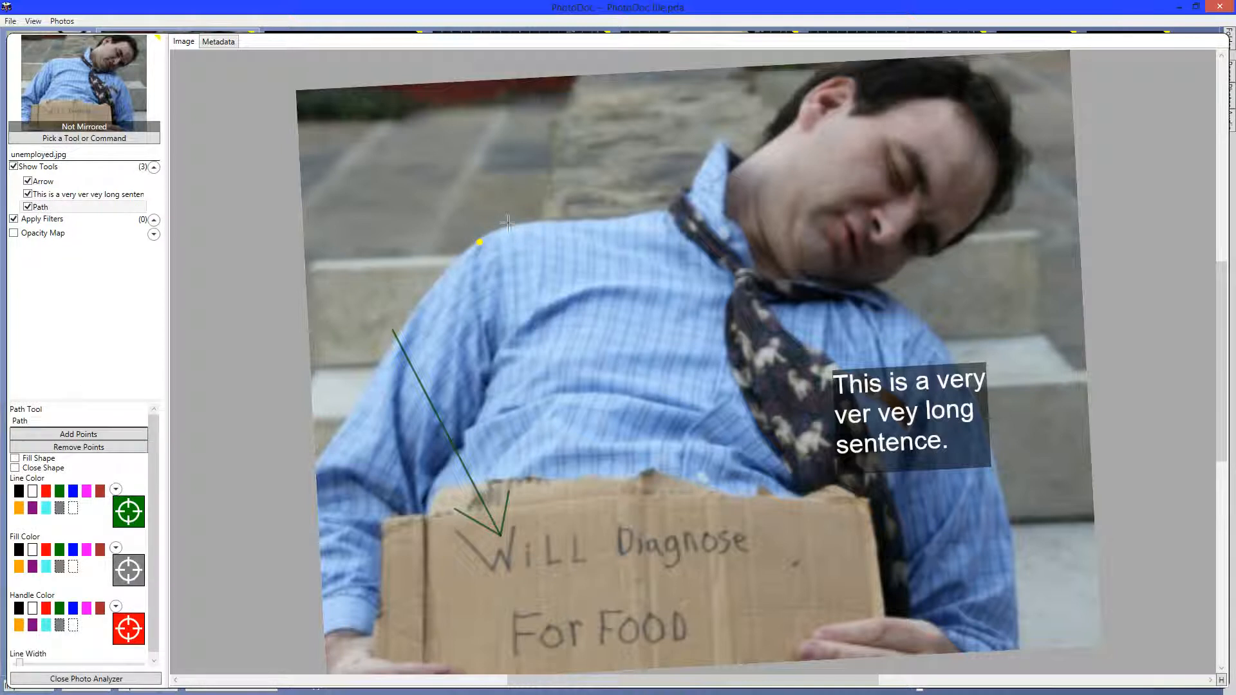
{"action": "left_click", "coordinate": [532, 225]}
{"action": "left_click", "coordinate": [573, 223]}
{"action": "left_click", "coordinate": [597, 221]}
{"action": "left_click", "coordinate": [637, 216]}
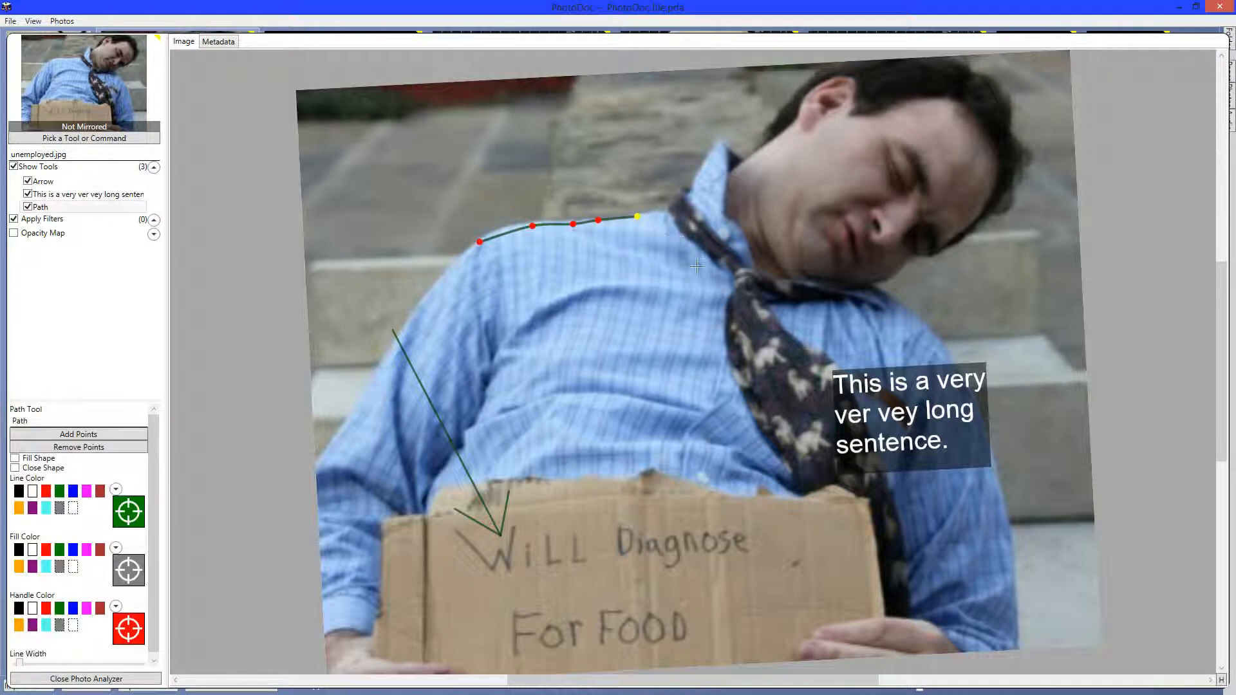
Step: Fine-tune the height of the path's last point on the shoulder line with small nudges
{"action": "key", "text": "Up"}
{"action": "key", "text": "Up"}
{"action": "key", "text": "Up"}
{"action": "key", "text": "Up"}
{"action": "key", "text": "Up"}
{"action": "key", "text": "Down"}
{"action": "key", "text": "Down"}
{"action": "key", "text": "Down"}
{"action": "key", "text": "Down"}
Step: Extend the path around the man's neck with a sharp corner above the collar, ending near the tie, and finish it
{"action": "left_click", "coordinate": [688, 159]}
{"action": "key", "text": "shift"}
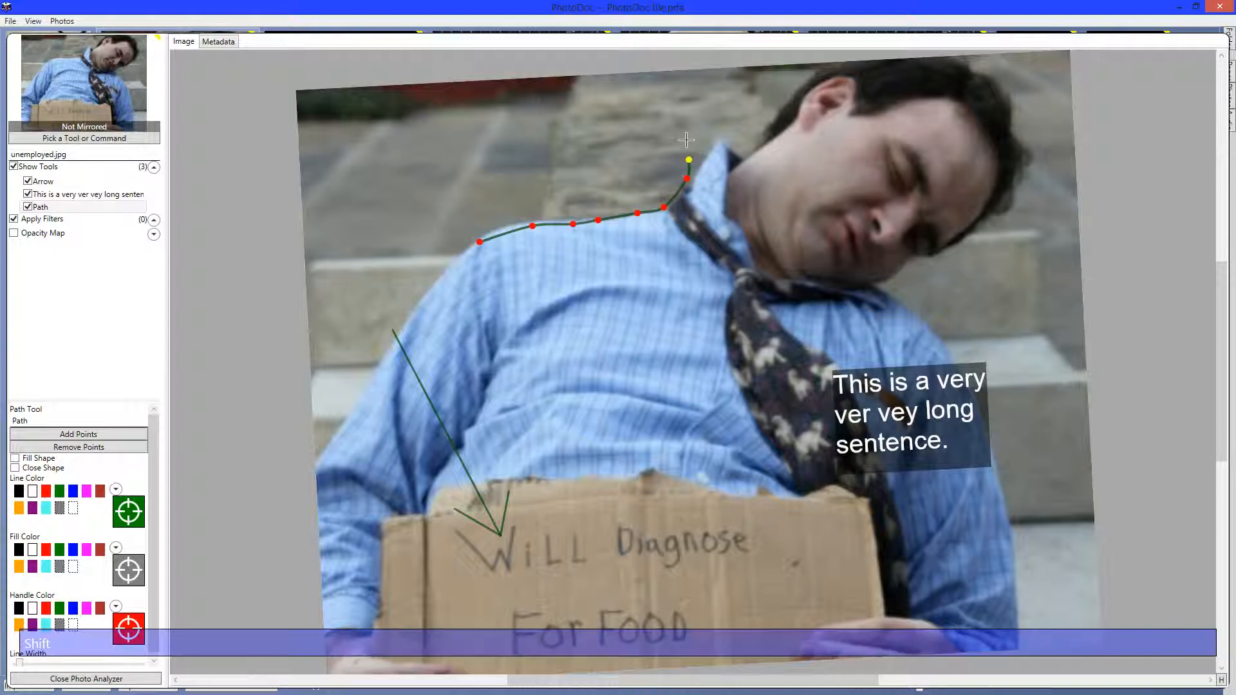
{"action": "left_click", "coordinate": [683, 133]}
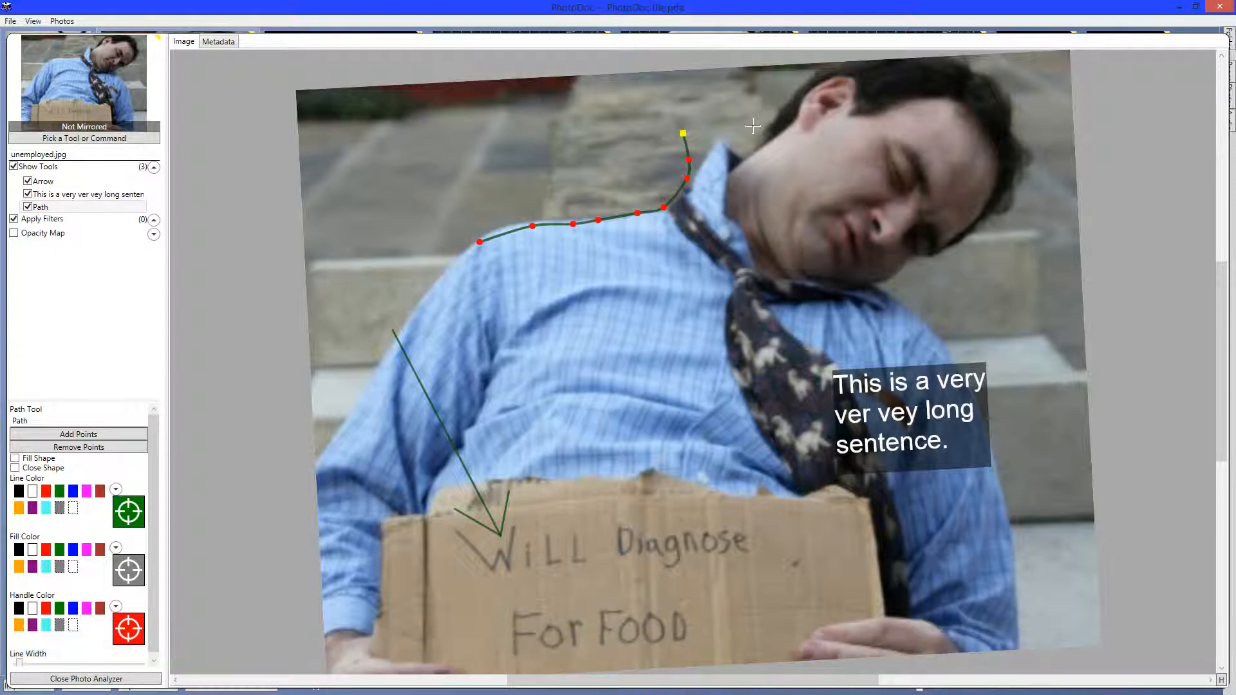
{"action": "left_click", "coordinate": [752, 125]}
{"action": "left_click", "coordinate": [793, 152]}
{"action": "left_click", "coordinate": [767, 231]}
{"action": "left_click", "coordinate": [705, 263]}
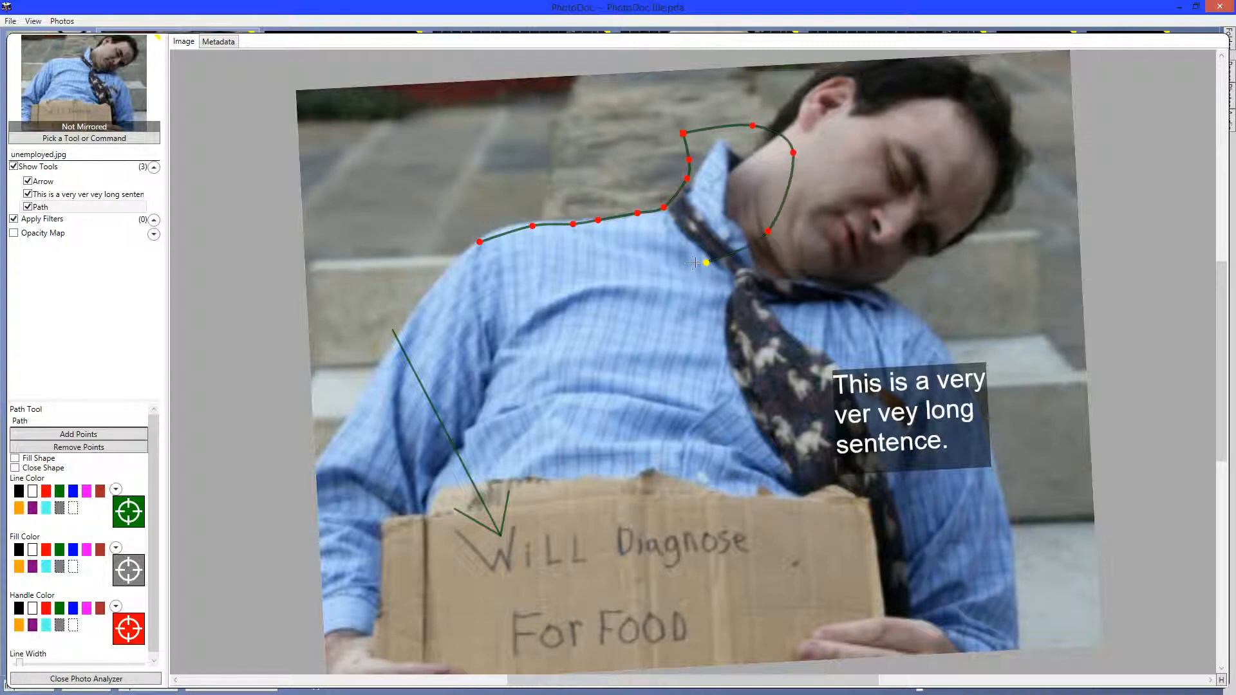
{"action": "key", "text": "Escape"}
{"action": "key", "text": "shift"}
{"action": "left_click", "coordinate": [700, 351]}
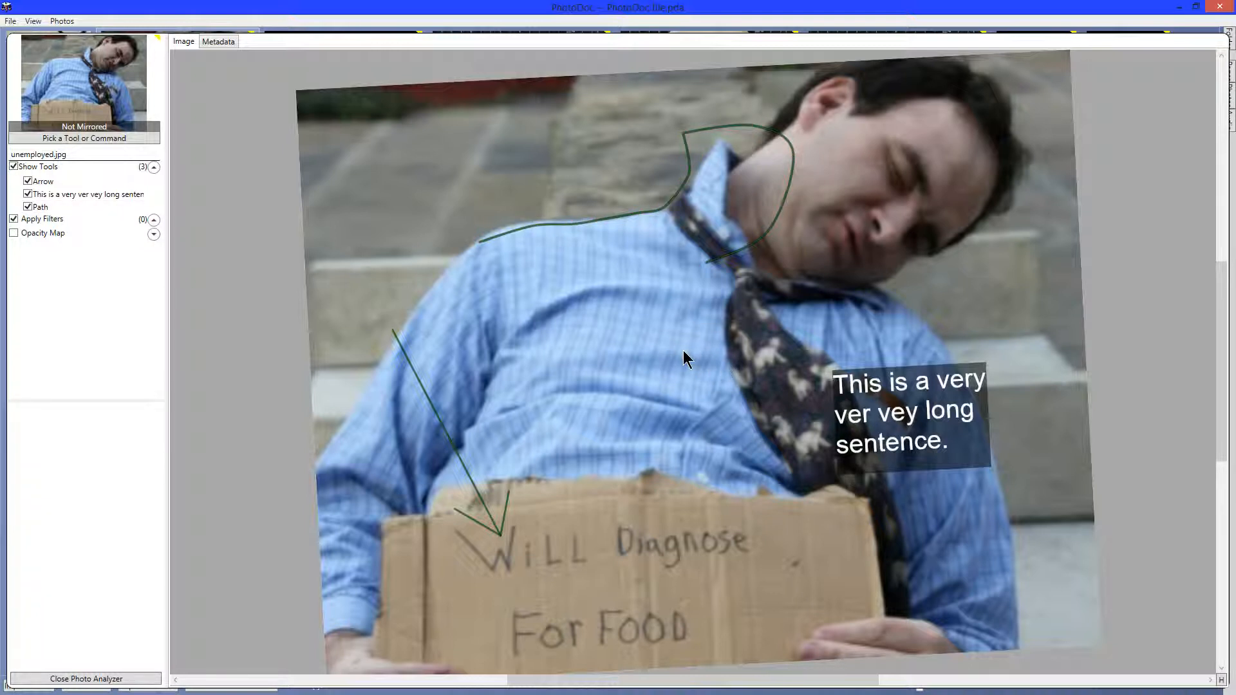
Step: Close the photo analyzer and go to the Individual Dental Characteristic Observations page
{"action": "key", "text": "Escape"}
{"action": "key", "text": "ctrl"}
{"action": "key", "text": "ctrl+Tab"}
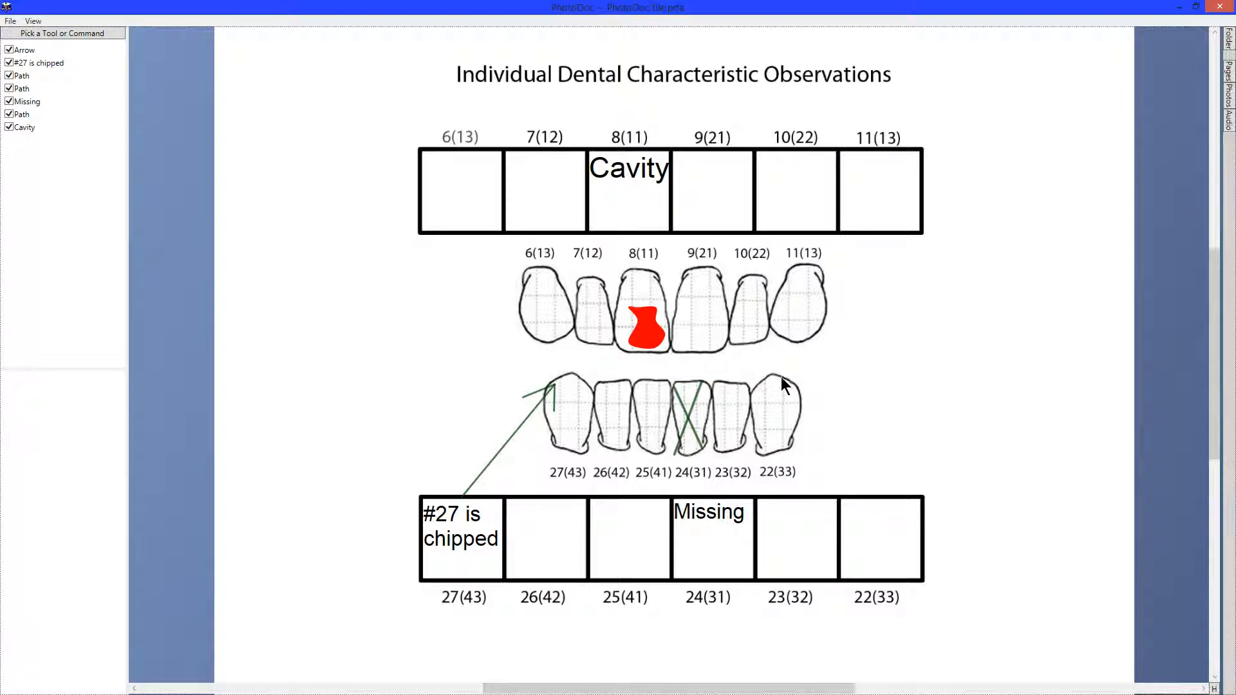
Step: Attach two dental cast photos to teeth 6(13) and 11(13), and the black-background jaw photo between teeth 10(22) and 11(13)
{"action": "left_click", "coordinate": [1229, 100]}
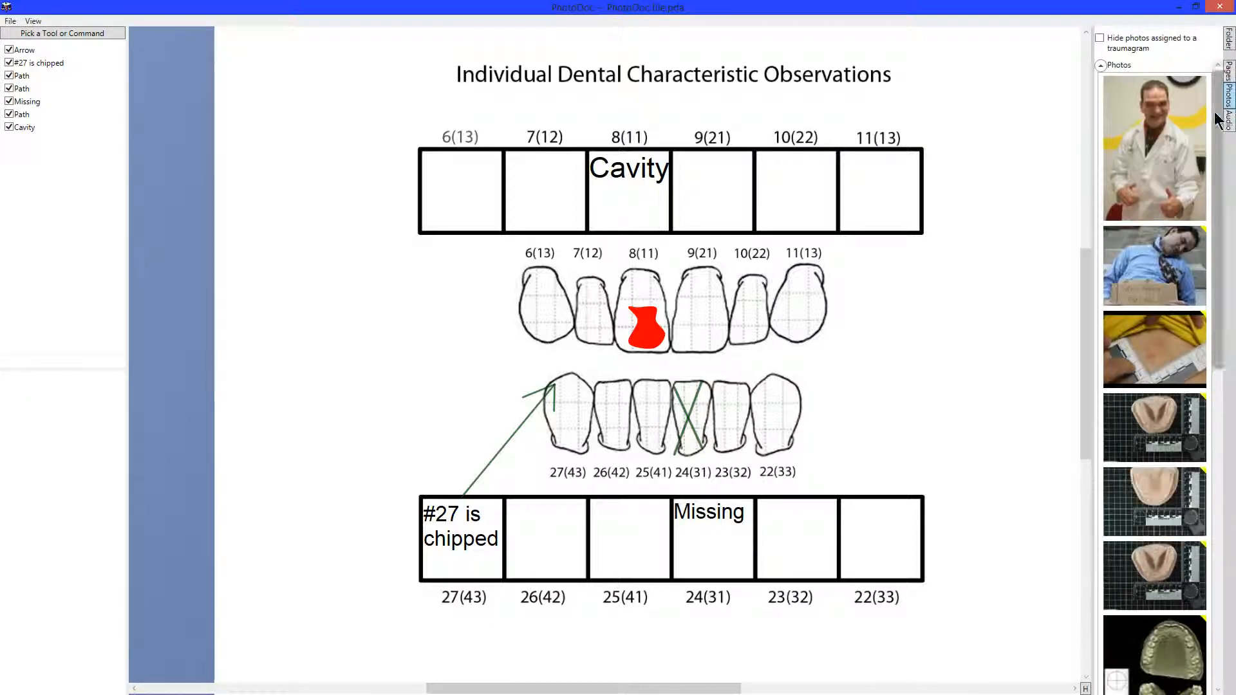
{"action": "left_click_drag", "start_coordinate": [1157, 449], "coordinate": [565, 323]}
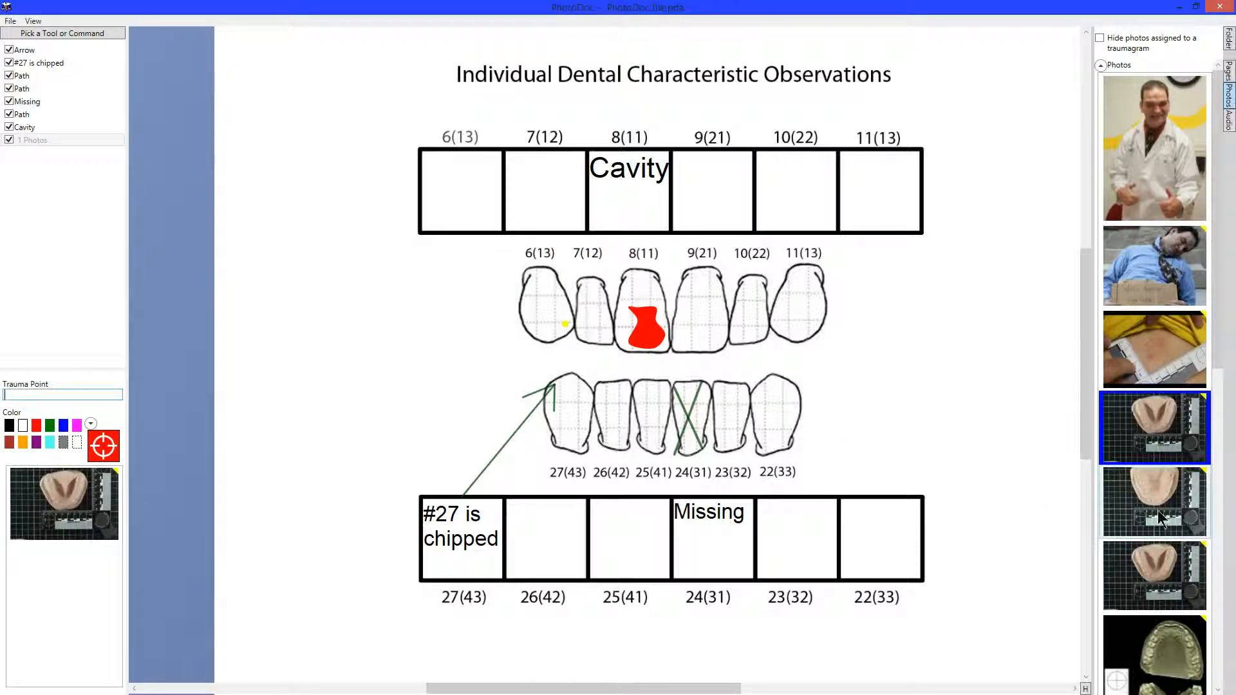
{"action": "left_click_drag", "start_coordinate": [1149, 498], "coordinate": [789, 290]}
{"action": "left_click_drag", "start_coordinate": [1142, 583], "coordinate": [801, 295]}
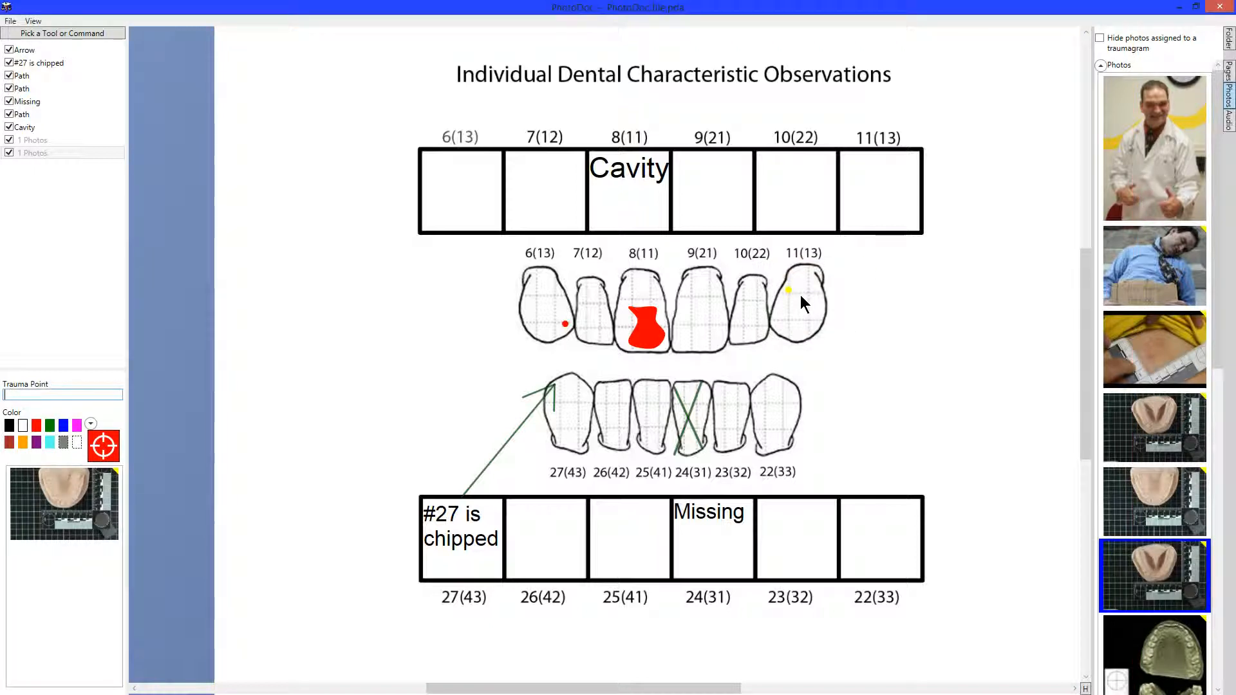
{"action": "left_click", "coordinate": [1188, 499]}
{"action": "left_click_drag", "start_coordinate": [1200, 578], "coordinate": [795, 289]}
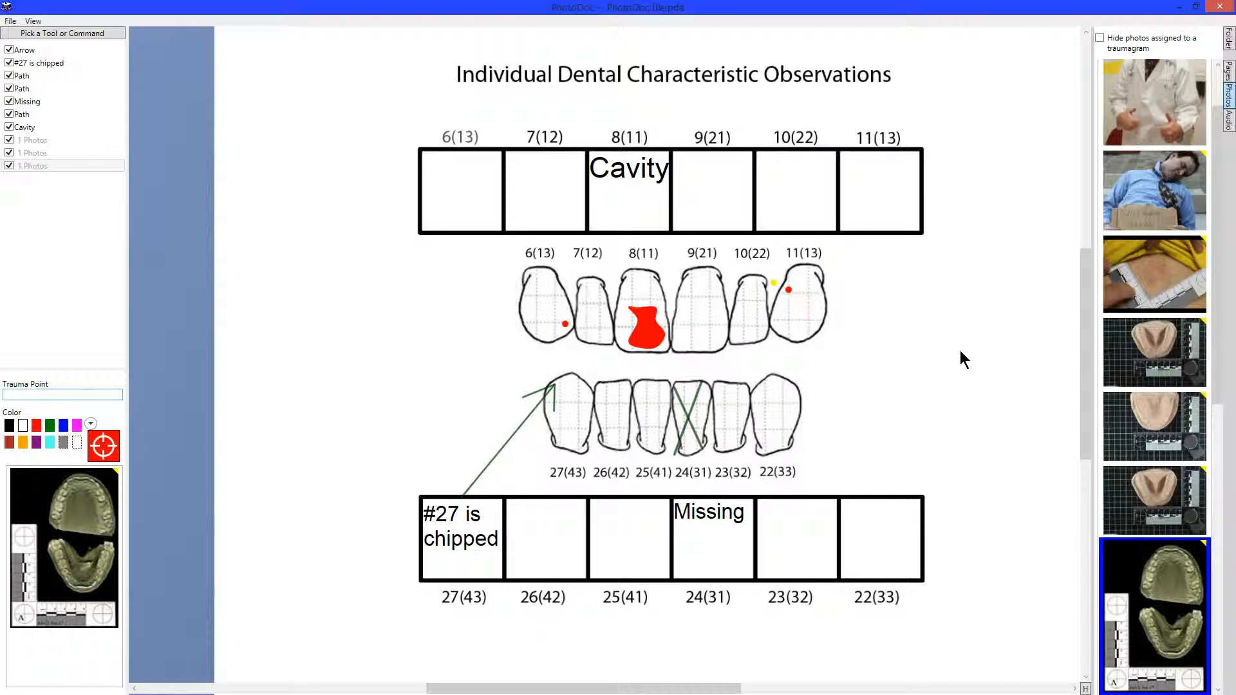
Step: Examine the red cavity shape on tooth 8(11) and the cross on tooth 24(31), leaving nothing selected
{"action": "left_click", "coordinate": [652, 345]}
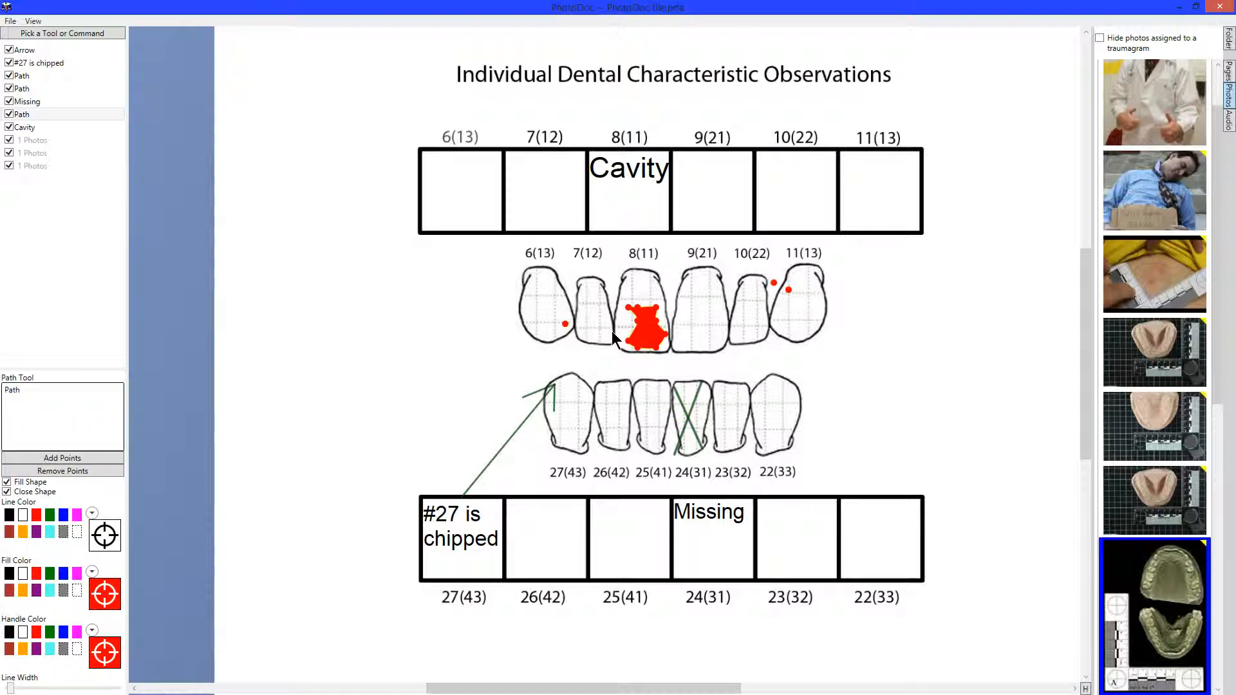
{"action": "left_click", "coordinate": [698, 430]}
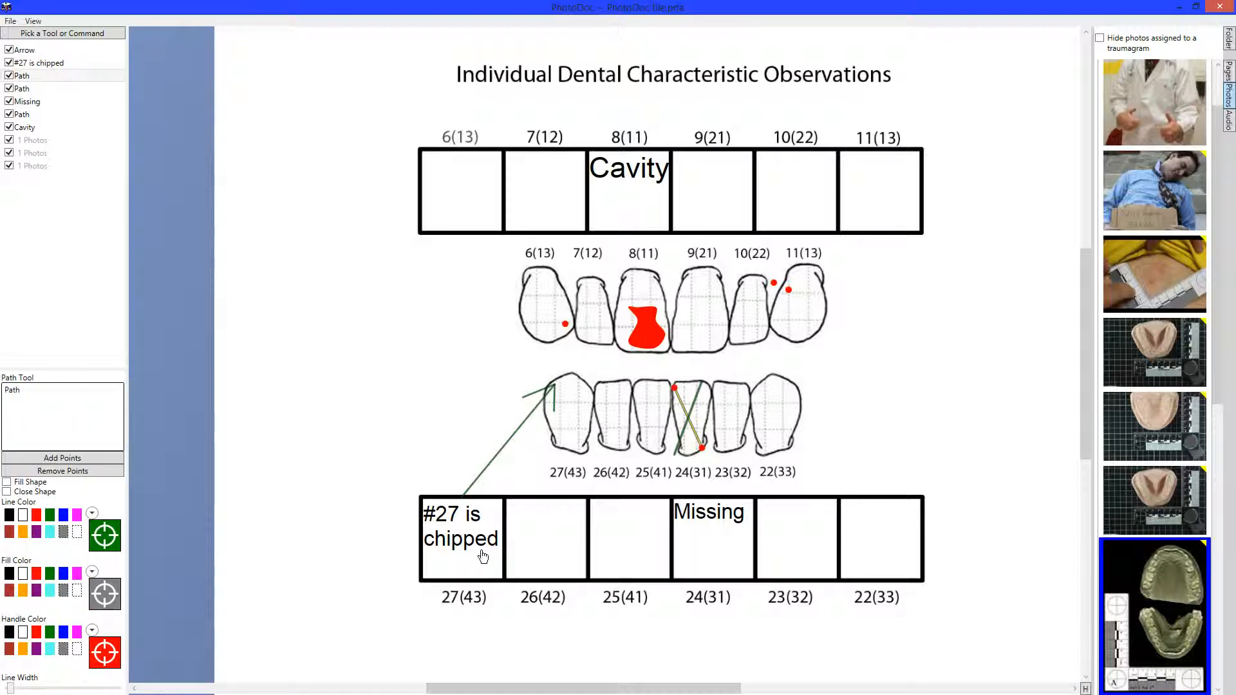
{"action": "left_click", "coordinate": [923, 454]}
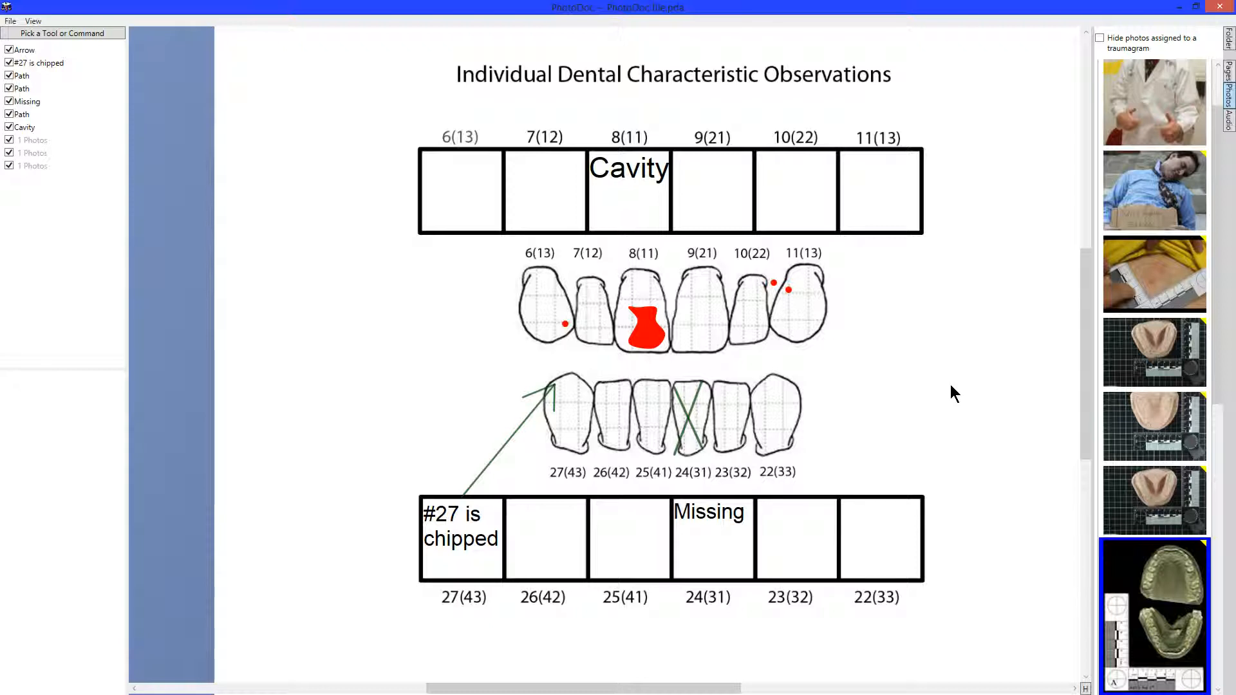
Step: Page past the shoulder scan and the growth chart to the empty photo overlay page
{"action": "key", "text": "ctrl+Tab"}
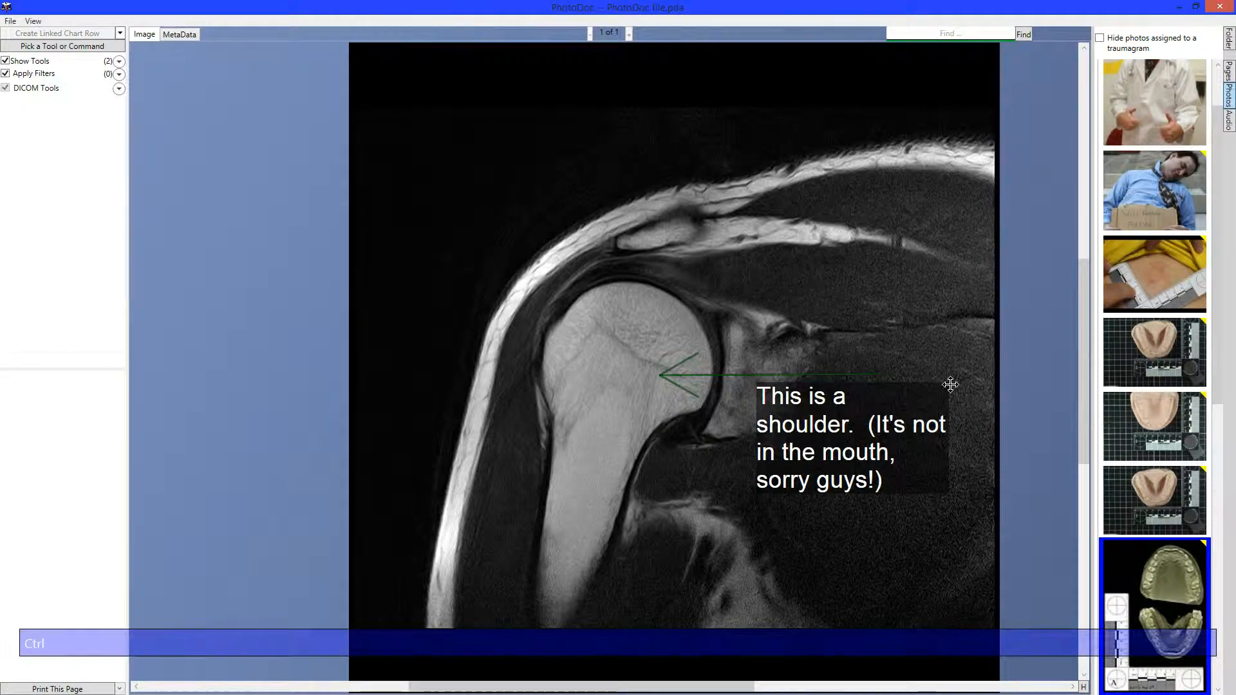
{"action": "key", "text": "ctrl+Tab"}
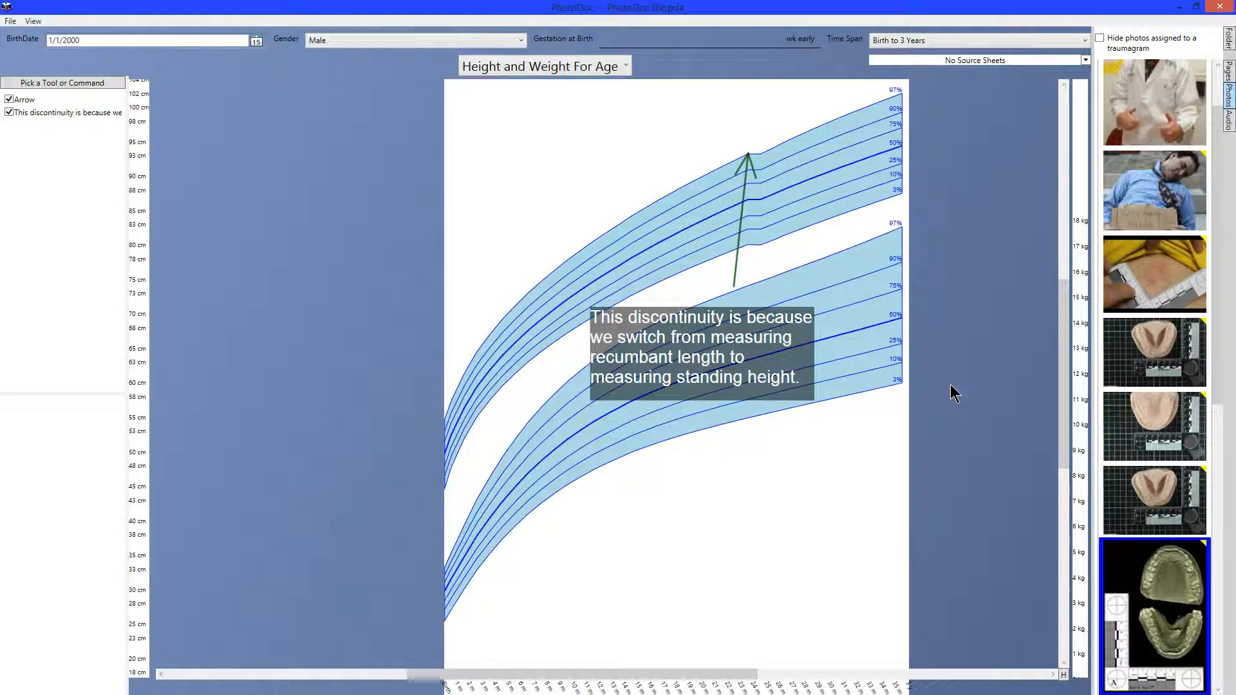
{"action": "key", "text": "ctrl"}
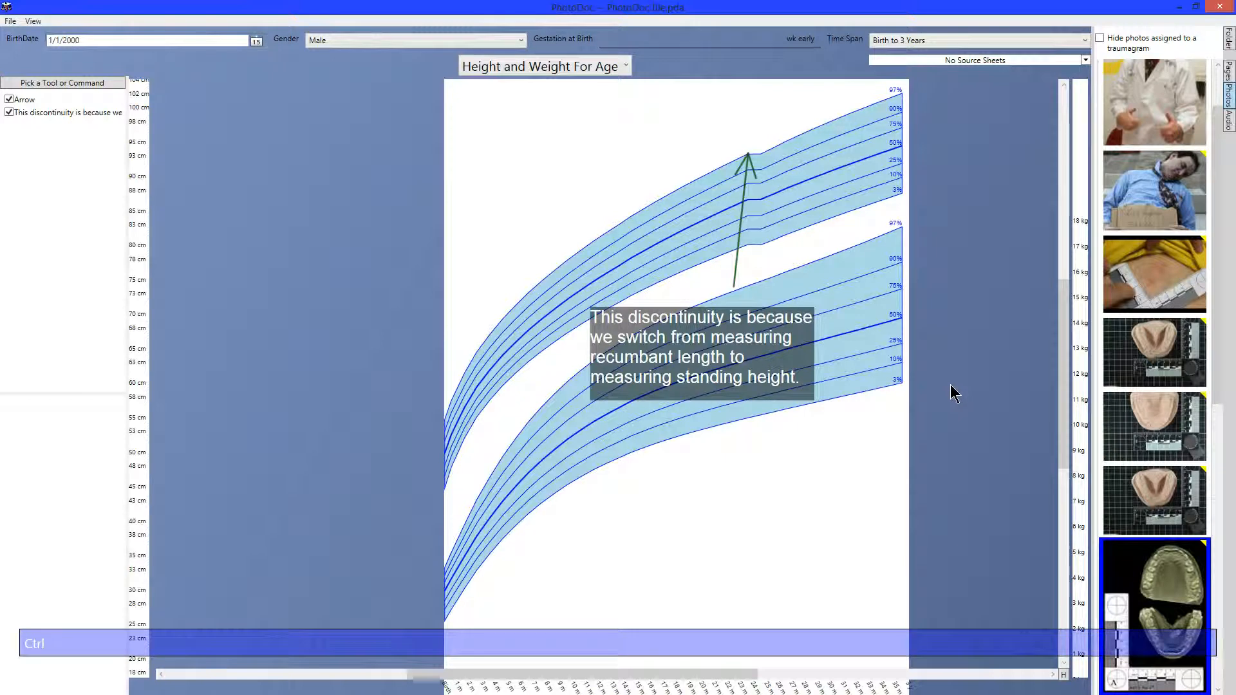
{"action": "key", "text": "ctrl+Tab"}
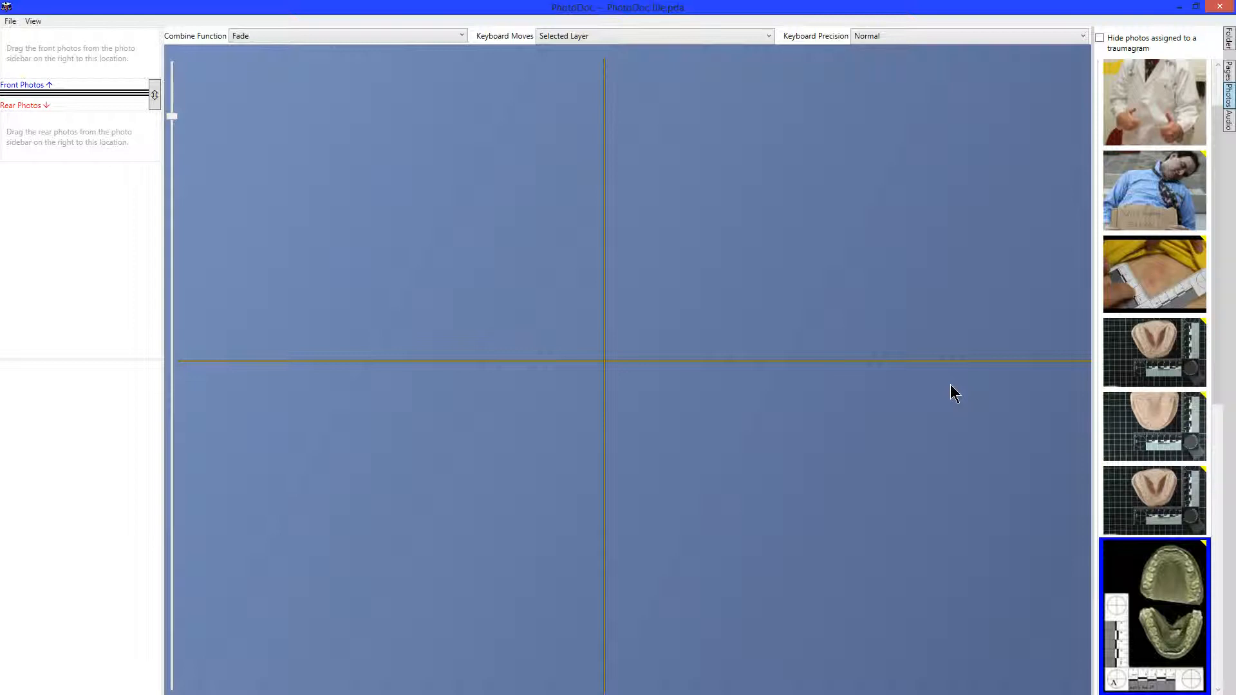
Step: Add the bitemark photo as the rear photo and the first two dental cast photos as front photos of the overlay
{"action": "left_click", "coordinate": [1162, 271]}
{"action": "left_click_drag", "start_coordinate": [1162, 271], "coordinate": [83, 135]}
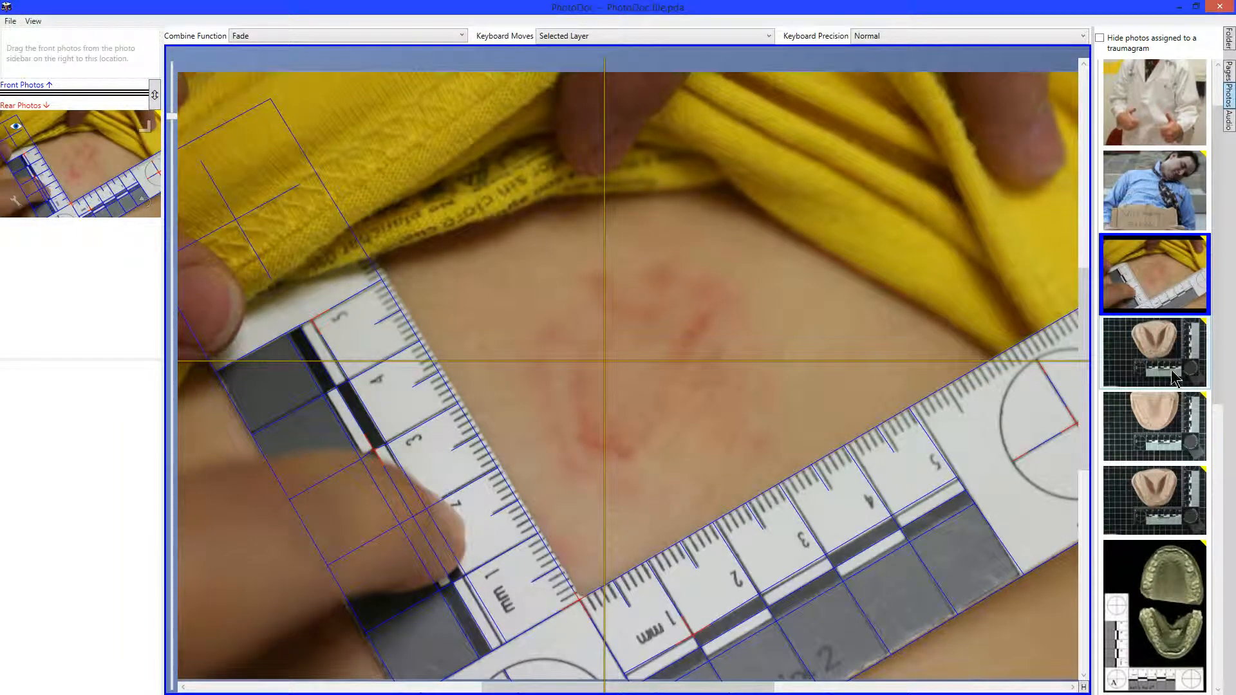
{"action": "left_click", "coordinate": [1171, 376]}
{"action": "left_click", "coordinate": [1150, 426], "text": "shift"}
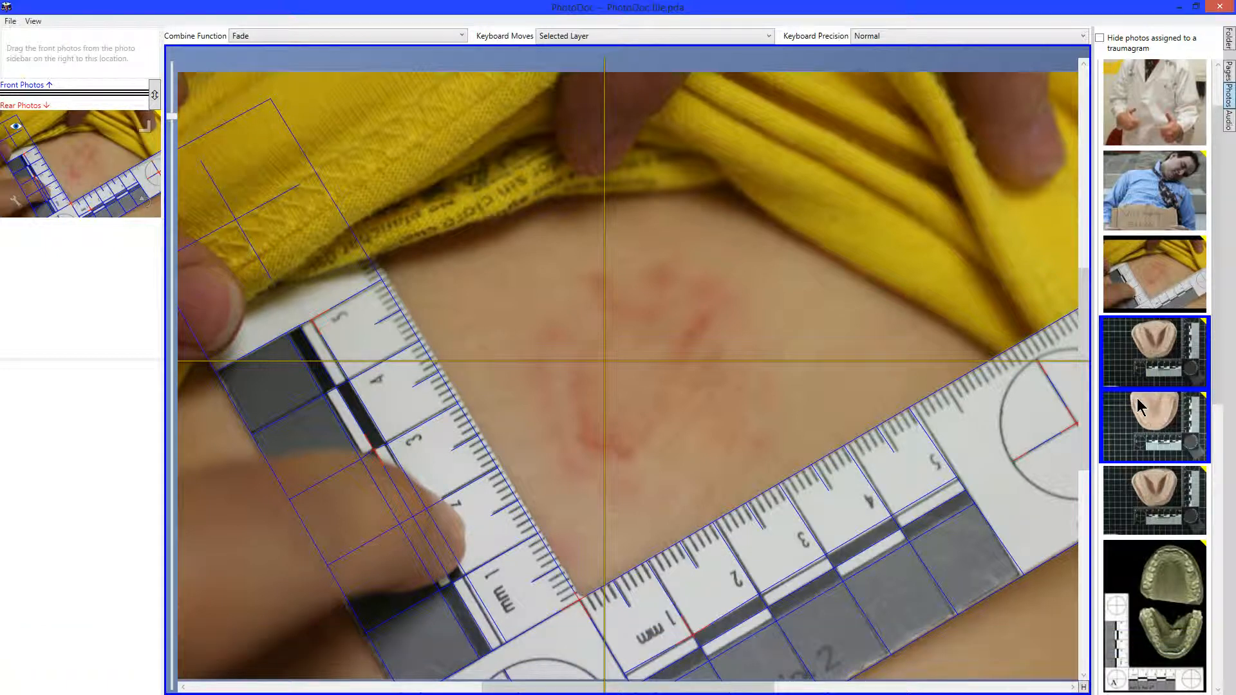
{"action": "left_click_drag", "start_coordinate": [1143, 339], "coordinate": [57, 62]}
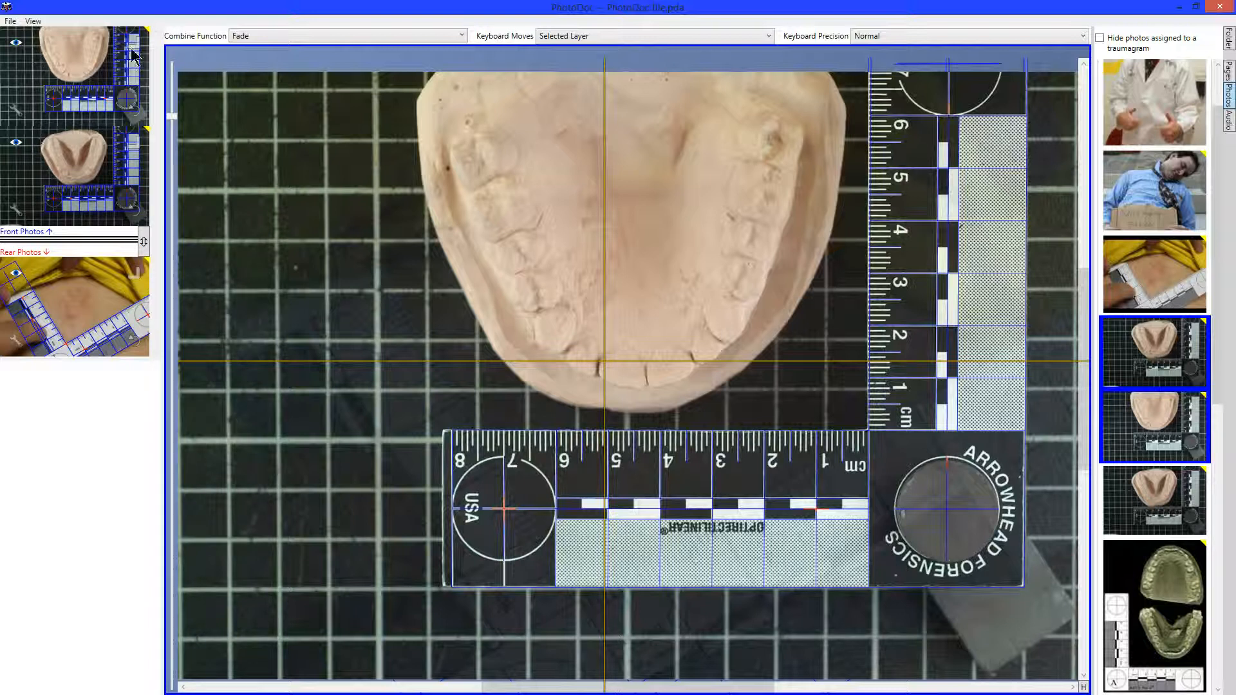
Step: Place the V-shaped cast above the other cast in the layer order, keeping both among the front photos
{"action": "left_click_drag", "start_coordinate": [74, 68], "coordinate": [67, 261]}
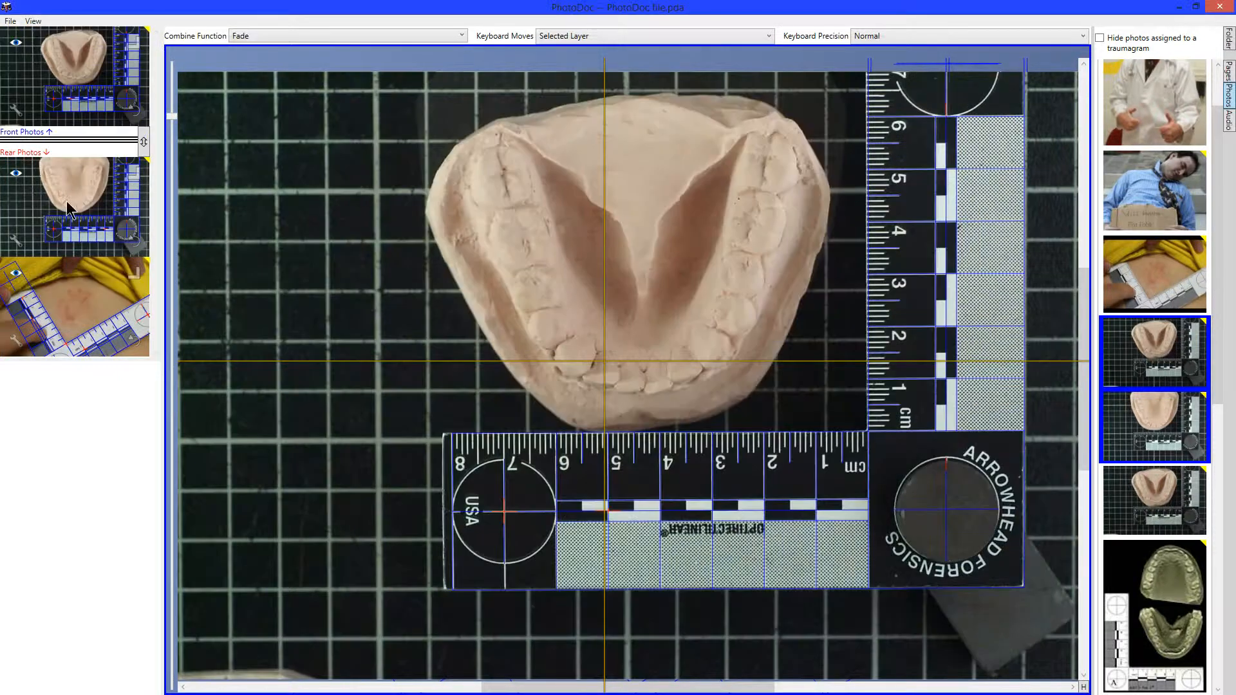
{"action": "left_click_drag", "start_coordinate": [83, 141], "coordinate": [83, 274]}
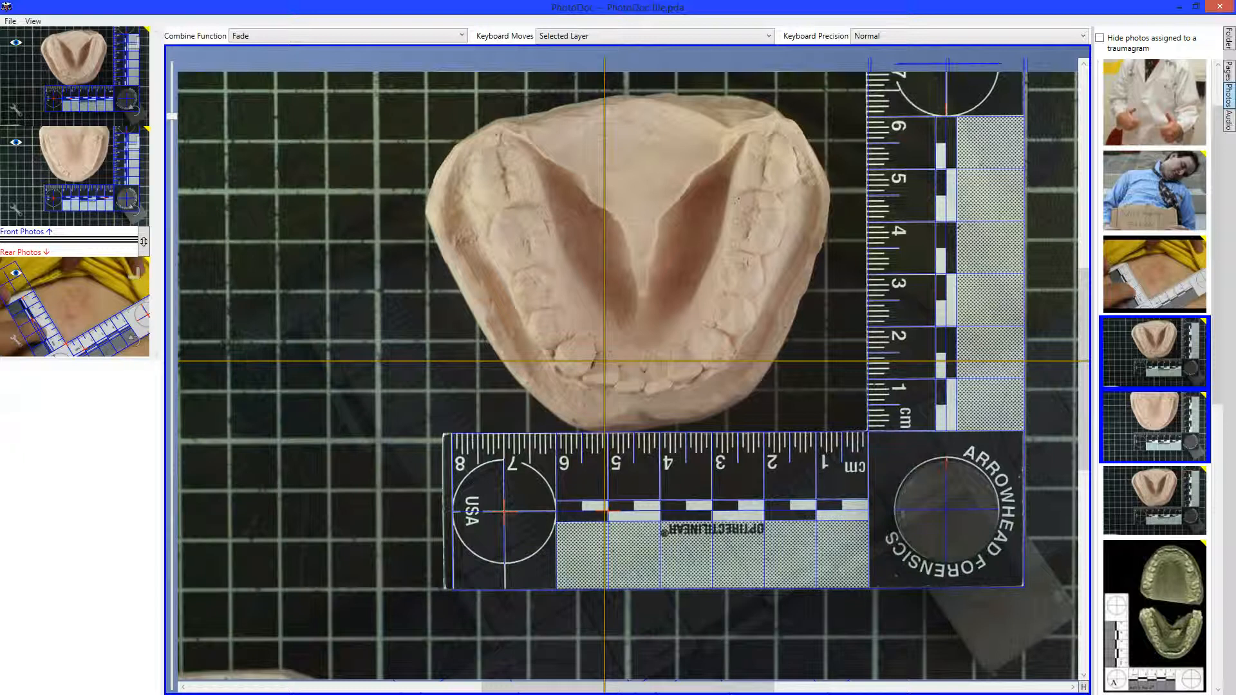
Step: Hide and show the two front cast photos to view the layers beneath, leaving both visible
{"action": "left_click", "coordinate": [16, 44]}
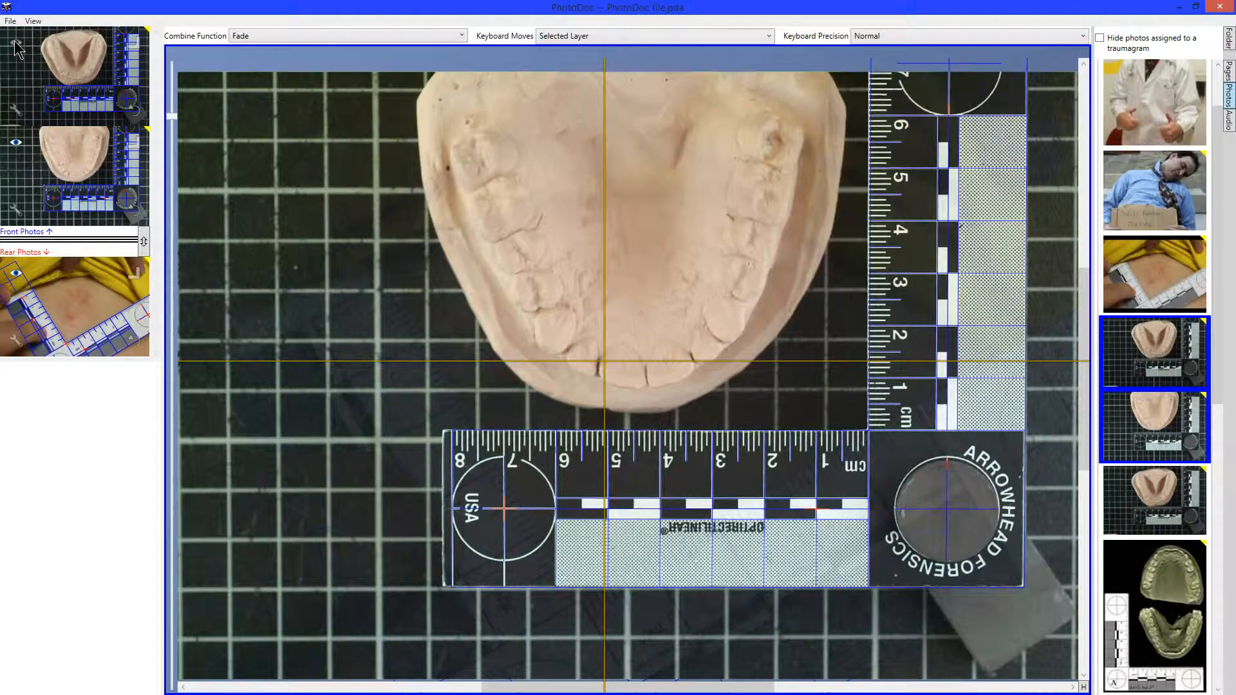
{"action": "left_click", "coordinate": [16, 44]}
{"action": "left_click", "coordinate": [16, 44]}
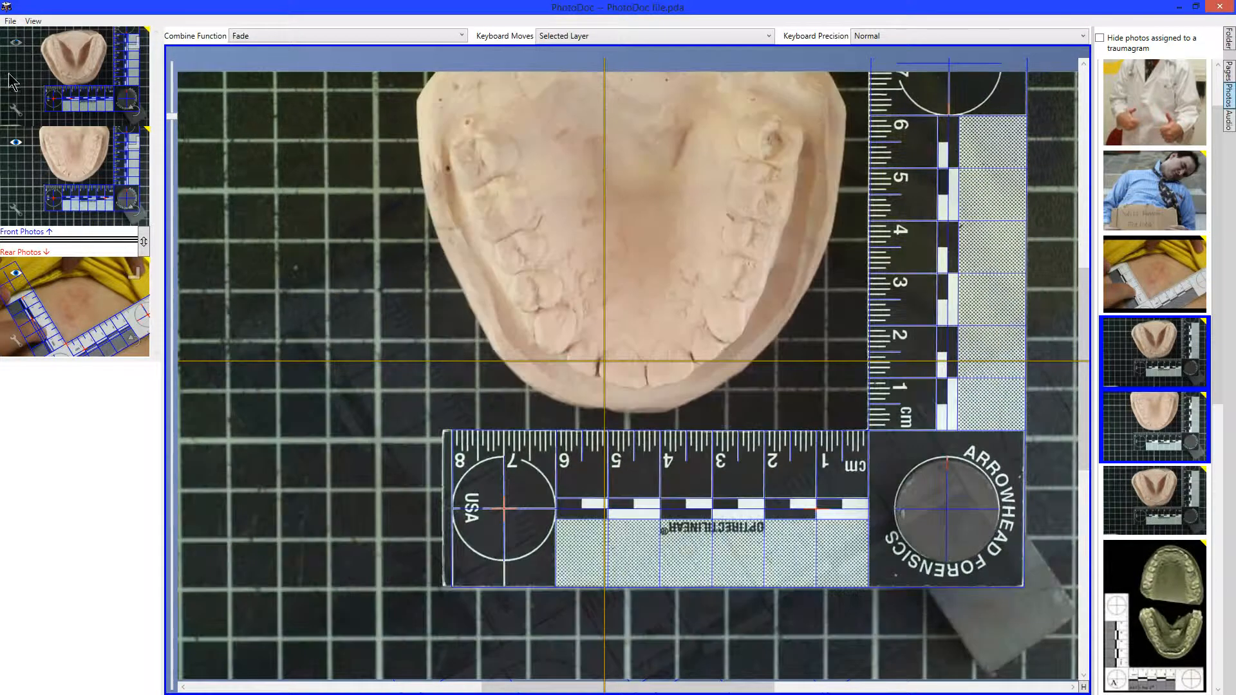
{"action": "left_click", "coordinate": [16, 146]}
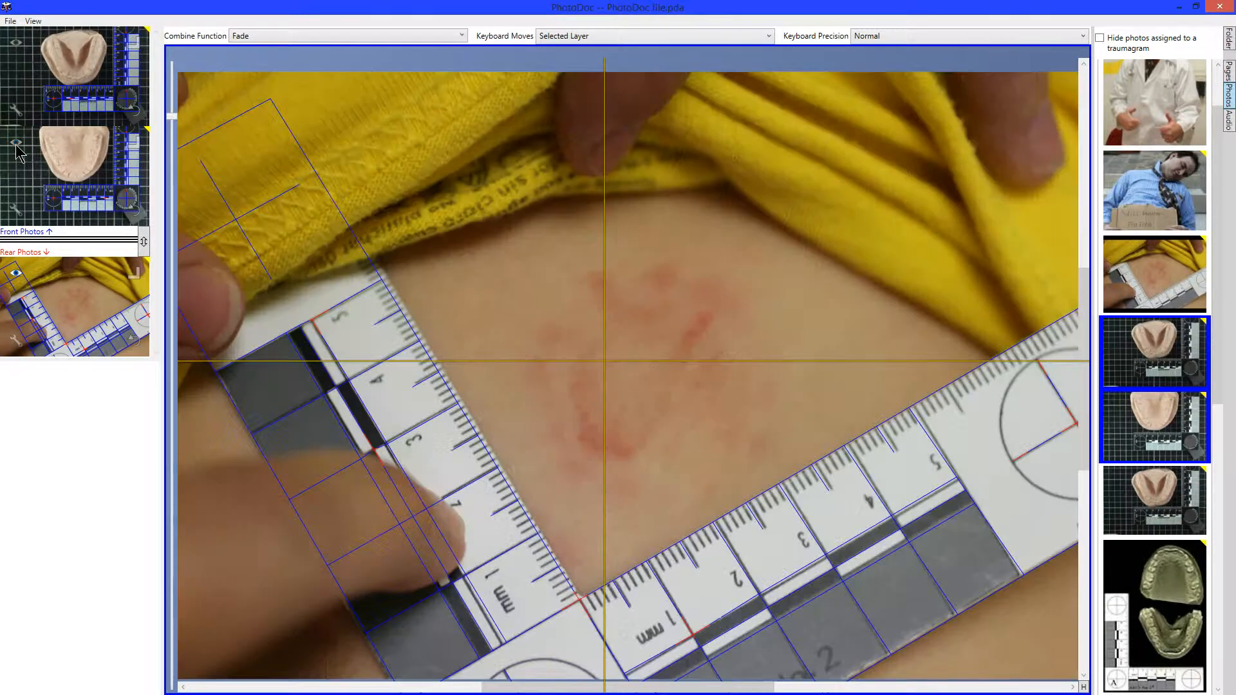
{"action": "left_click", "coordinate": [16, 147]}
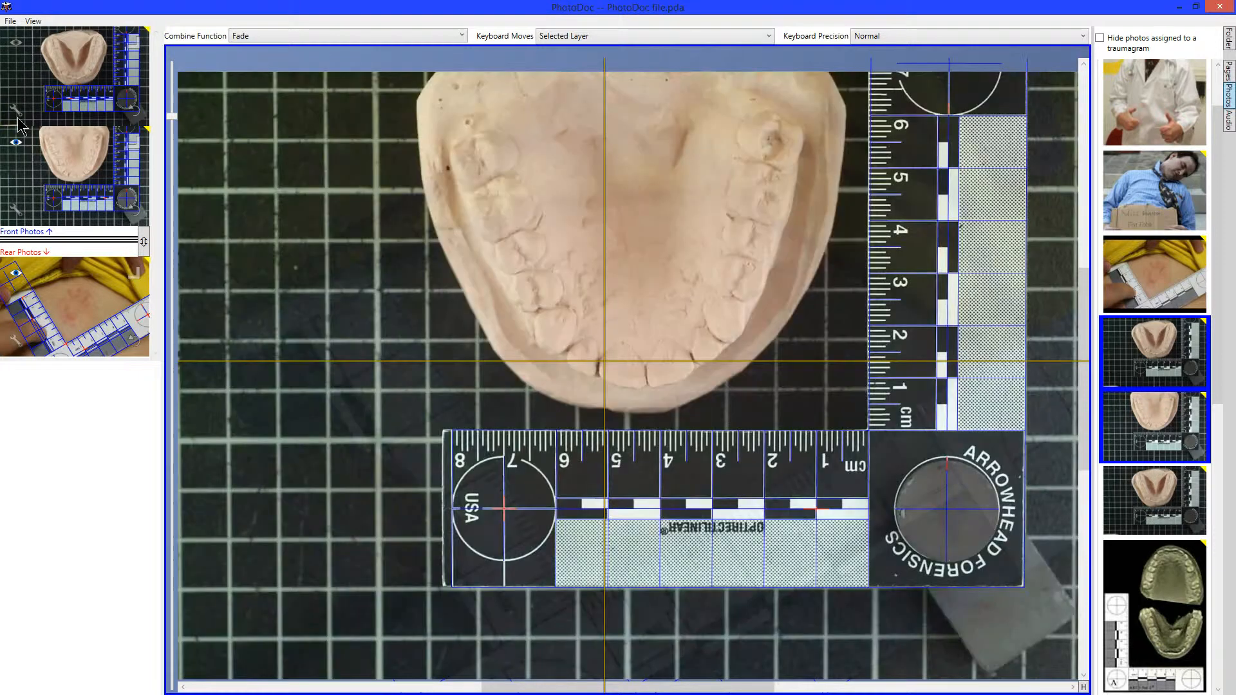
{"action": "left_click", "coordinate": [17, 43]}
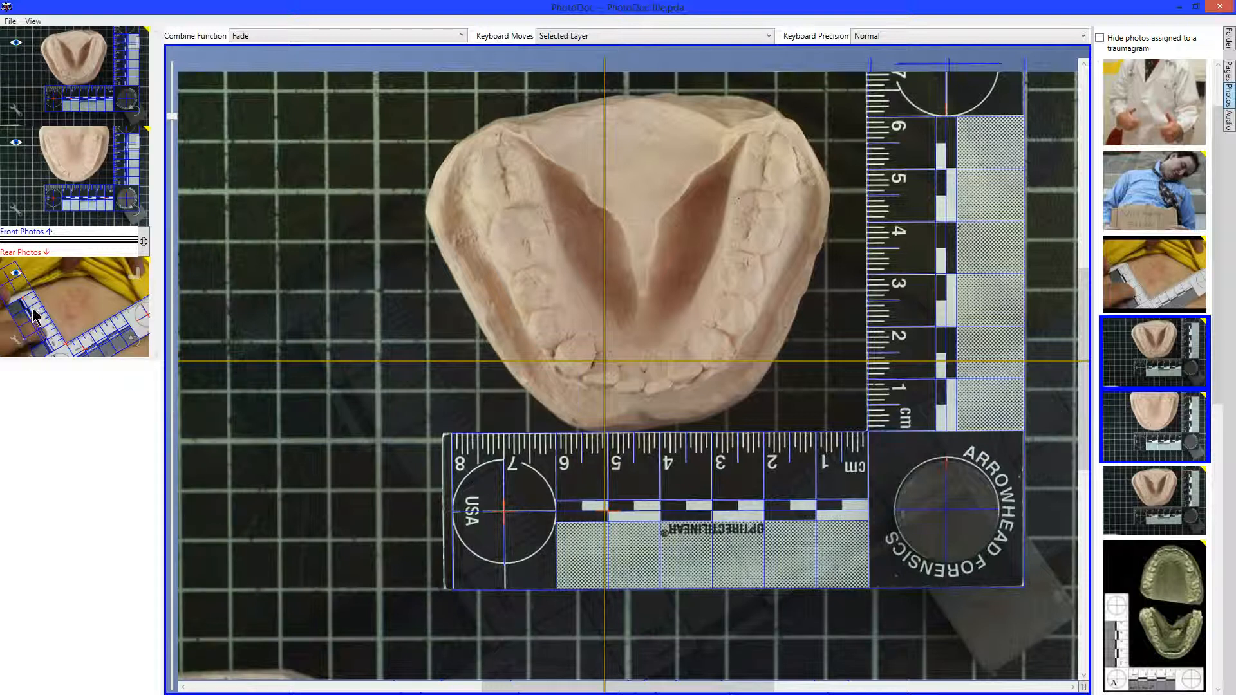
Step: Open the tool and filter settings of the rear bitemark photo
{"action": "left_click", "coordinate": [21, 350]}
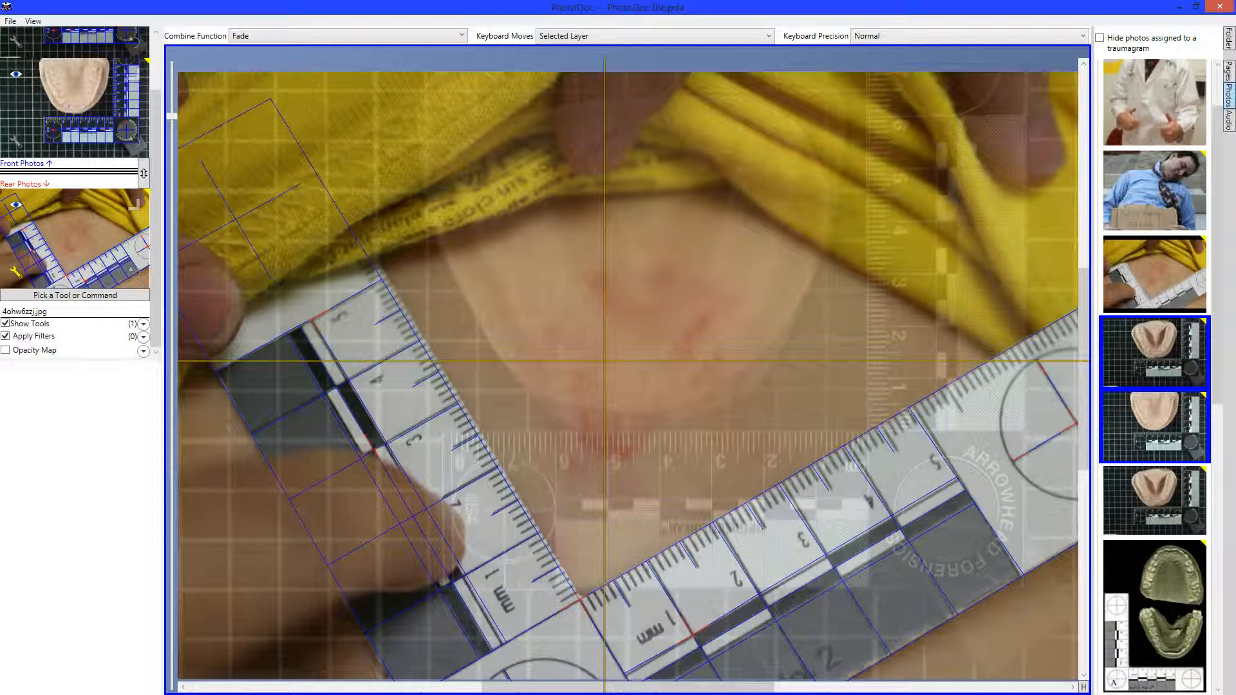
Step: Close the bitemark photo's tool settings and nudge the V-shaped cast photo slightly upward in the overlay
{"action": "left_click", "coordinate": [14, 282]}
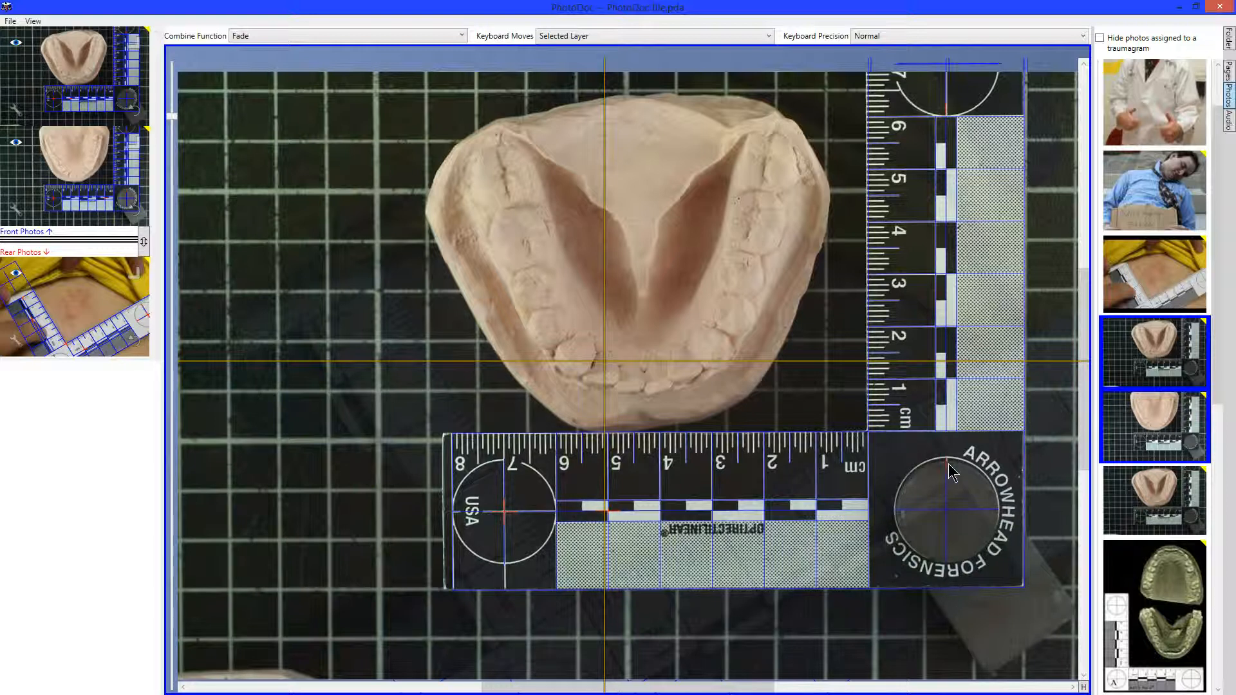
{"action": "mouse_move", "coordinate": [949, 463]}
{"action": "left_mouse_down"}
{"action": "mouse_move", "coordinate": [879, 473]}
{"action": "mouse_move", "coordinate": [951, 458]}
{"action": "left_mouse_up"}
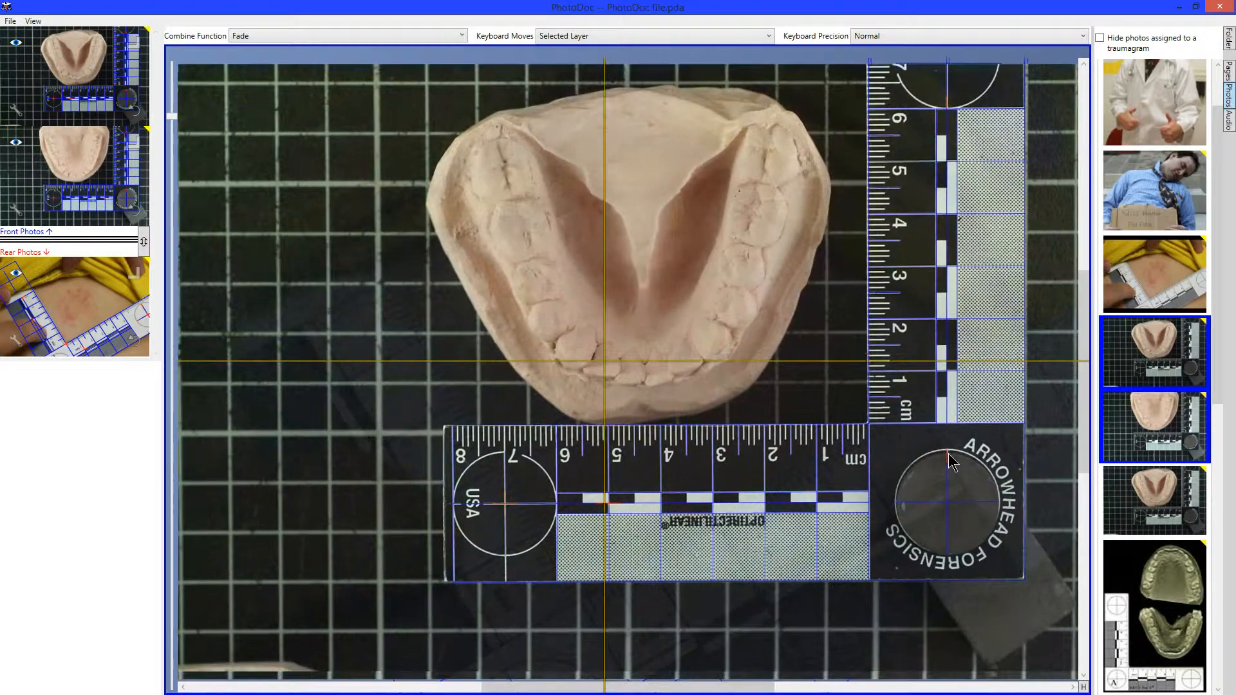
Step: Try dragging the points of the bitemark photo's virtual ruler away from the physical ruler
{"action": "left_click", "coordinate": [14, 346]}
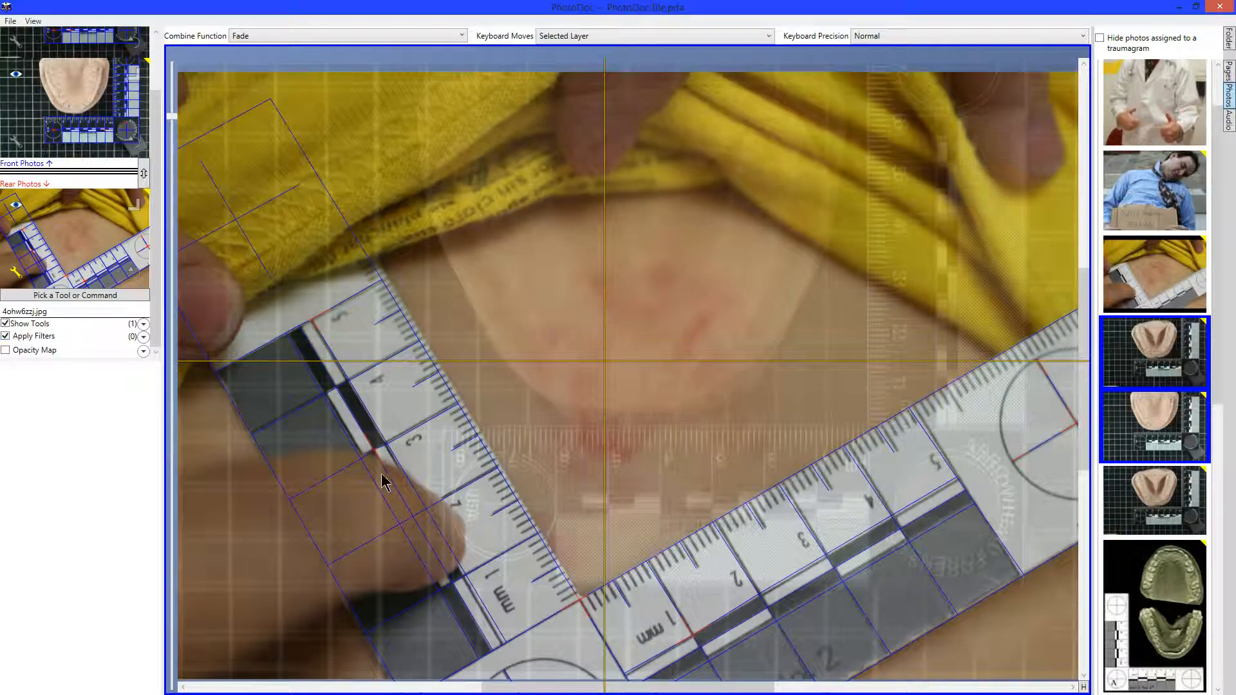
{"action": "left_click_drag", "start_coordinate": [377, 461], "coordinate": [322, 328]}
{"action": "left_click_drag", "start_coordinate": [425, 277], "coordinate": [508, 226]}
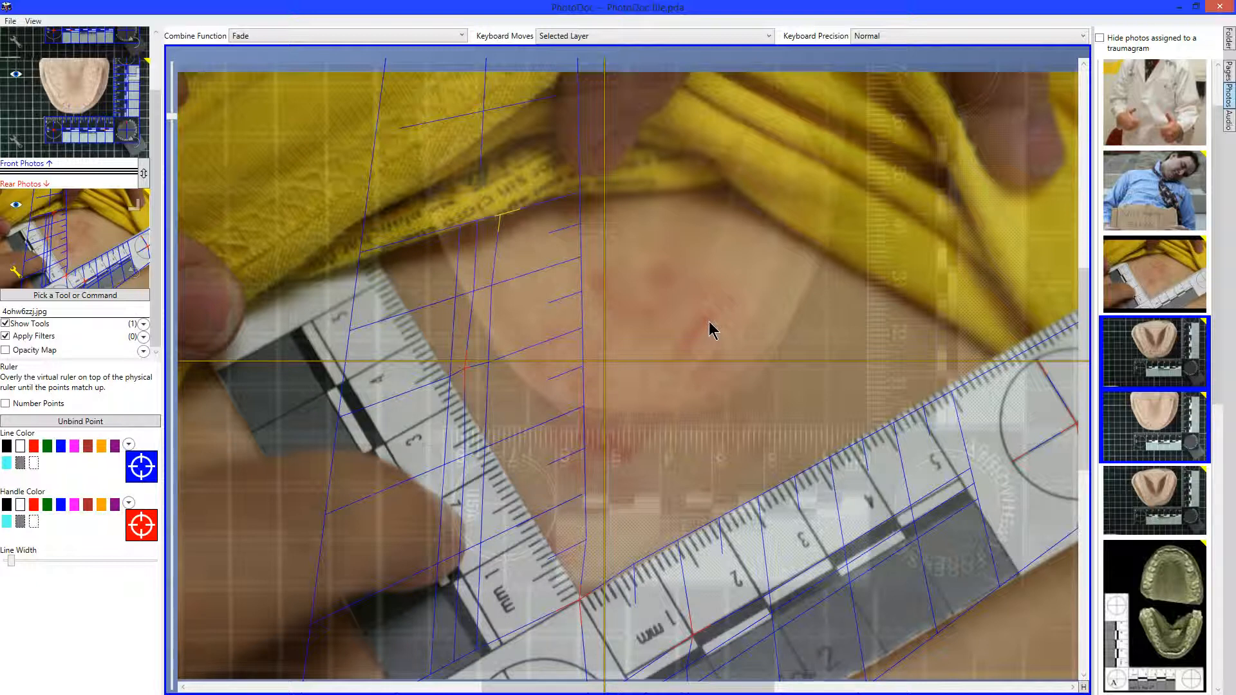
Step: Undo the bitemark ruler point moves, redo them, undo them again, and close the bitemark photo's settings
{"action": "key", "text": "ctrl+alt+z"}
{"action": "key", "text": "ctrl+alt+z"}
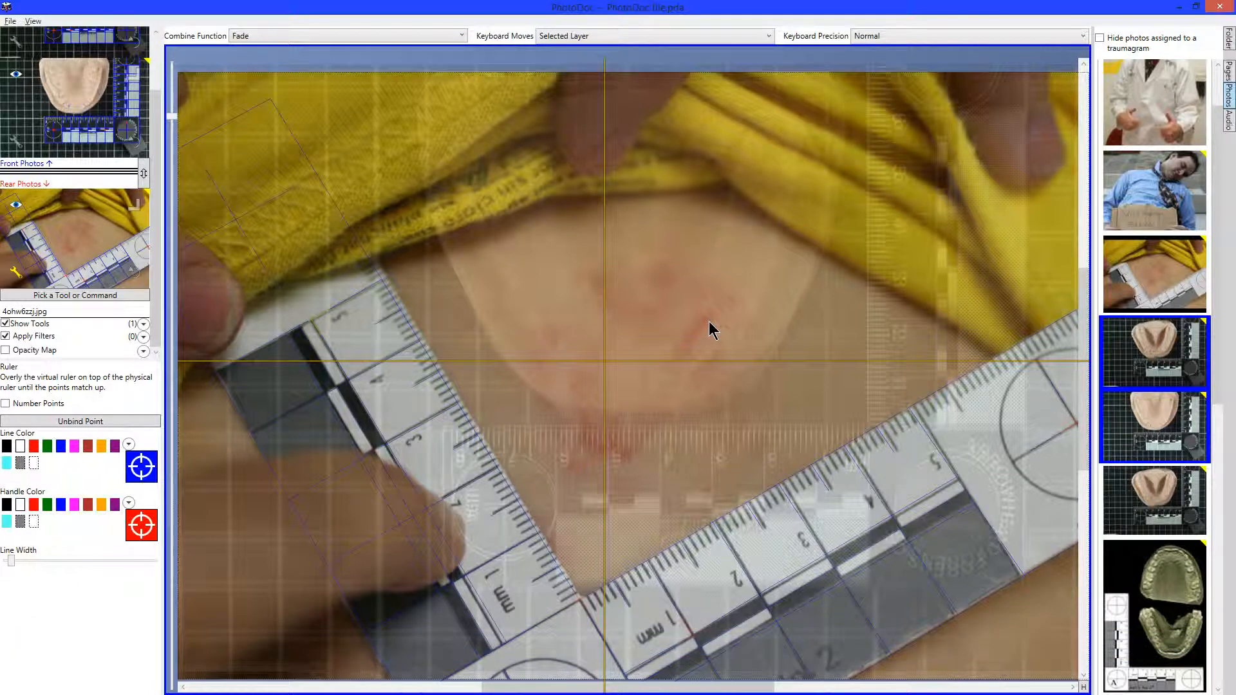
{"action": "key", "text": "ctrl+alt+y"}
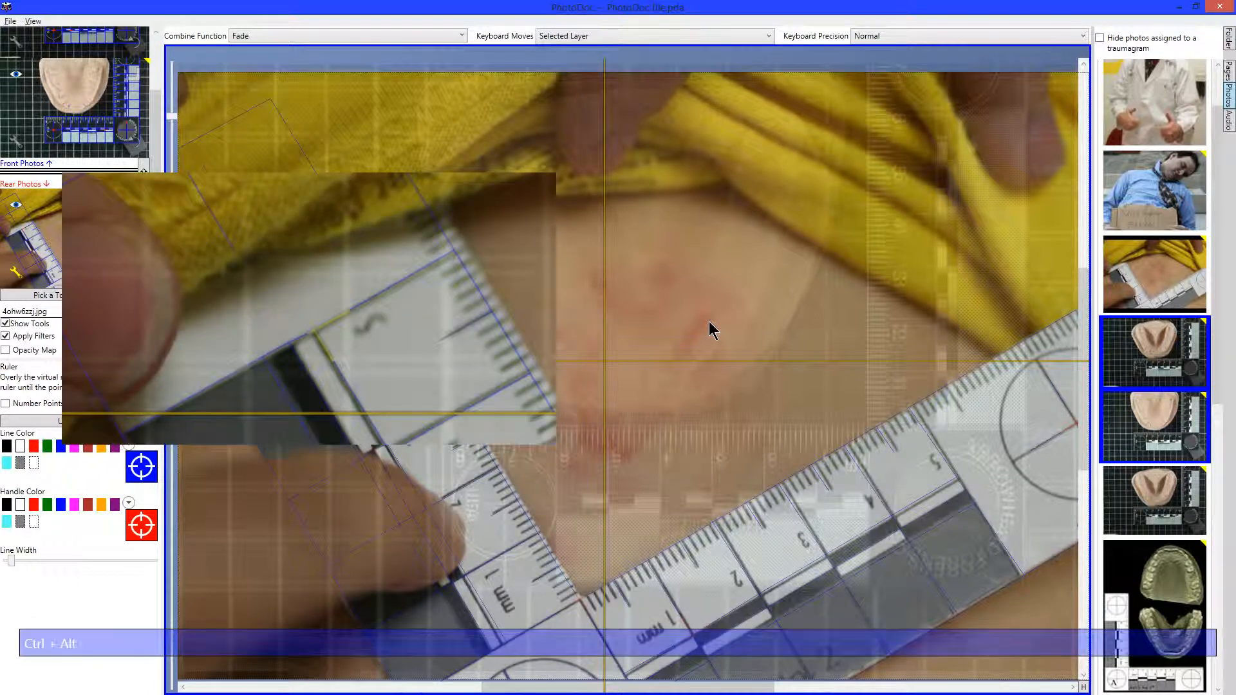
{"action": "key", "text": "ctrl+alt+y"}
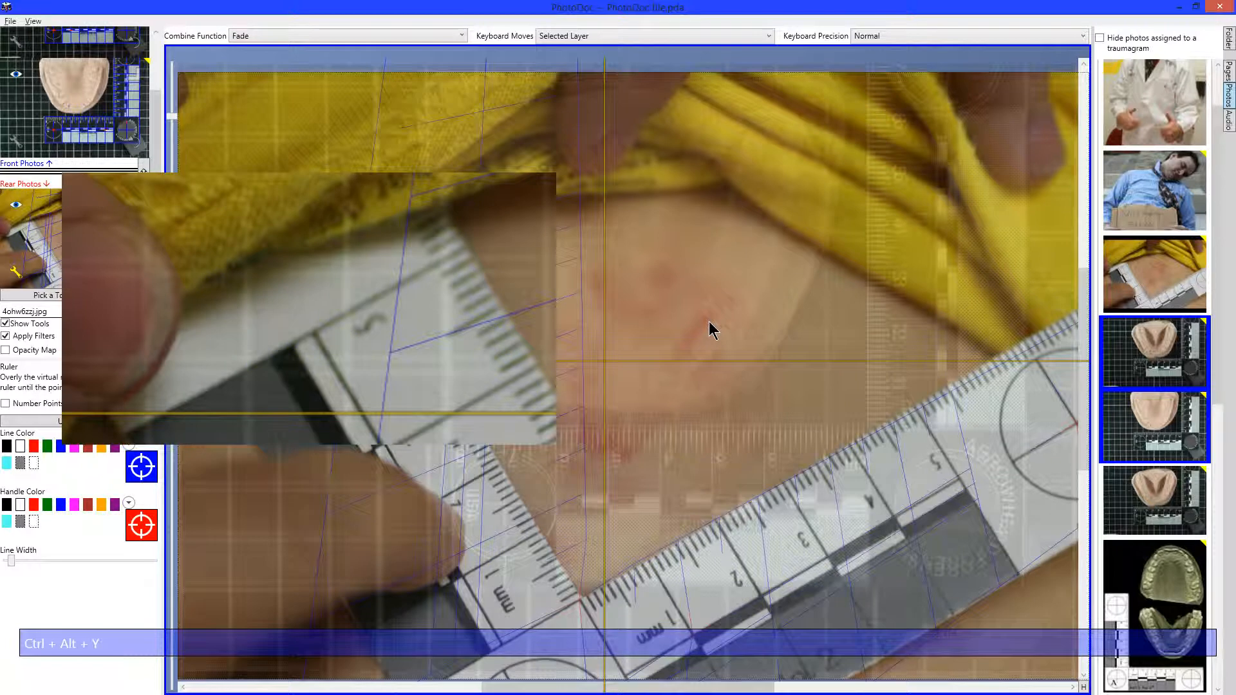
{"action": "key", "text": "ctrl+alt+y"}
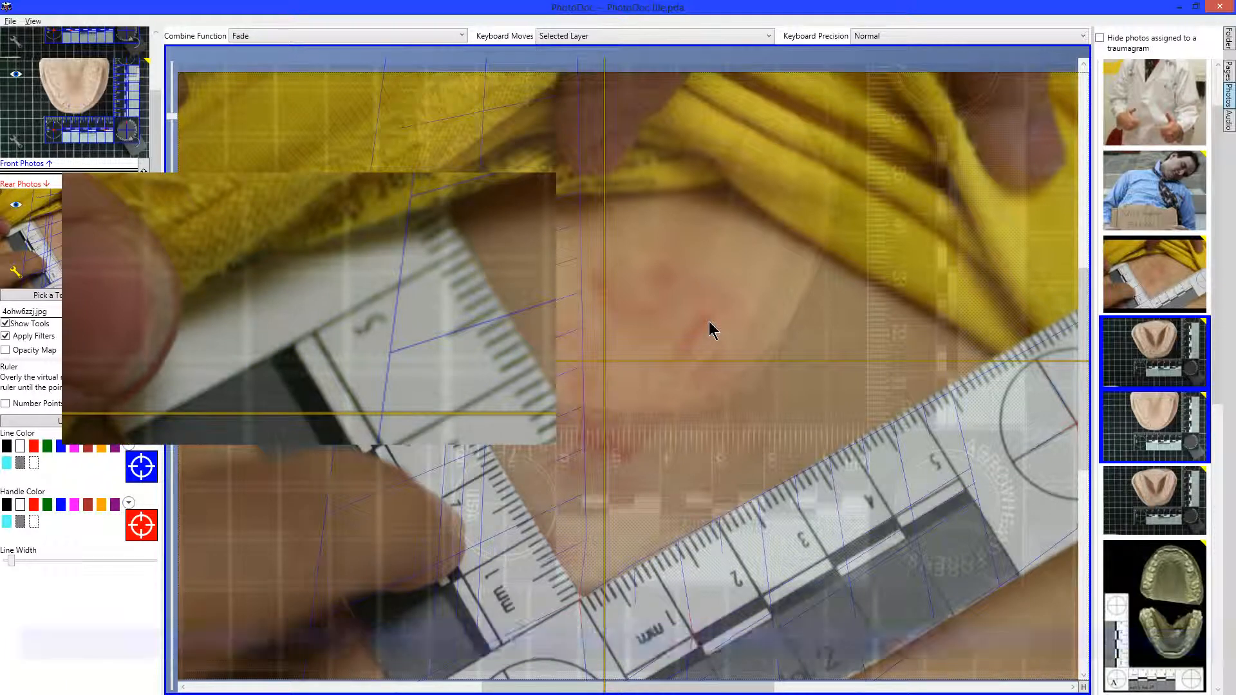
{"action": "key", "text": "ctrl+alt+z"}
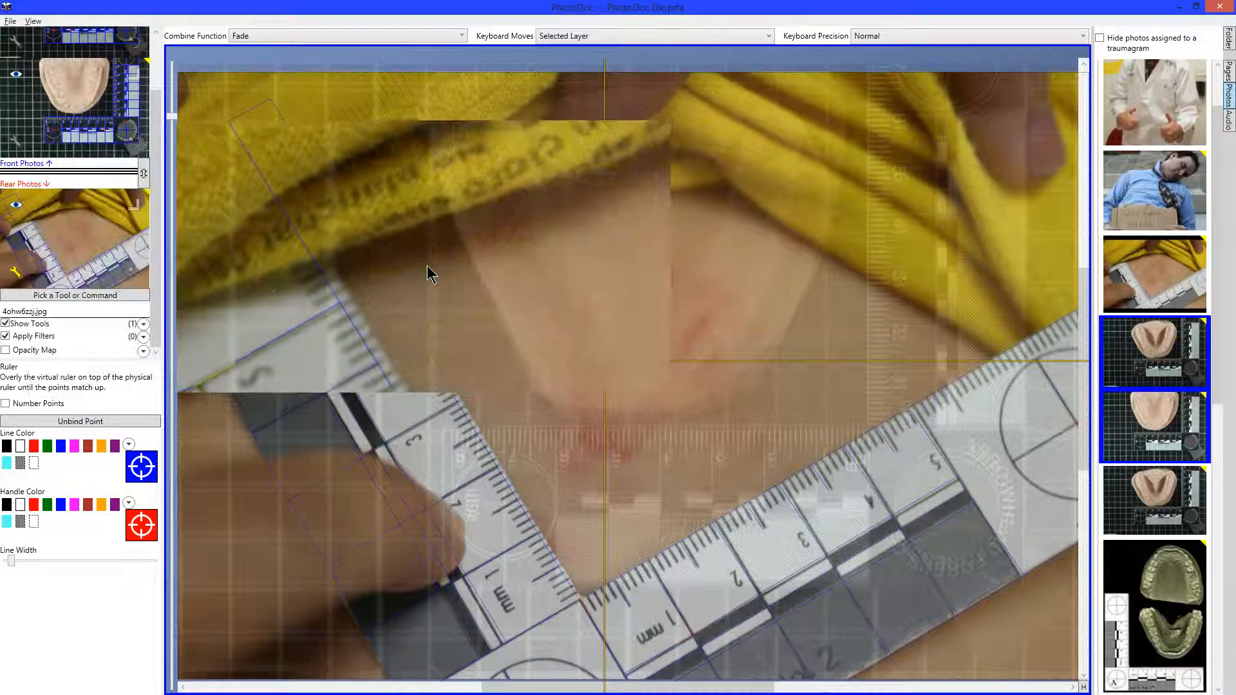
{"action": "key", "text": "ctrl"}
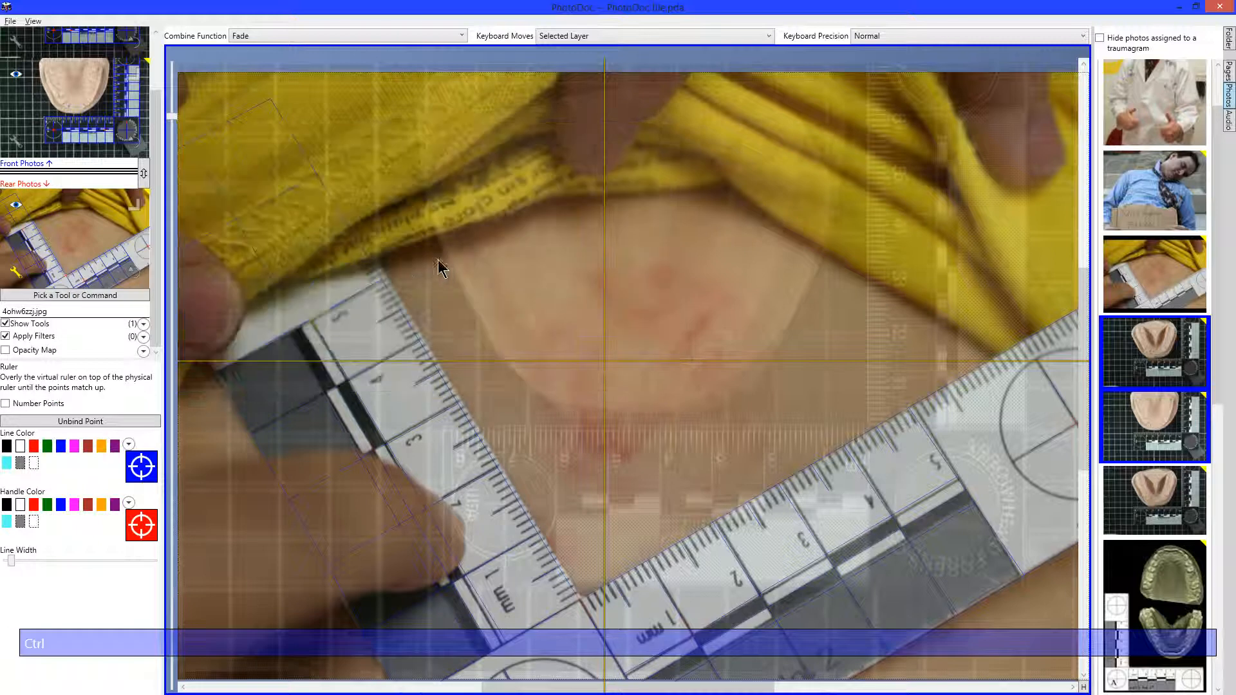
{"action": "left_click", "coordinate": [17, 273], "text": "ctrl"}
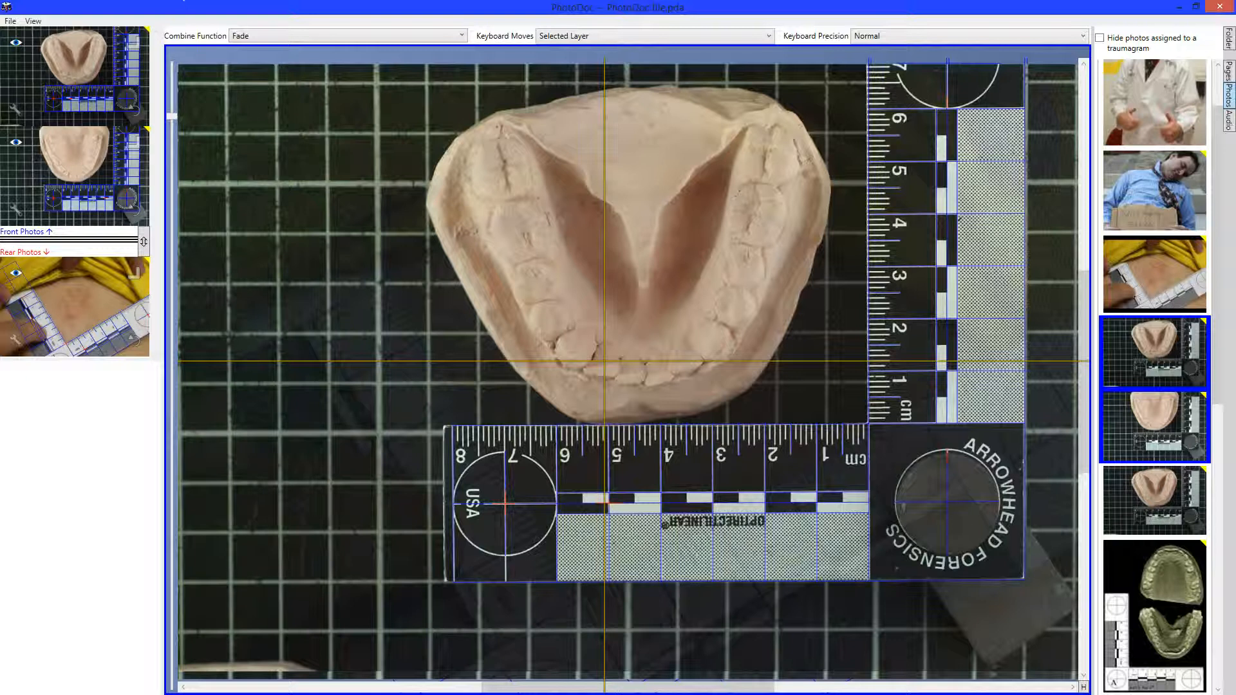
Step: Open the V-shaped cast photo's settings, select its ruler, and show the photo's orthoview
{"action": "left_click", "coordinate": [15, 111]}
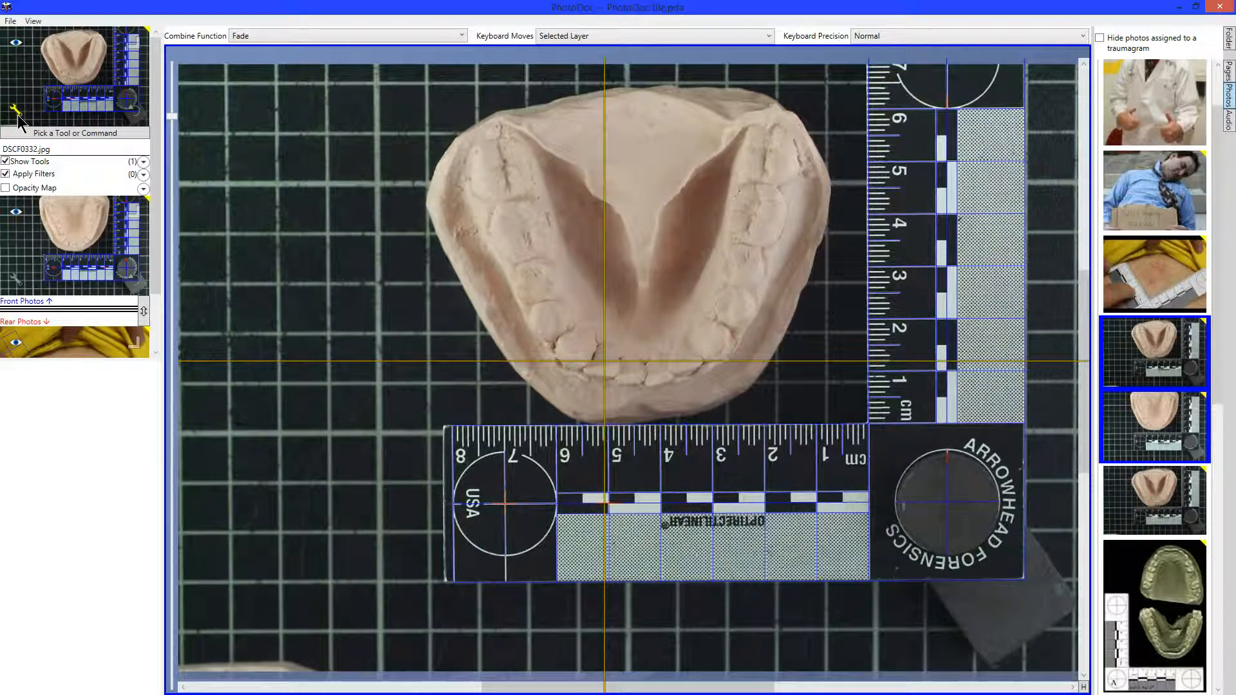
{"action": "left_click", "coordinate": [507, 522]}
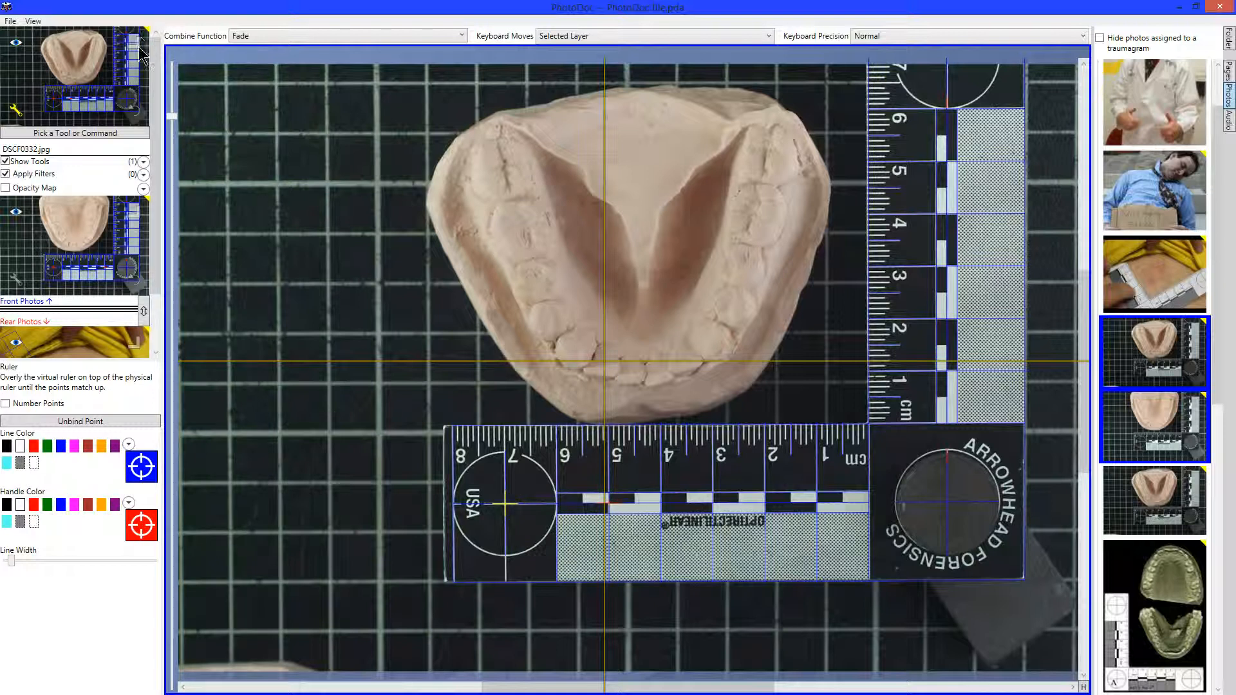
{"action": "left_click", "coordinate": [136, 45]}
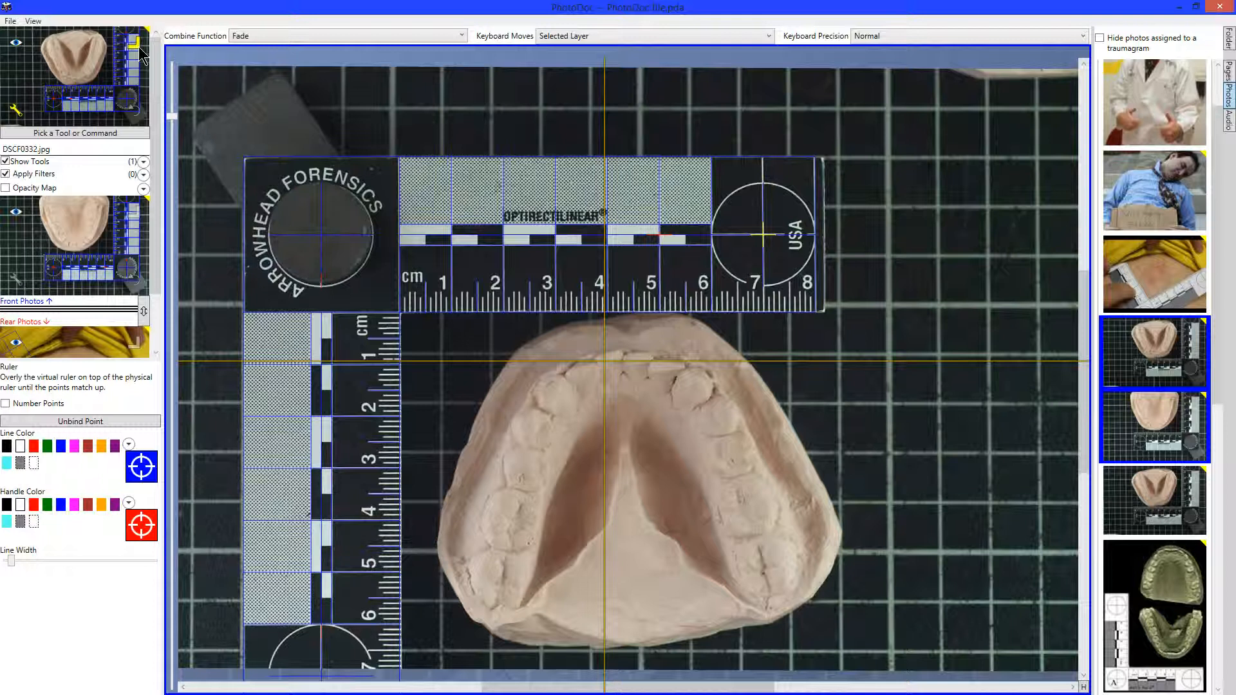
Step: Mirror the V-shaped cast photo, comparing it with the unmirrored view, and enlarge the layer list area
{"action": "left_click", "coordinate": [131, 112]}
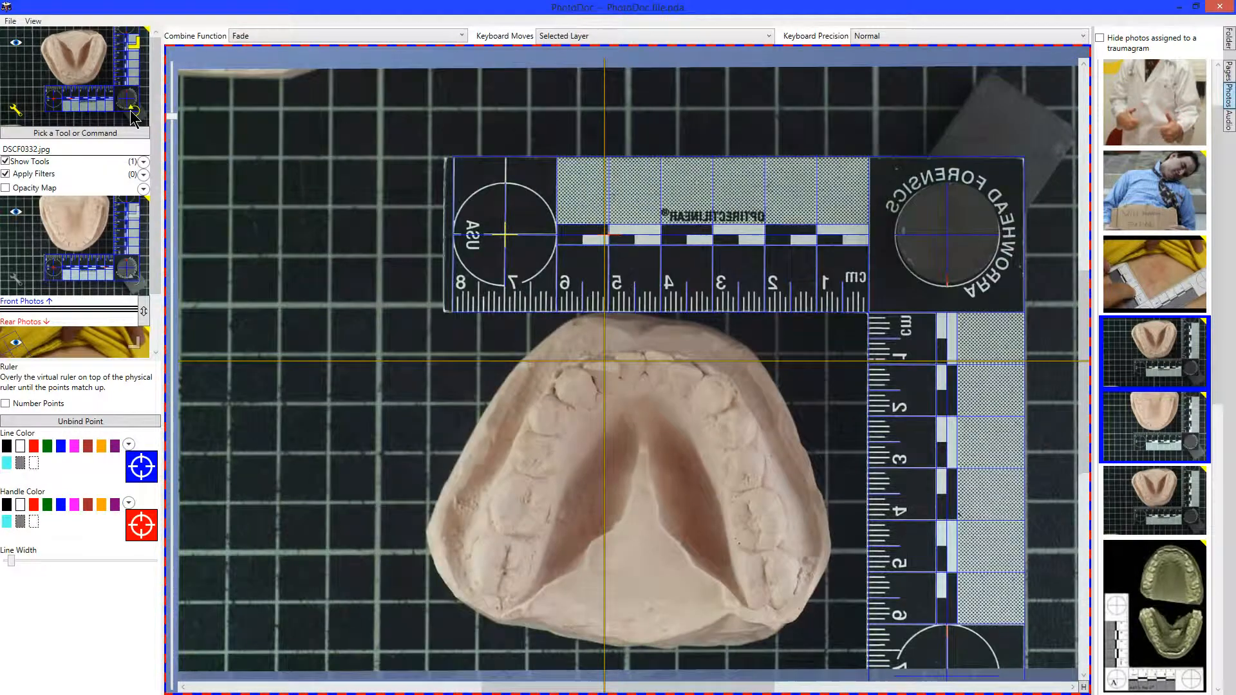
{"action": "left_click", "coordinate": [133, 114]}
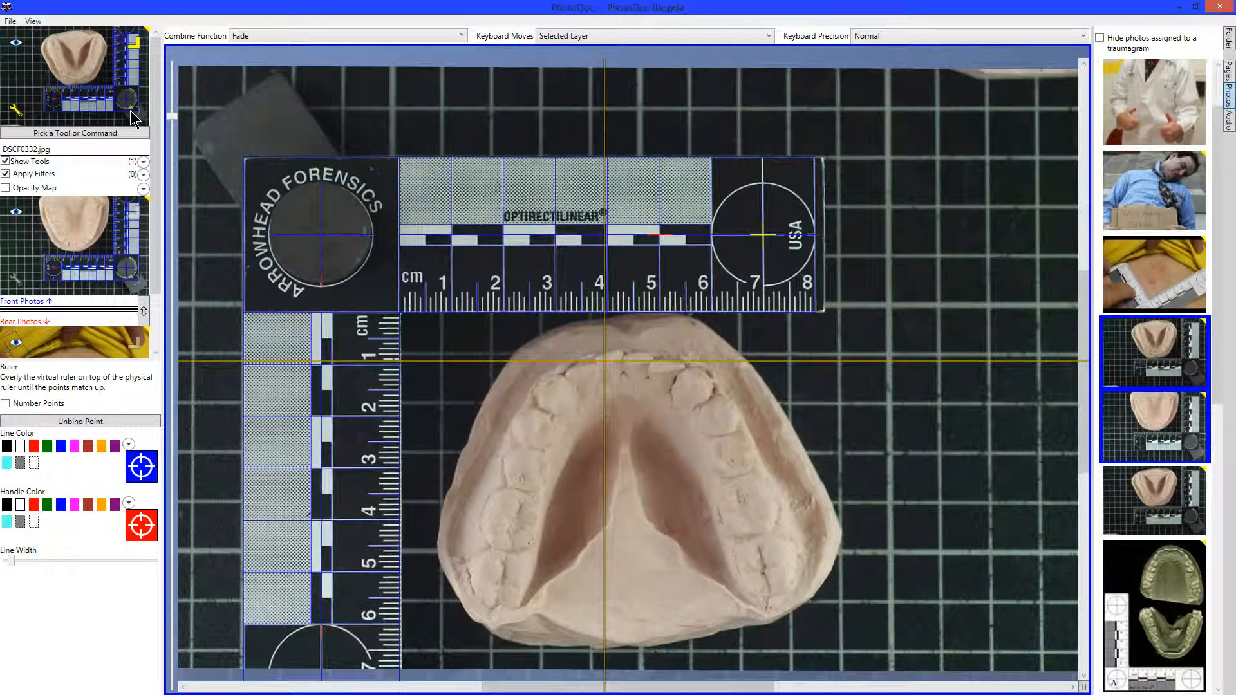
{"action": "left_click", "coordinate": [132, 114]}
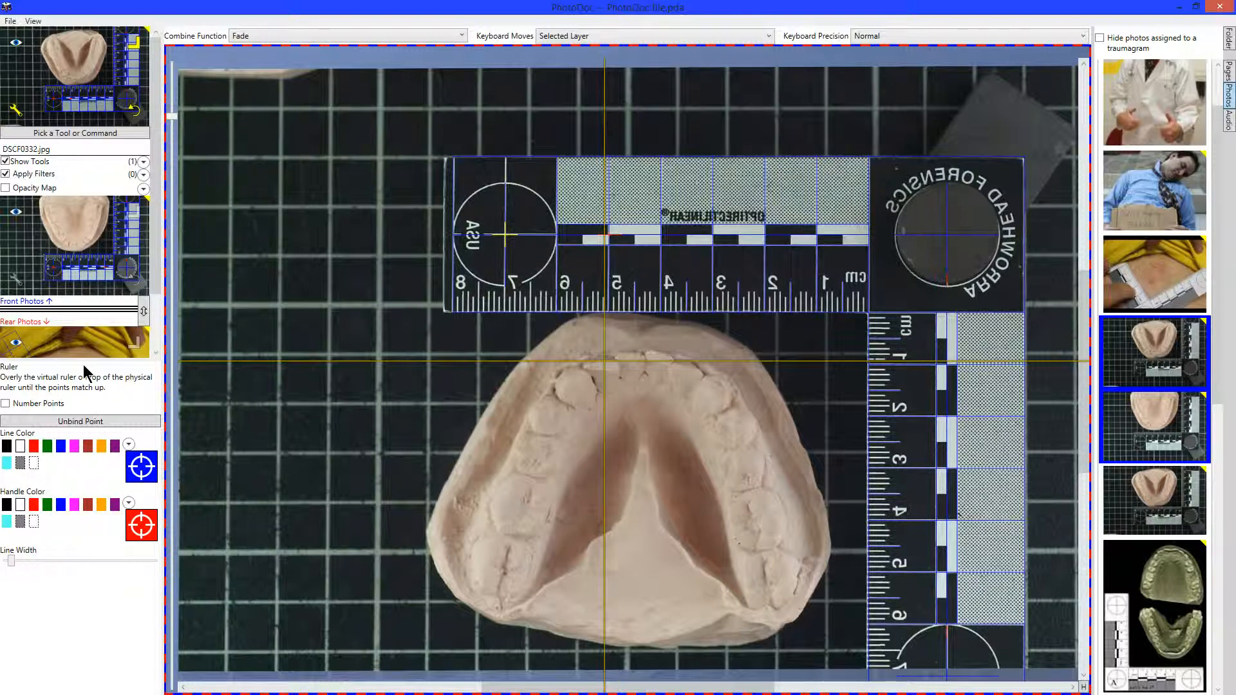
{"action": "left_click_drag", "start_coordinate": [82, 360], "coordinate": [86, 515]}
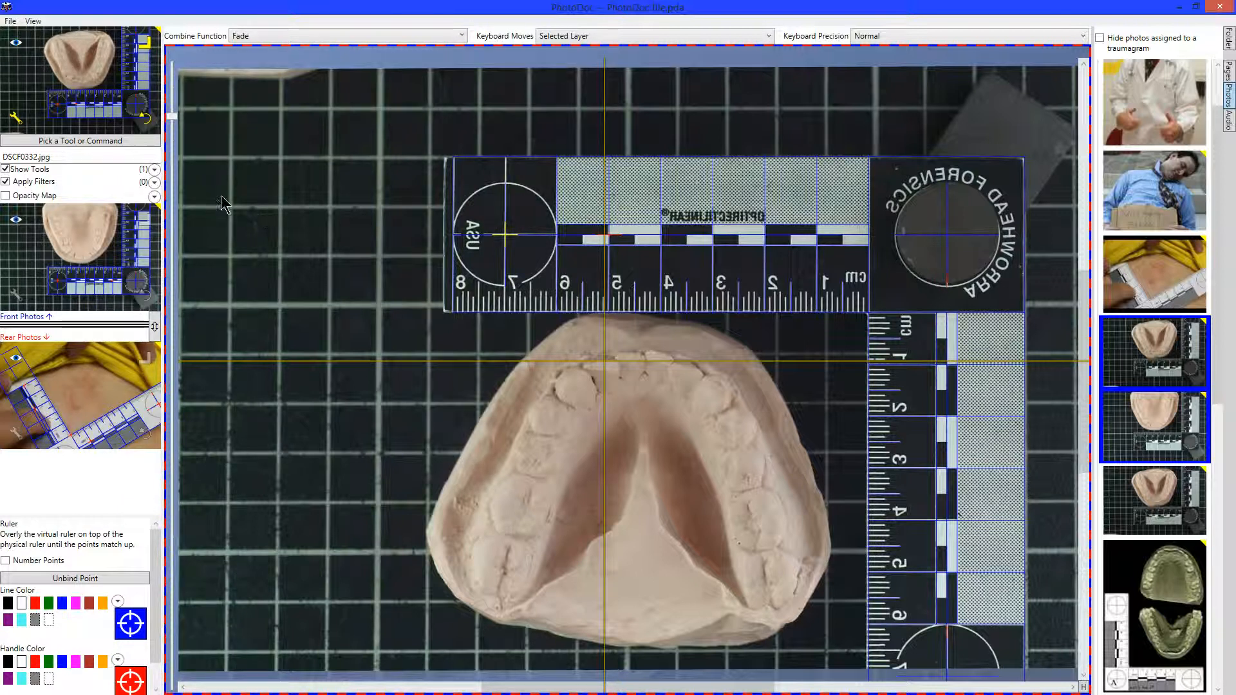
Step: Compare the mirrored and unmirrored V-shaped cast photo repeatedly, leave it mirrored, and deselect its ruler
{"action": "left_click", "coordinate": [145, 123]}
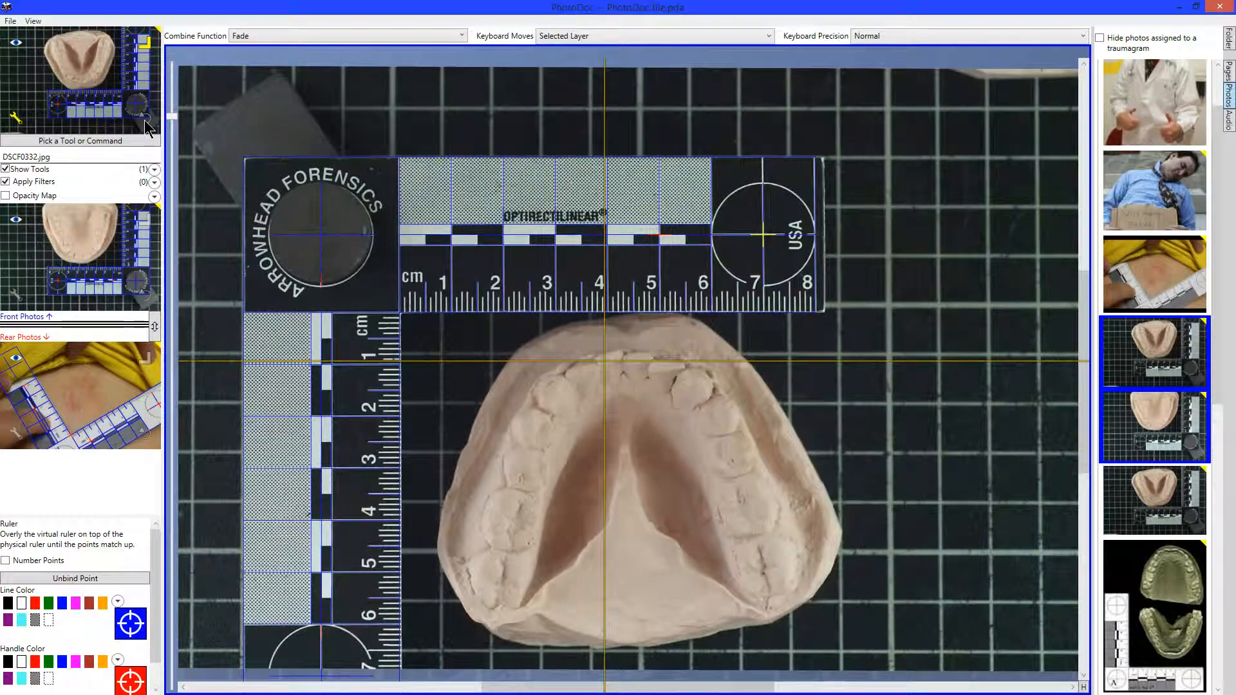
{"action": "left_click", "coordinate": [145, 124]}
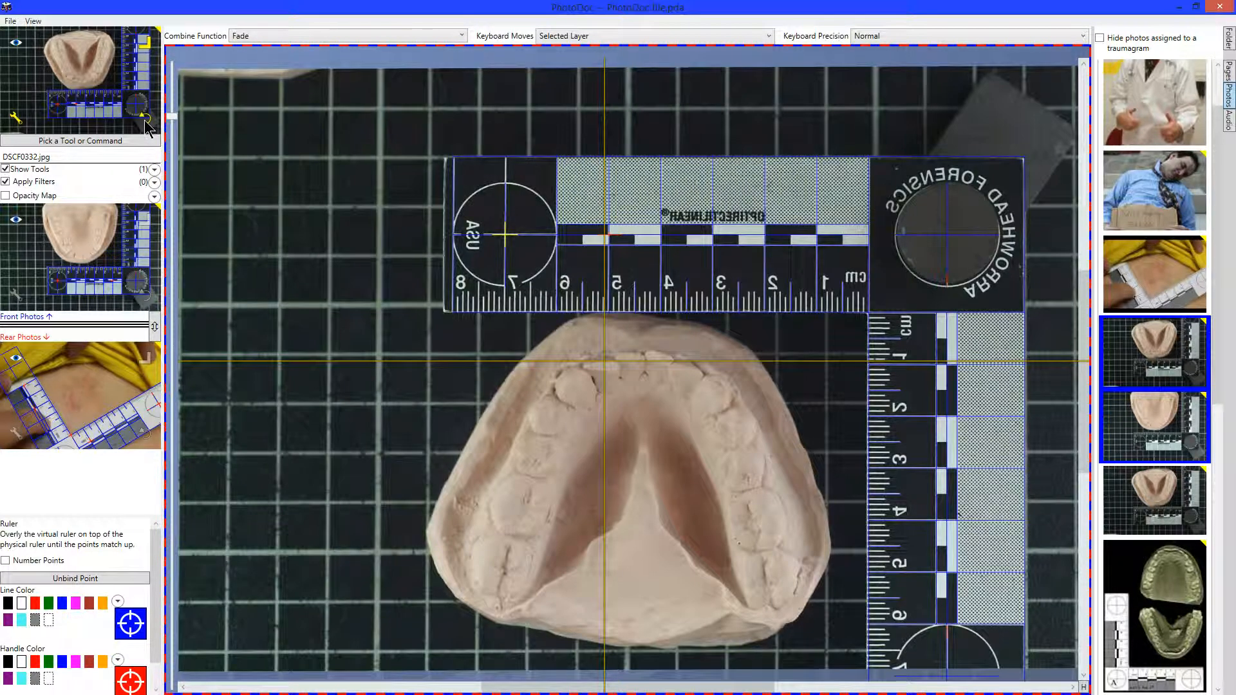
{"action": "left_click", "coordinate": [146, 123]}
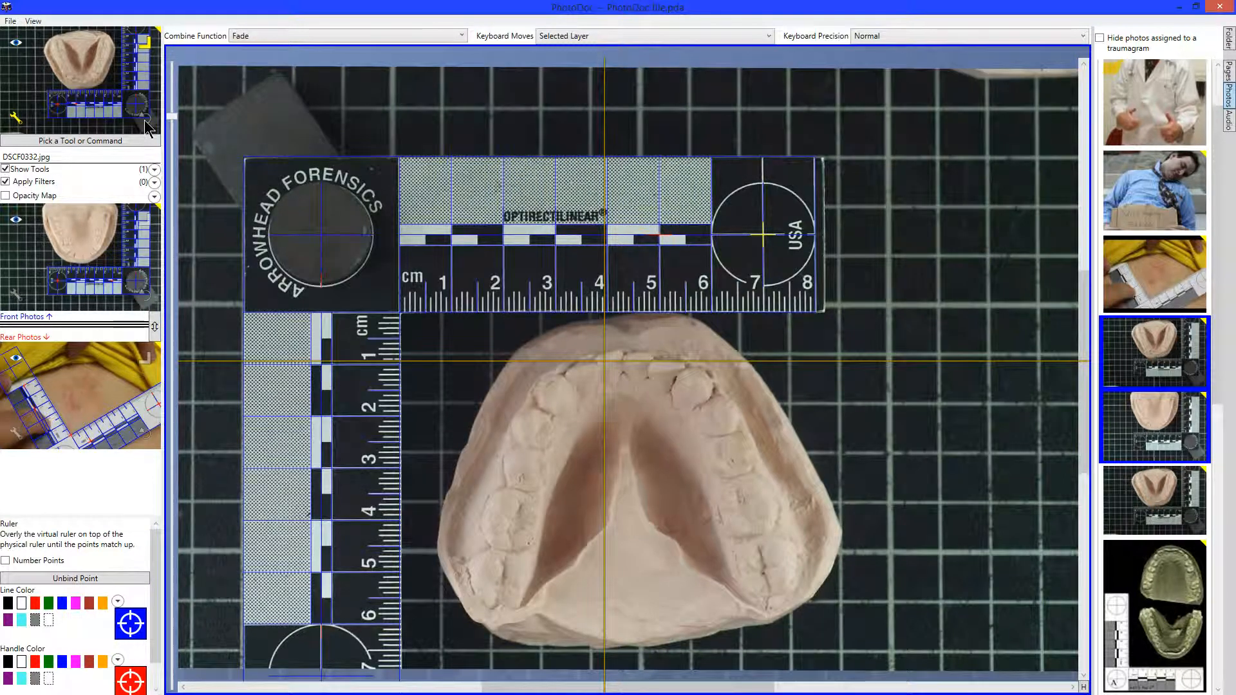
{"action": "left_click", "coordinate": [145, 123]}
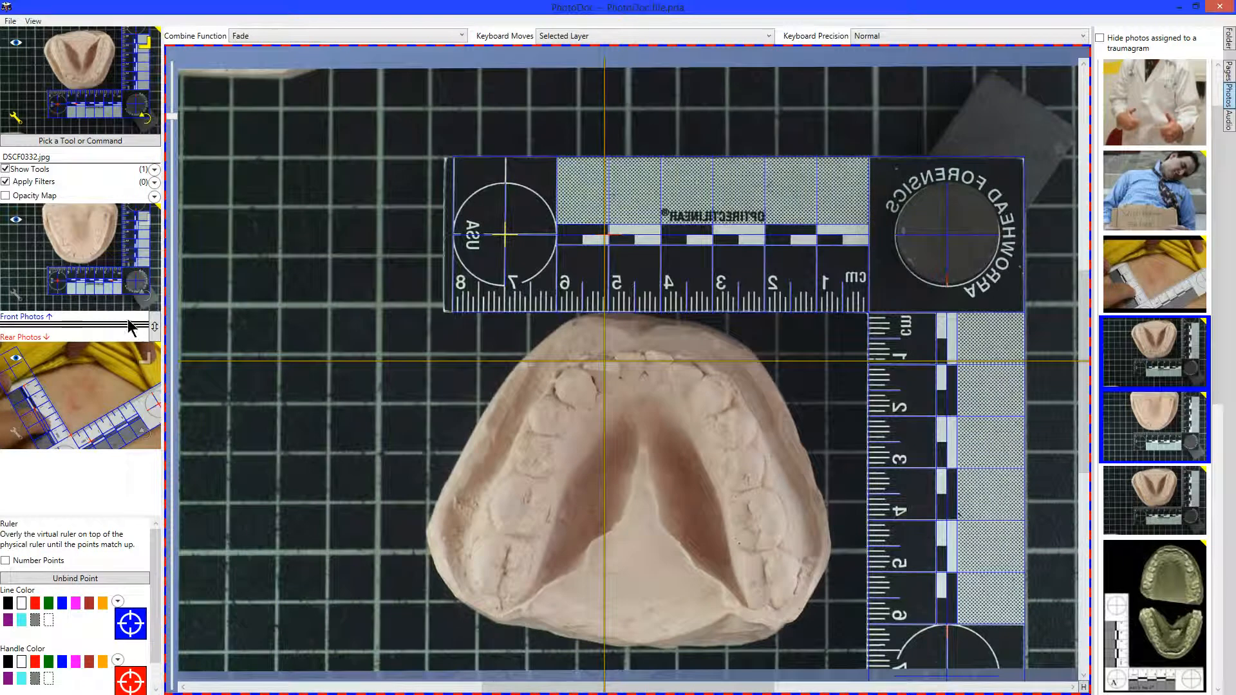
{"action": "left_click", "coordinate": [143, 431]}
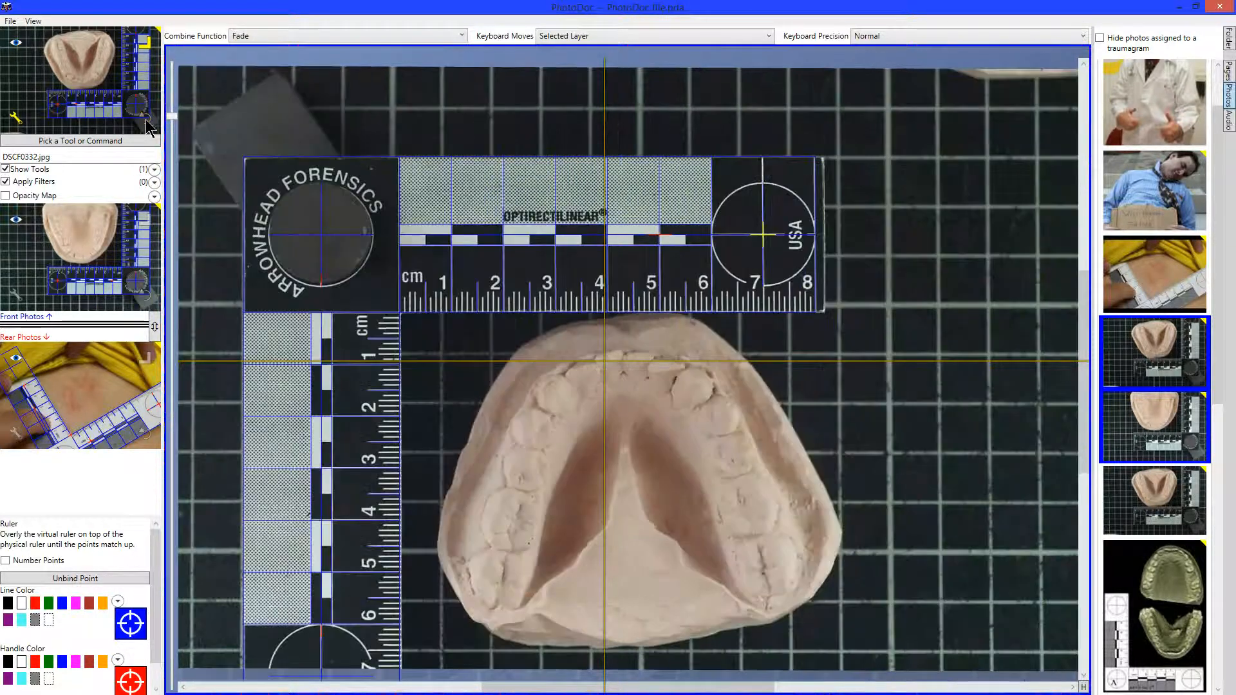
{"action": "left_click", "coordinate": [146, 119]}
{"action": "left_click", "coordinate": [145, 118]}
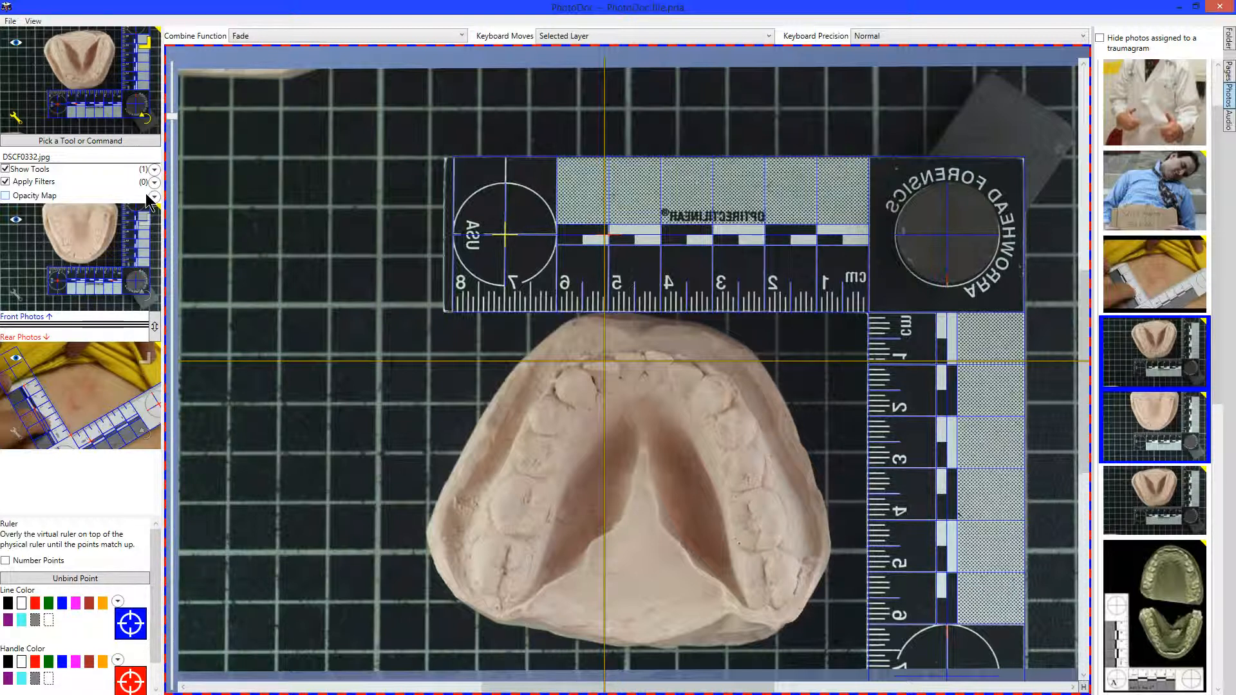
{"action": "left_click", "coordinate": [339, 470]}
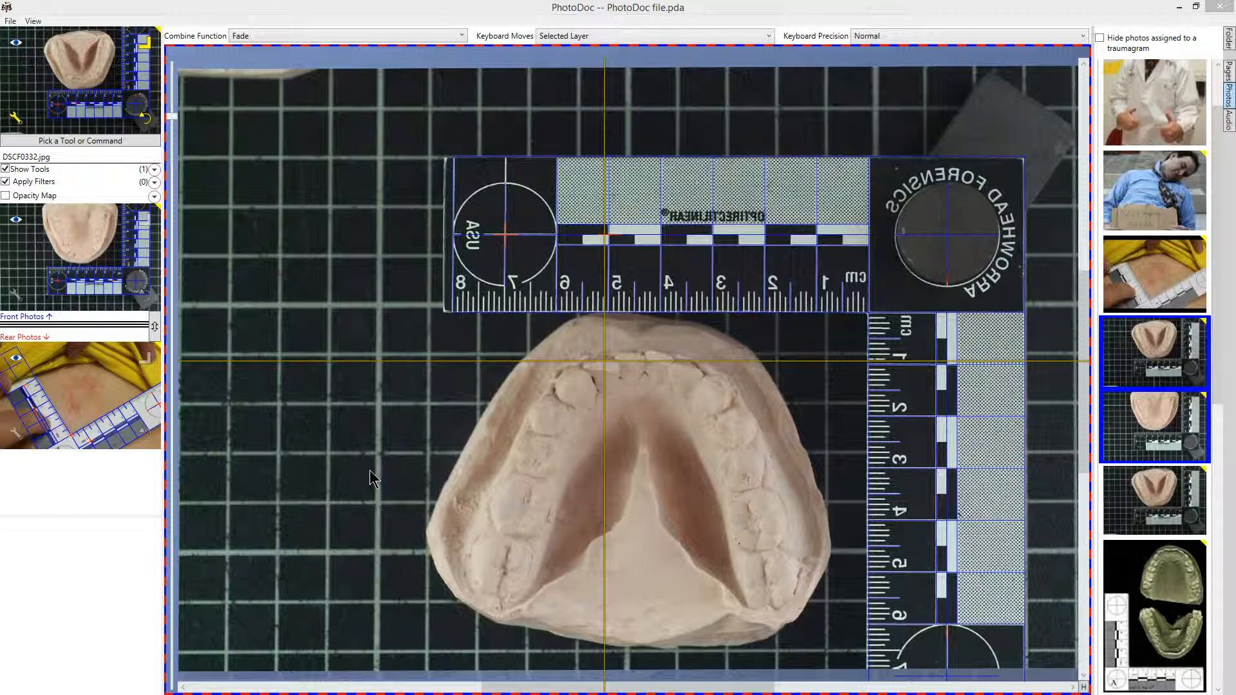
Step: Switch to the green dental cast overlay and swap its front and rear photos, then swap them back
{"action": "key", "text": "ctrl+Tab"}
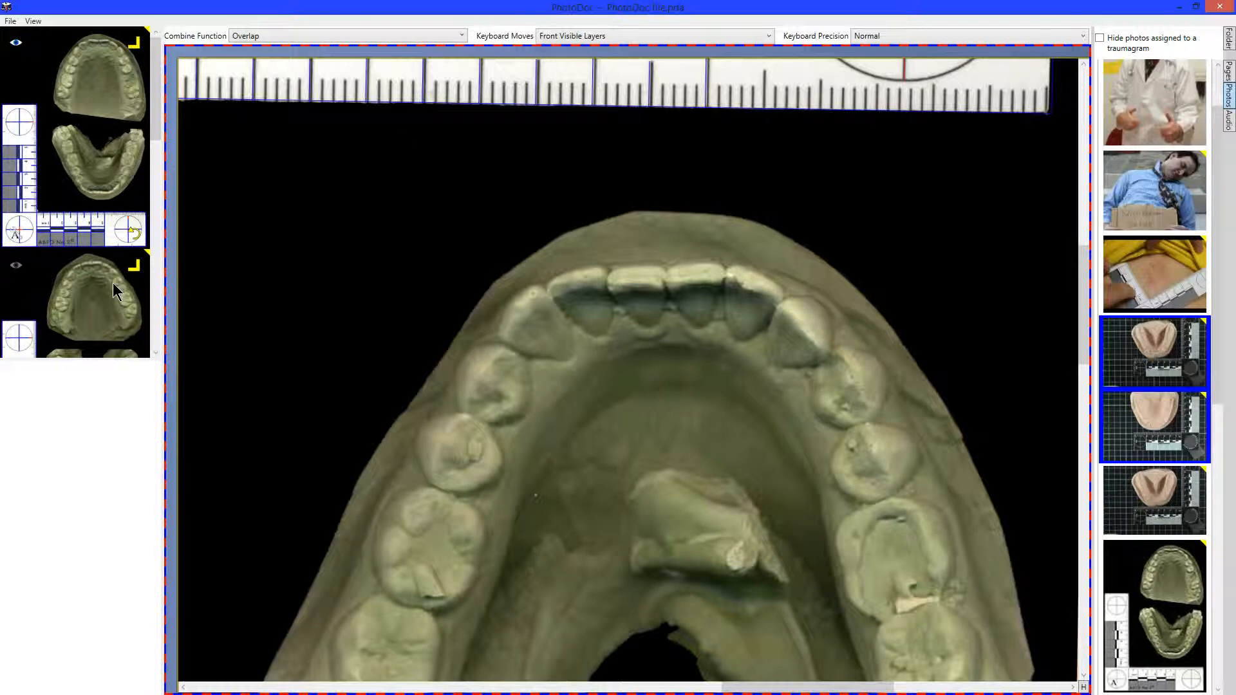
{"action": "key", "text": "Page_Down"}
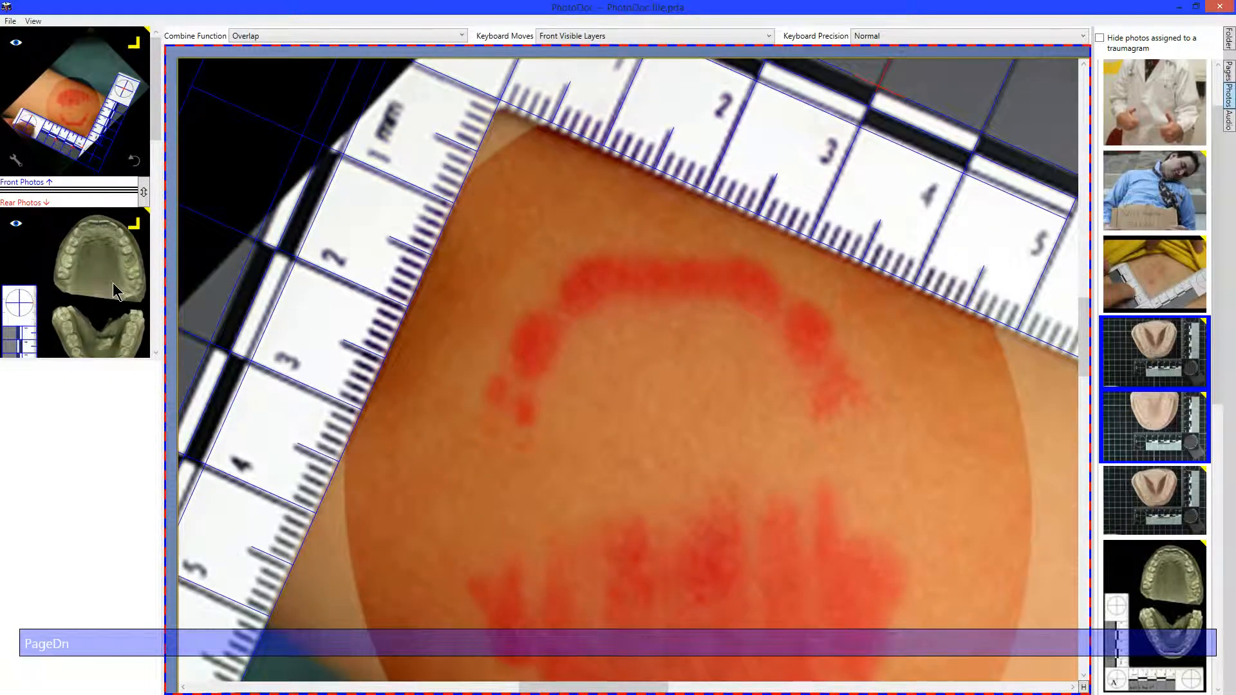
{"action": "key", "text": "Page_Down"}
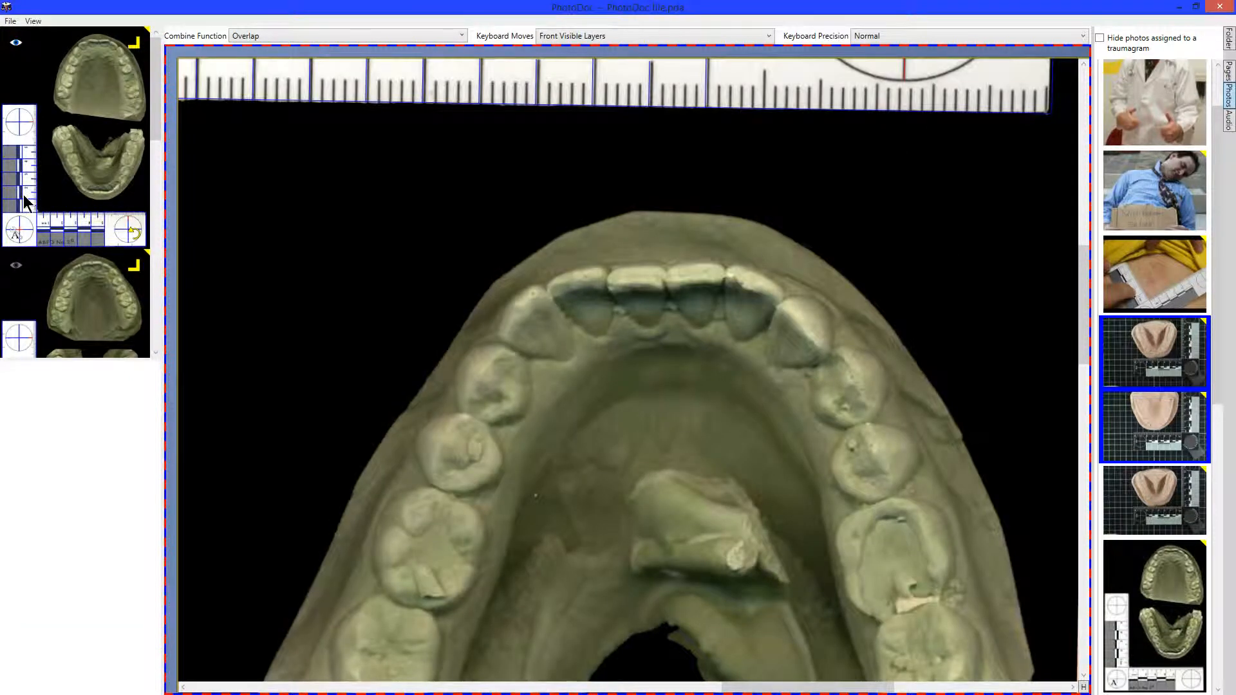
Step: Add the Hollow Volumes filter to the front green cast photo and check its outlines over the bitemark
{"action": "left_click", "coordinate": [18, 236]}
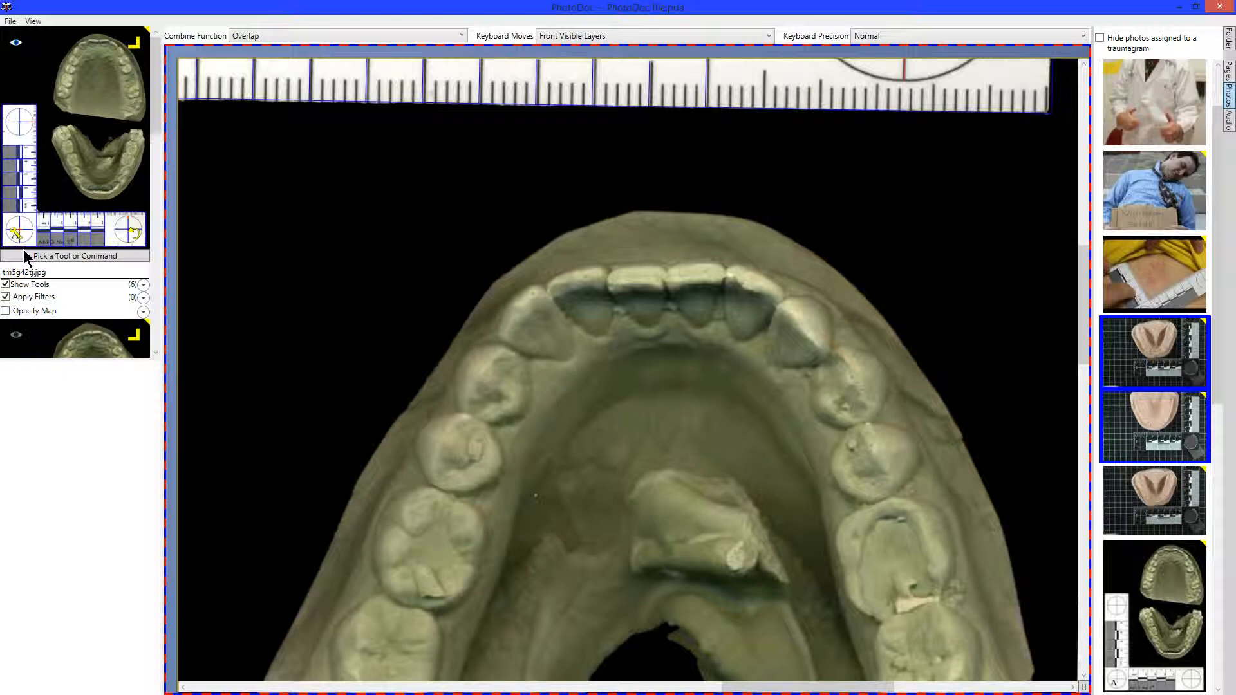
{"action": "left_click", "coordinate": [59, 254]}
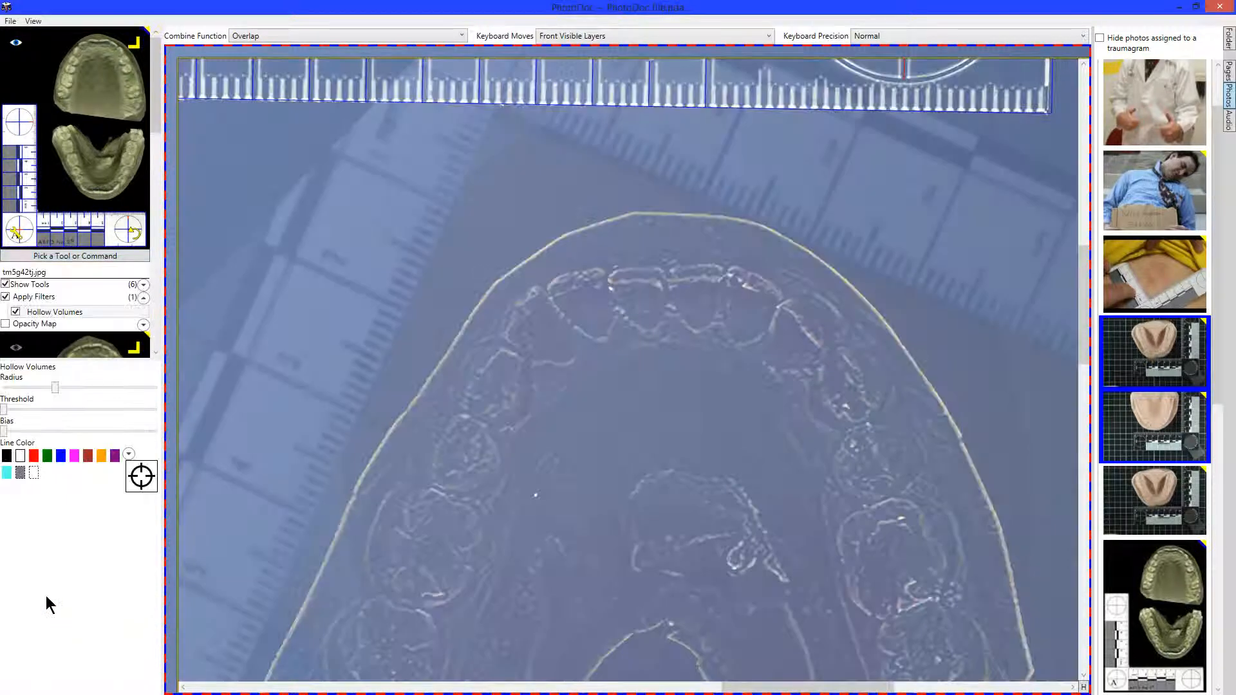
{"action": "left_click", "coordinate": [17, 238]}
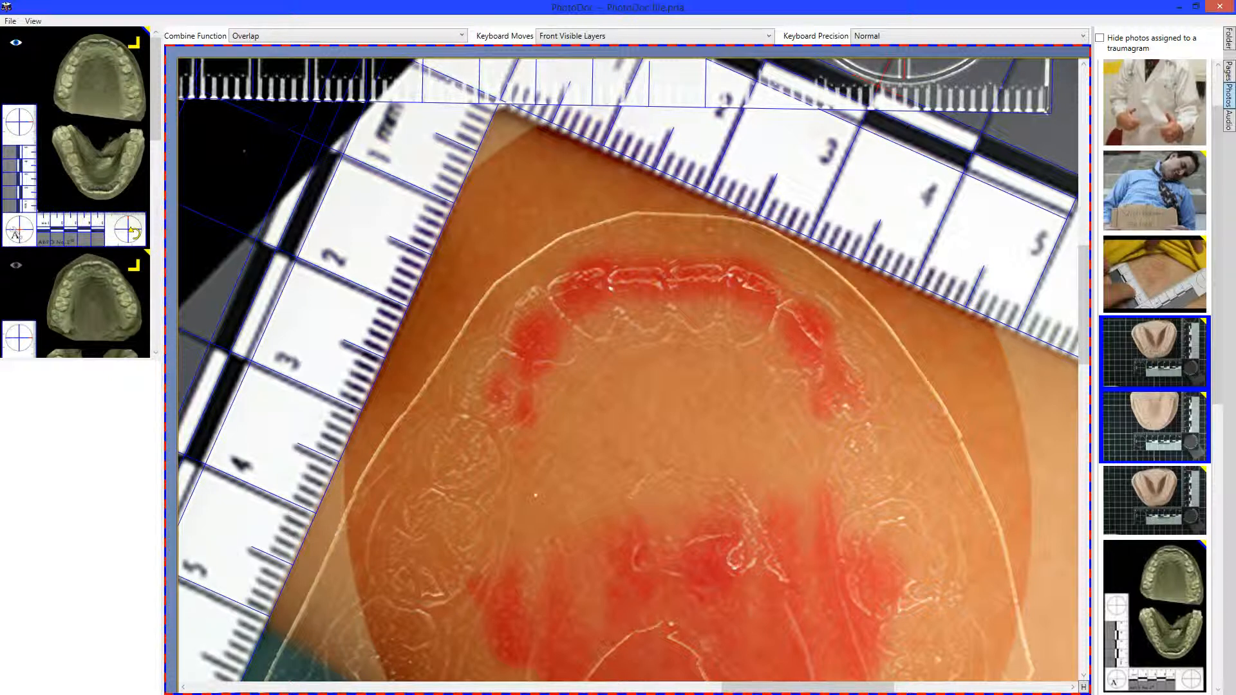
{"action": "left_click", "coordinate": [17, 241]}
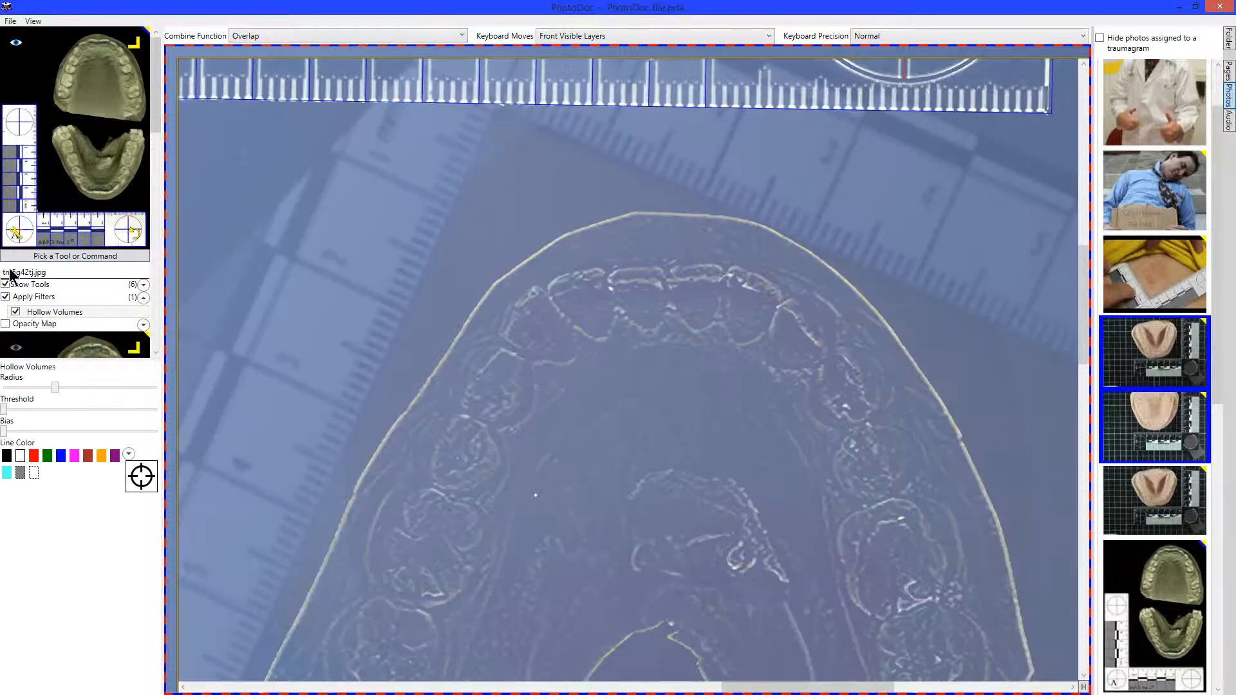
Step: Turn off the Hollow Volumes filter on the front green cast photo and trace the canine's biting edge with an eight-point path
{"action": "left_click", "coordinate": [15, 312]}
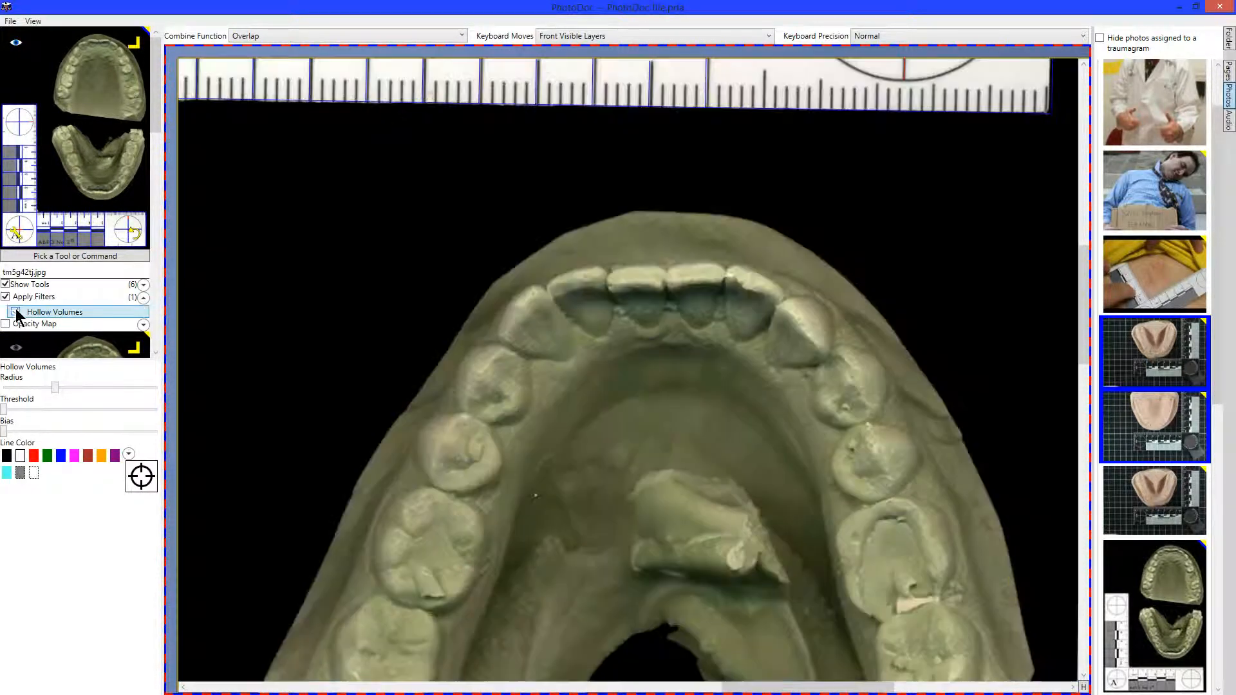
{"action": "left_click", "coordinate": [143, 298]}
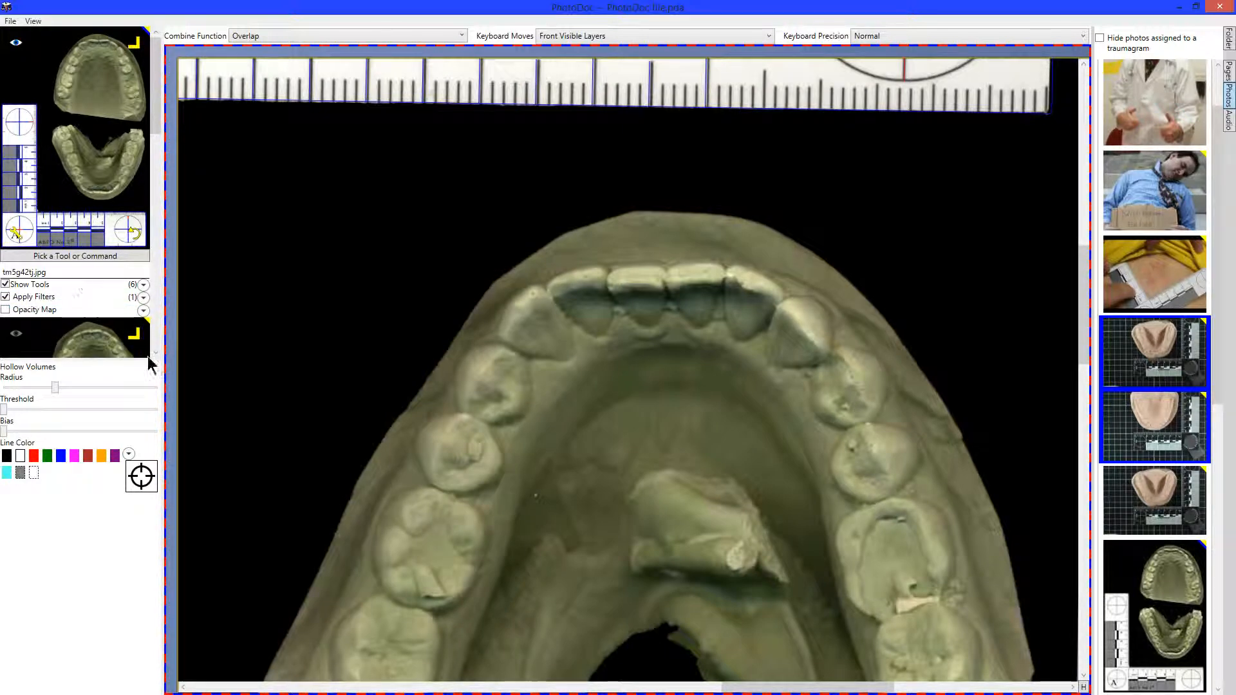
{"action": "left_click", "coordinate": [67, 256]}
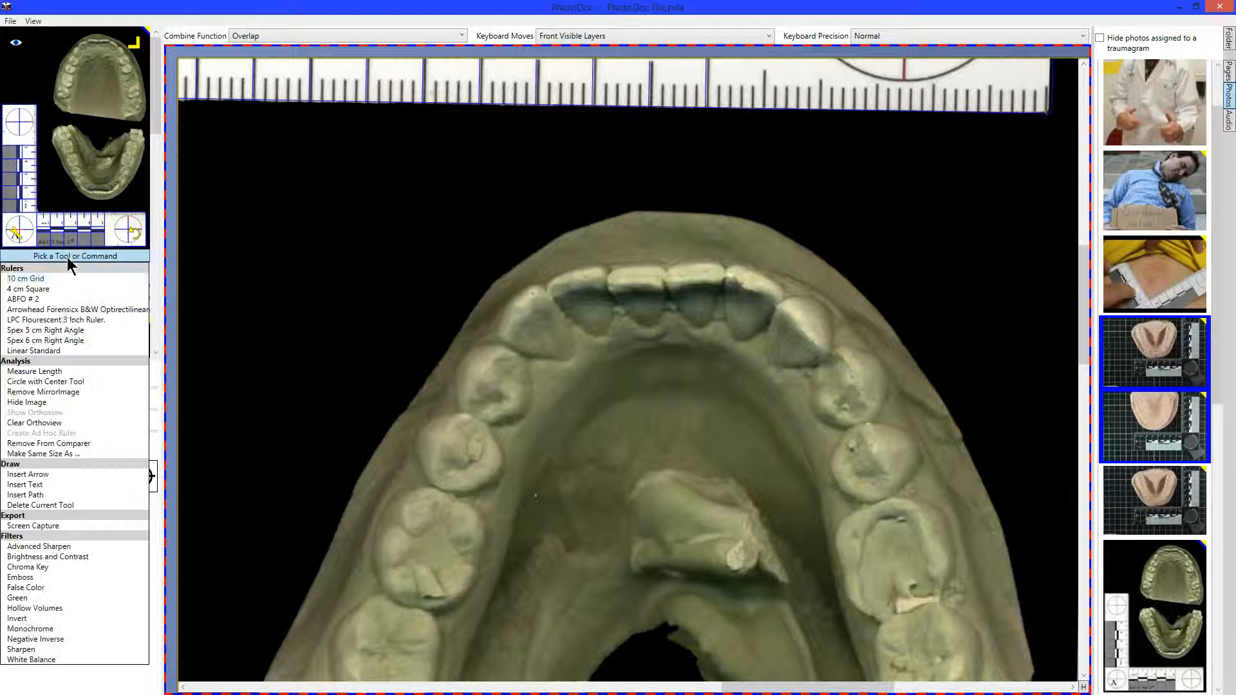
{"action": "left_click", "coordinate": [32, 495]}
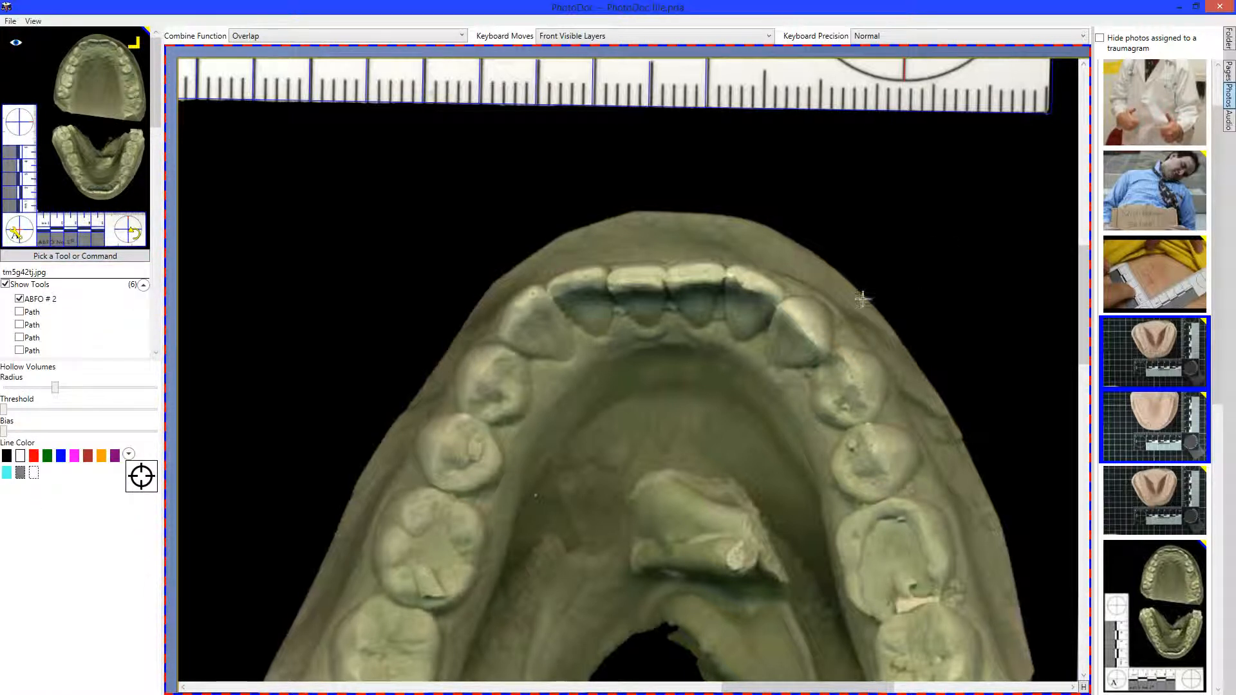
{"action": "left_click", "coordinate": [792, 299]}
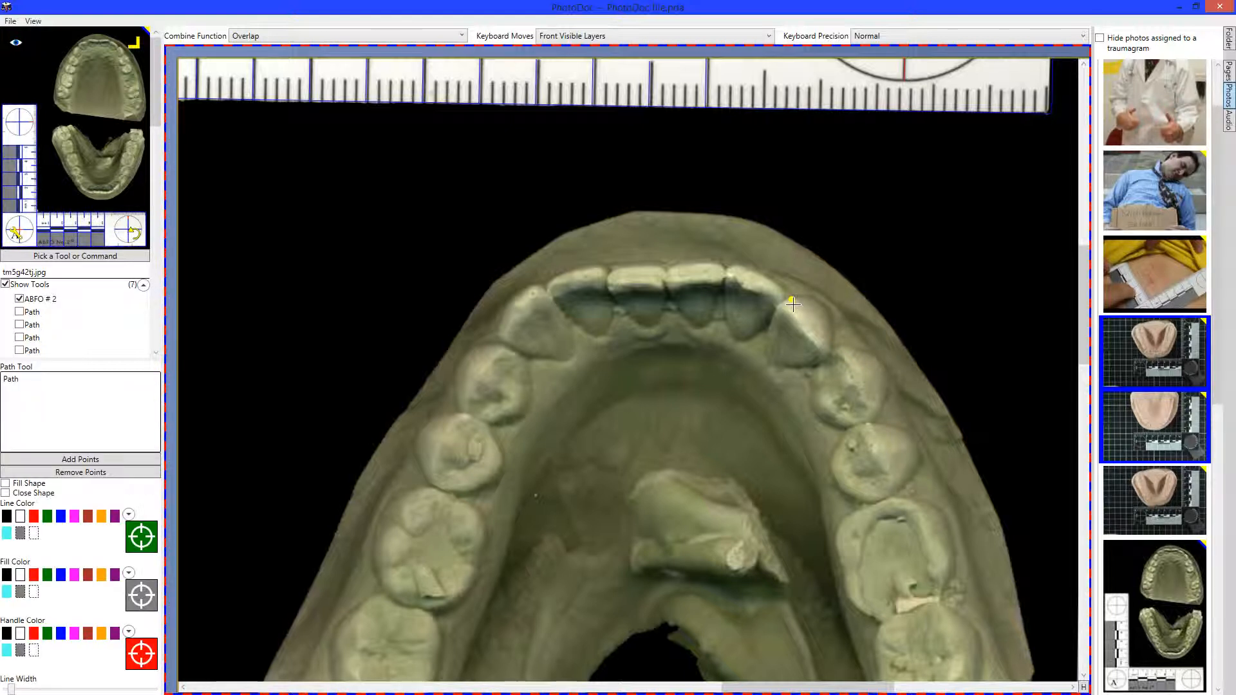
{"action": "left_click", "coordinate": [804, 315]}
{"action": "left_click", "coordinate": [816, 335]}
{"action": "left_click", "coordinate": [826, 341]}
{"action": "left_click", "coordinate": [816, 351]}
{"action": "left_click", "coordinate": [799, 340]}
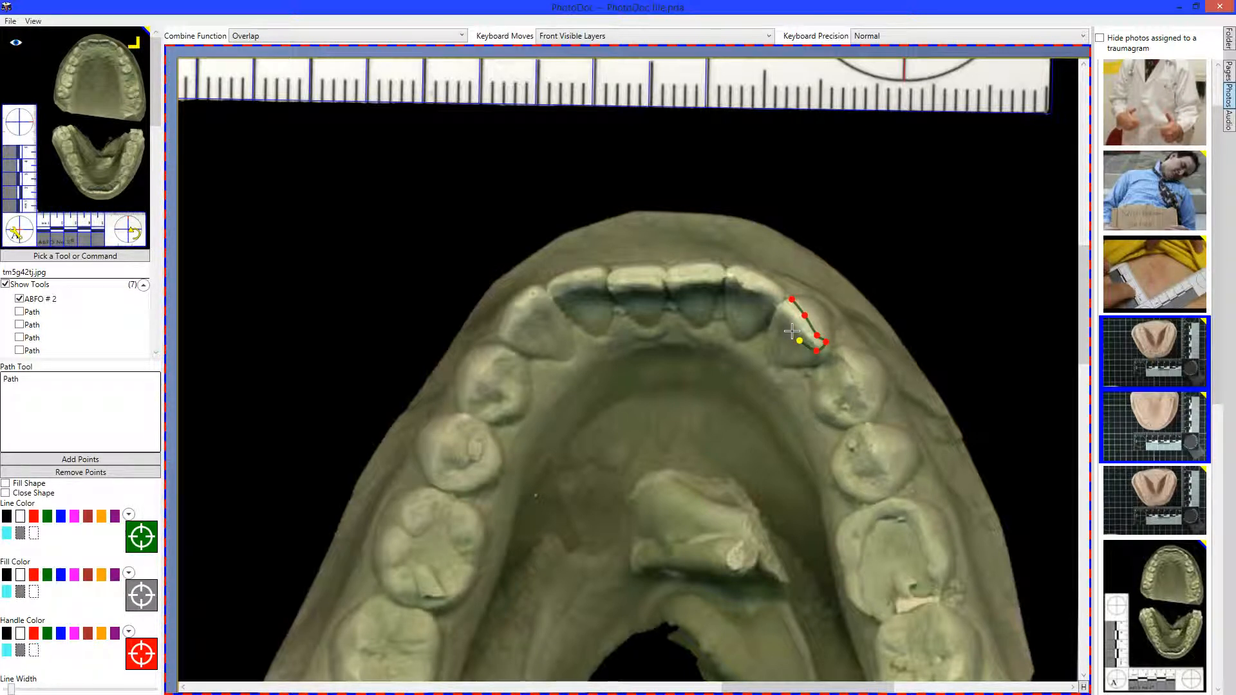
{"action": "left_click", "coordinate": [792, 331]}
{"action": "left_click", "coordinate": [779, 316]}
Step: Close the canine outline into a shape, set its fill color to magenta, and finish adding points
{"action": "left_click", "coordinate": [8, 493]}
{"action": "left_click", "coordinate": [76, 574]}
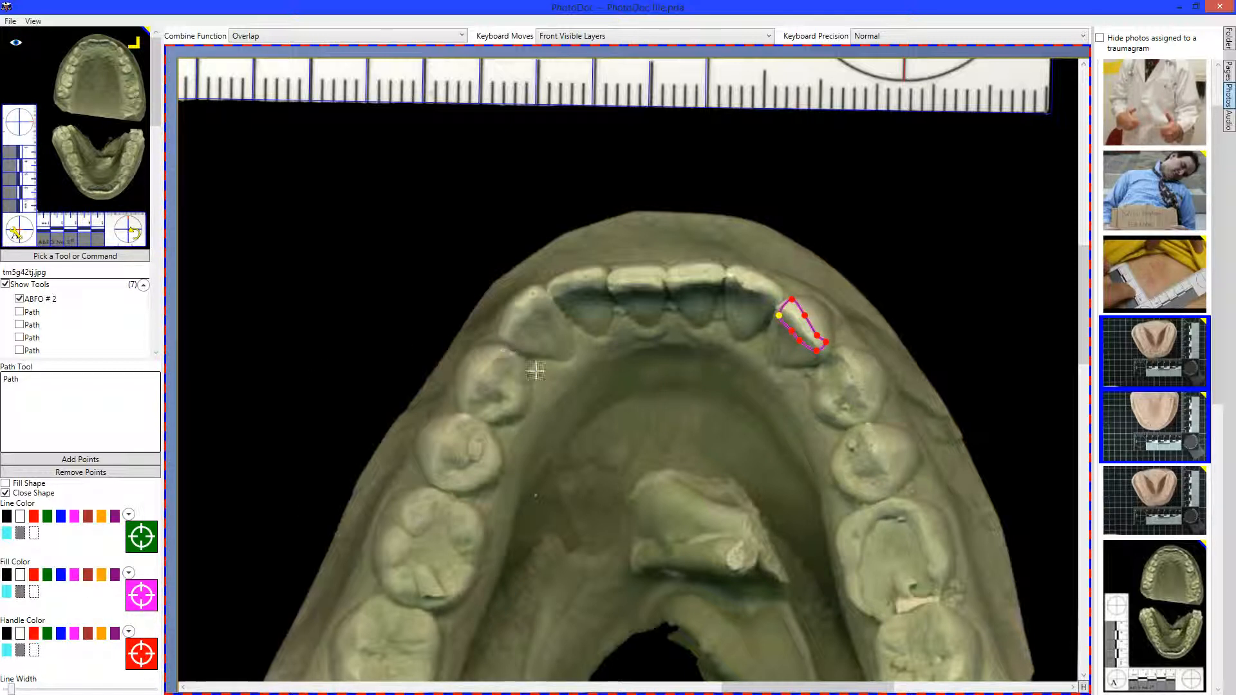
{"action": "key", "text": "Escape"}
Step: Hide the cast image so only its tools remain, and view the canine outline over the bitemark
{"action": "left_click", "coordinate": [71, 257]}
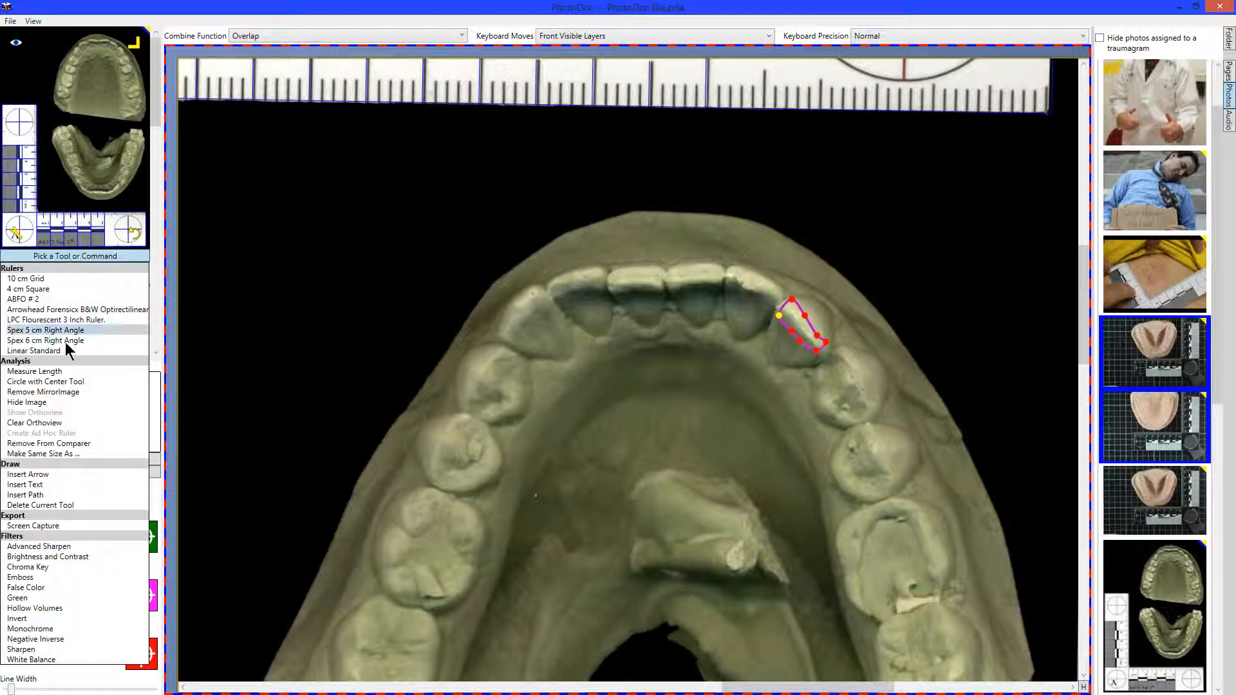
{"action": "left_click", "coordinate": [40, 402]}
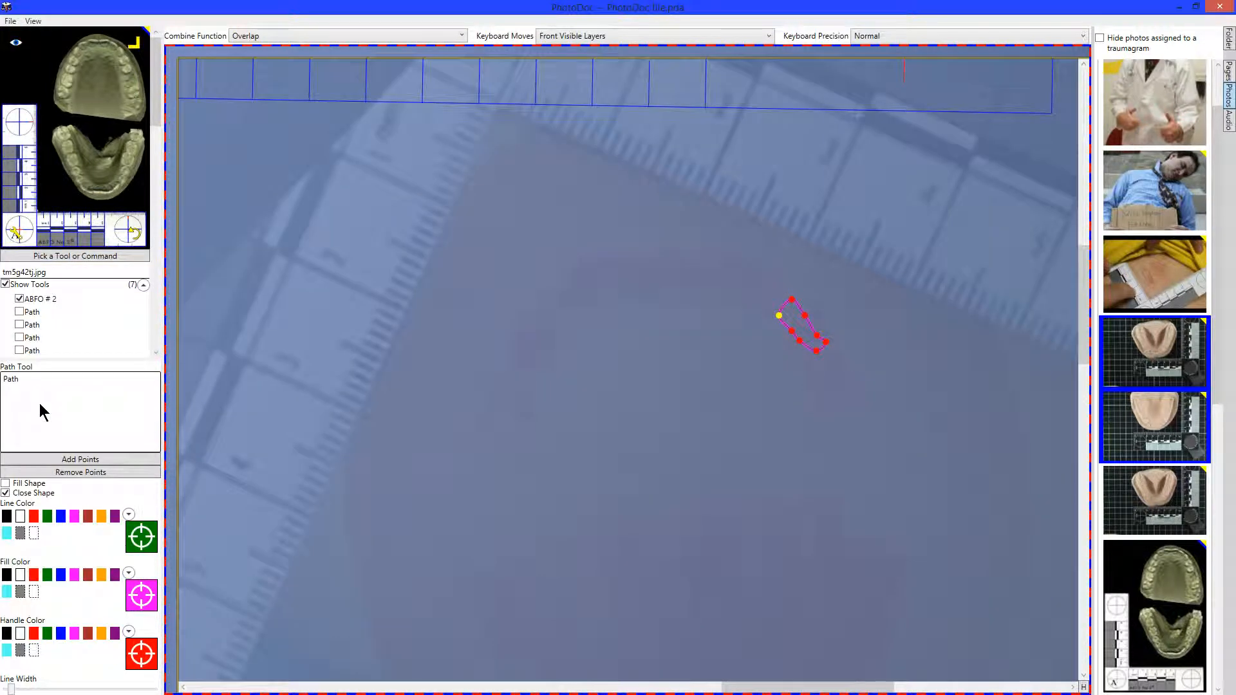
{"action": "left_click", "coordinate": [15, 238]}
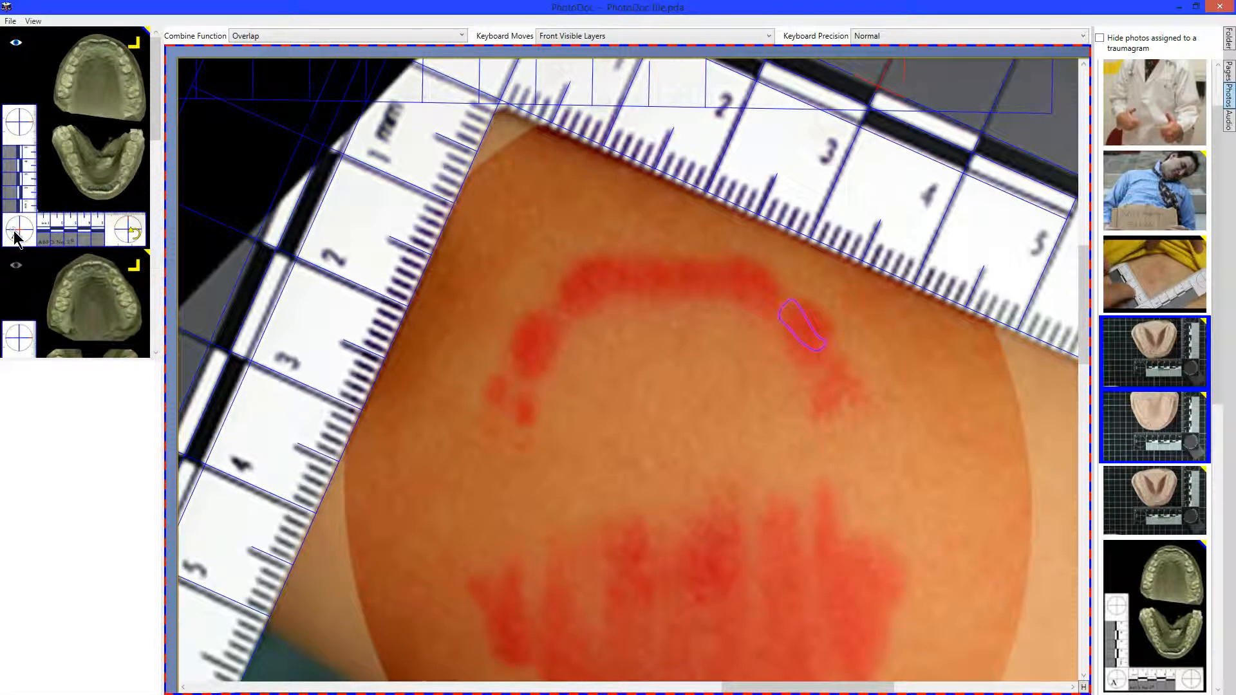
Step: Reselect the cast labelled A and show the remaining tooth outline paths in its tool list
{"action": "left_click", "coordinate": [14, 238]}
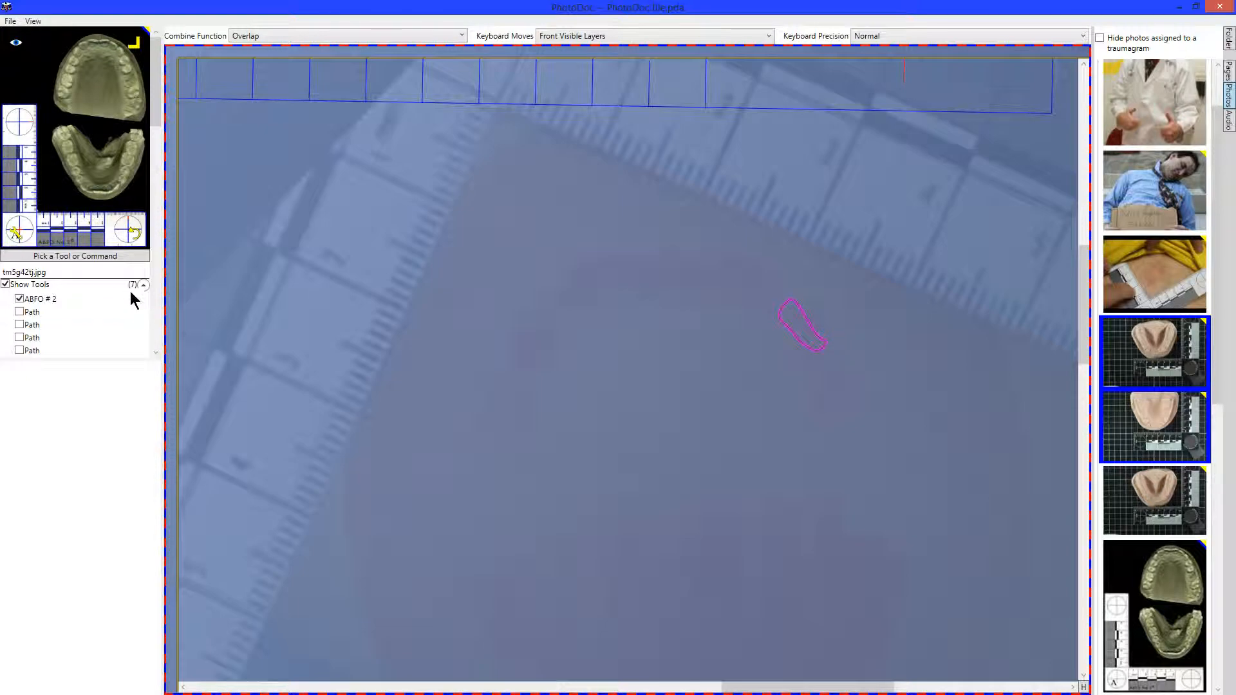
{"action": "left_click", "coordinate": [20, 312]}
{"action": "left_click", "coordinate": [24, 325]}
{"action": "left_click", "coordinate": [19, 324]}
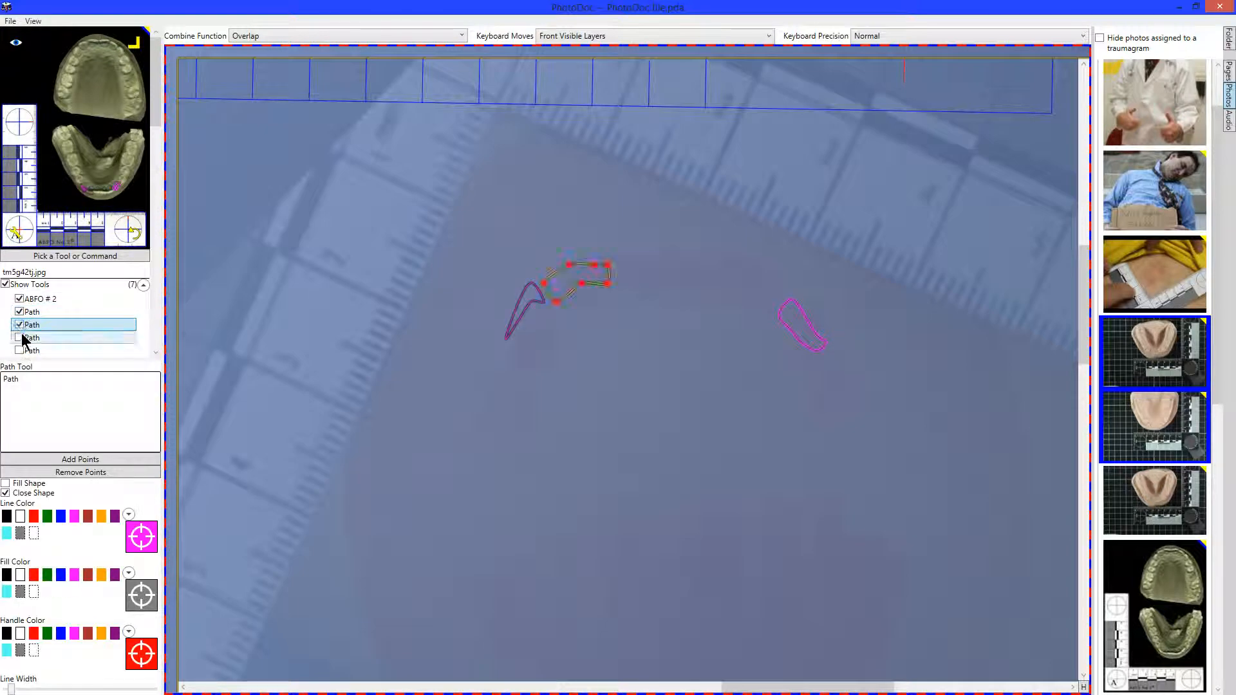
{"action": "left_click", "coordinate": [20, 337]}
{"action": "left_click", "coordinate": [20, 350]}
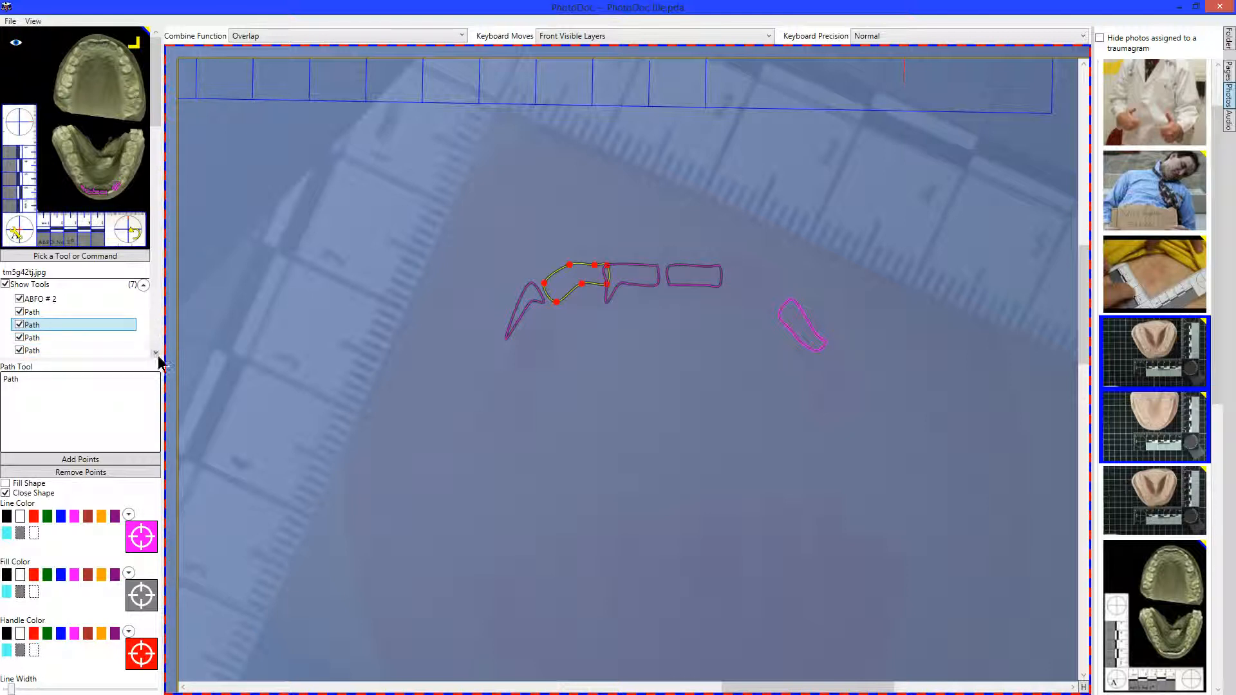
{"action": "scroll", "coordinate": [152, 349], "scroll_direction": "down", "scroll_amount": 2}
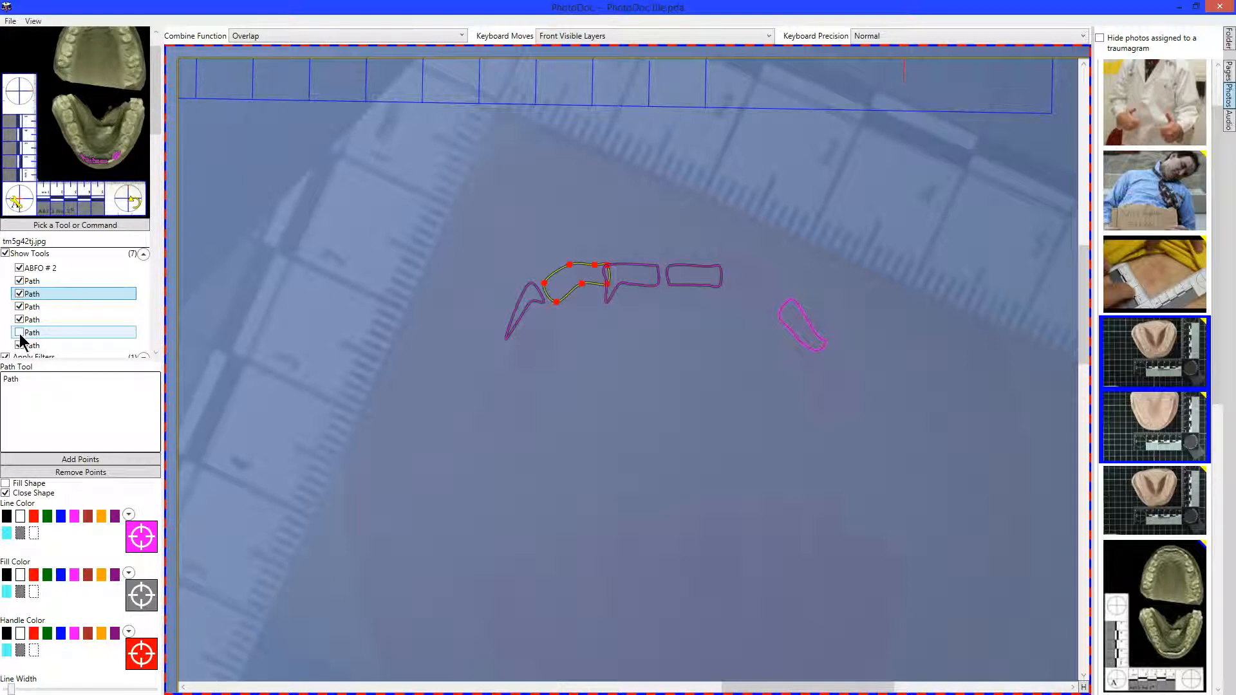
{"action": "left_click", "coordinate": [20, 333]}
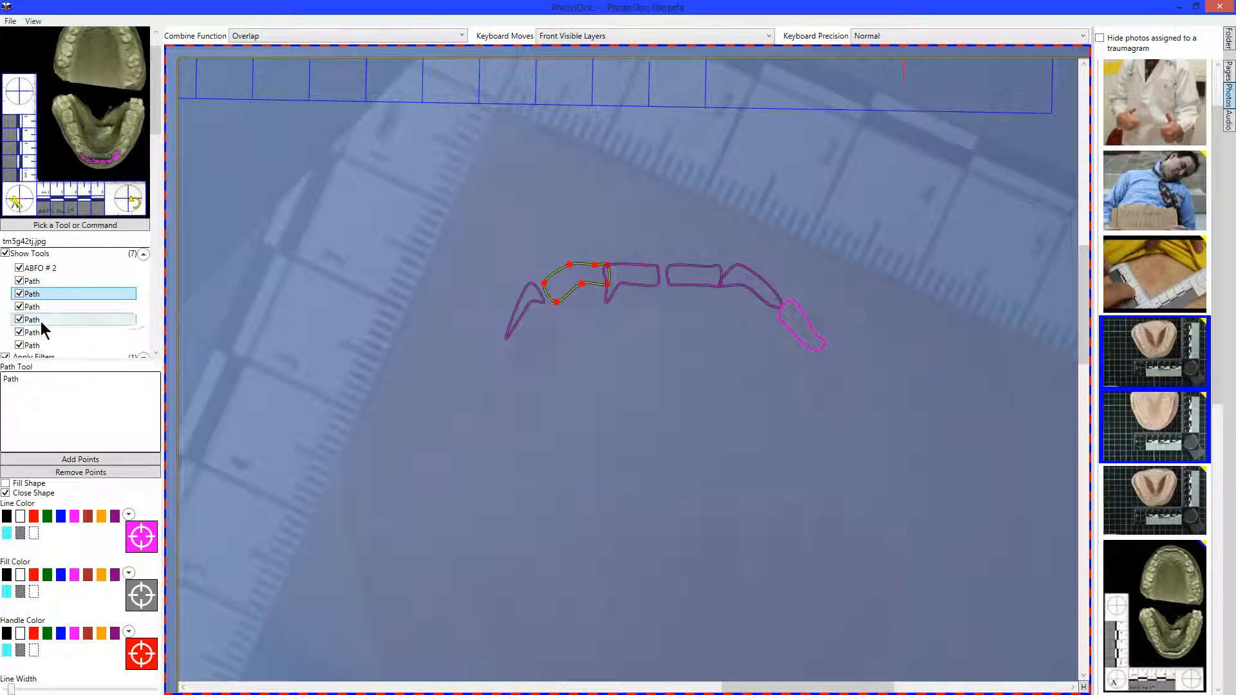
Step: Fill the second tooth outline and try the brown, green and magenta fill colors
{"action": "left_click", "coordinate": [6, 483]}
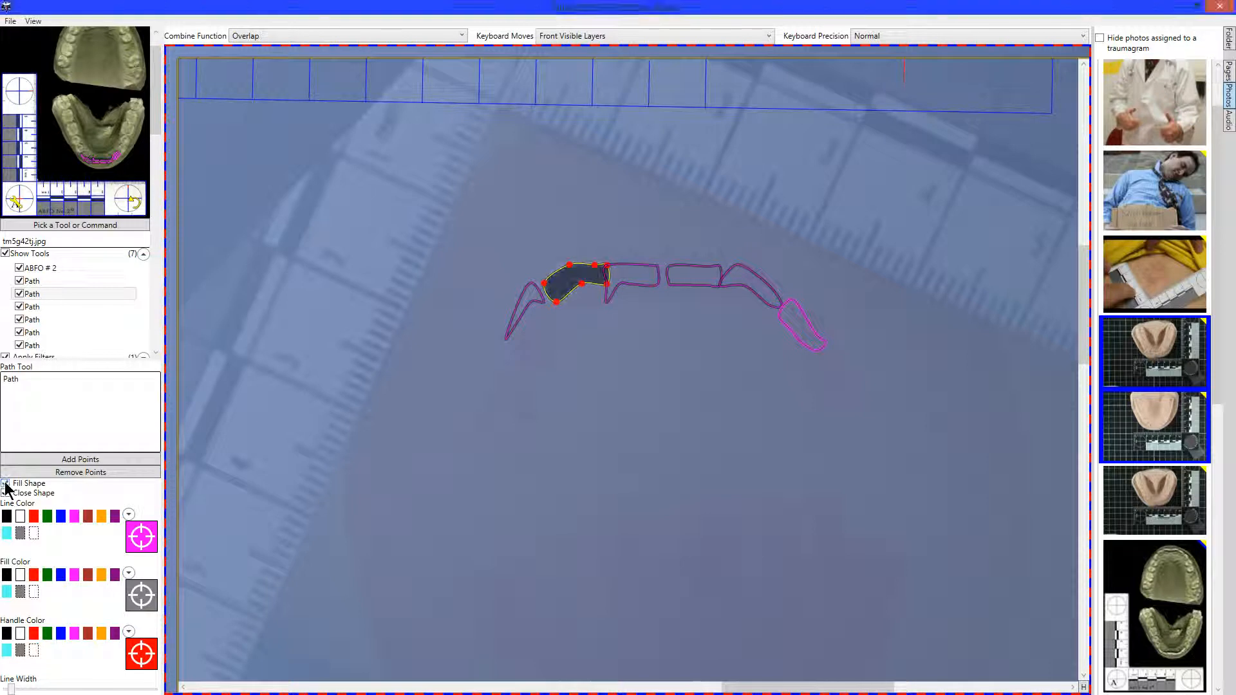
{"action": "left_click", "coordinate": [87, 574]}
{"action": "left_click", "coordinate": [51, 575]}
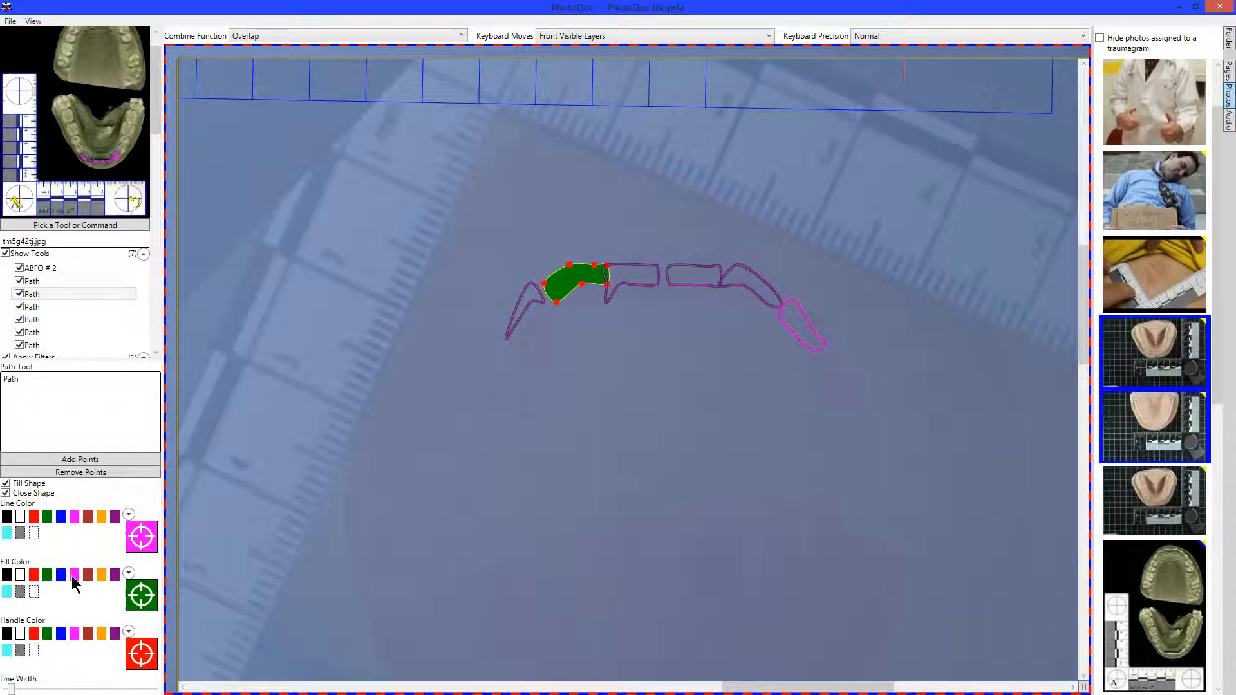
{"action": "left_click", "coordinate": [74, 574]}
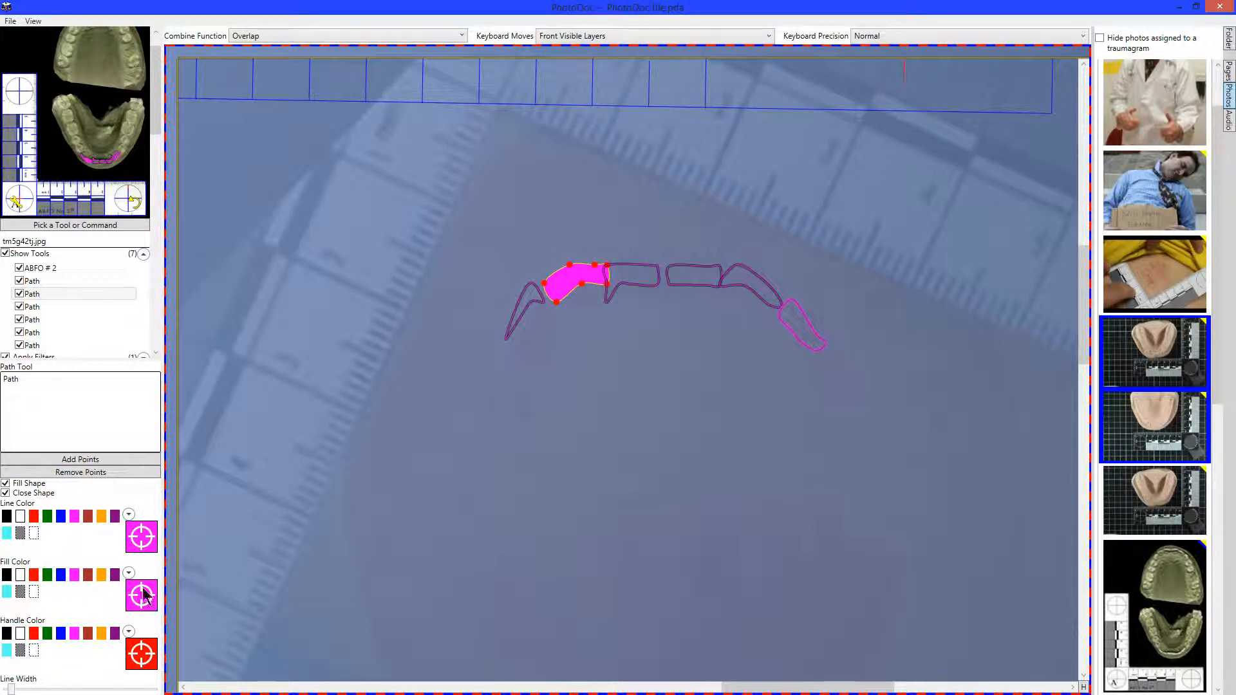
Step: Mix a custom fill color for the second tooth outline with the RGB sliders and sample colors from the screen
{"action": "left_click", "coordinate": [129, 573]}
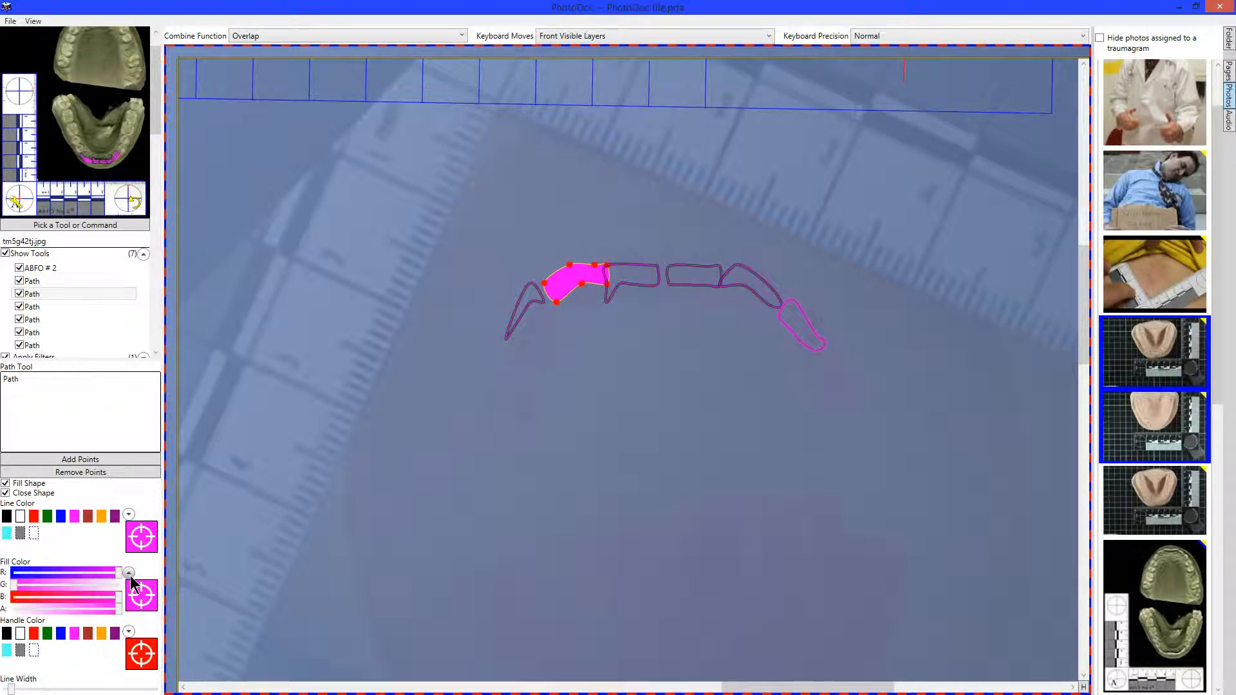
{"action": "left_click_drag", "start_coordinate": [16, 588], "coordinate": [55, 572]}
{"action": "left_click", "coordinate": [48, 593]}
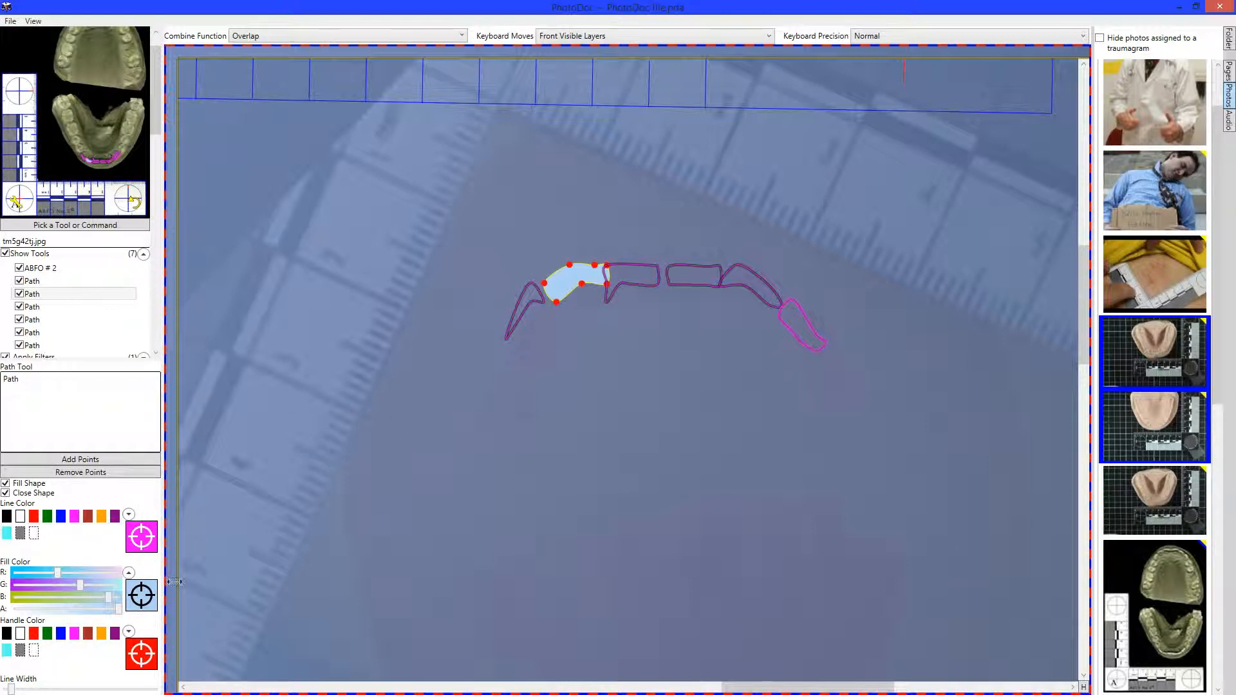
{"action": "left_click_drag", "start_coordinate": [149, 602], "coordinate": [1081, 540]}
{"action": "left_click_drag", "start_coordinate": [1104, 501], "coordinate": [1113, 501]}
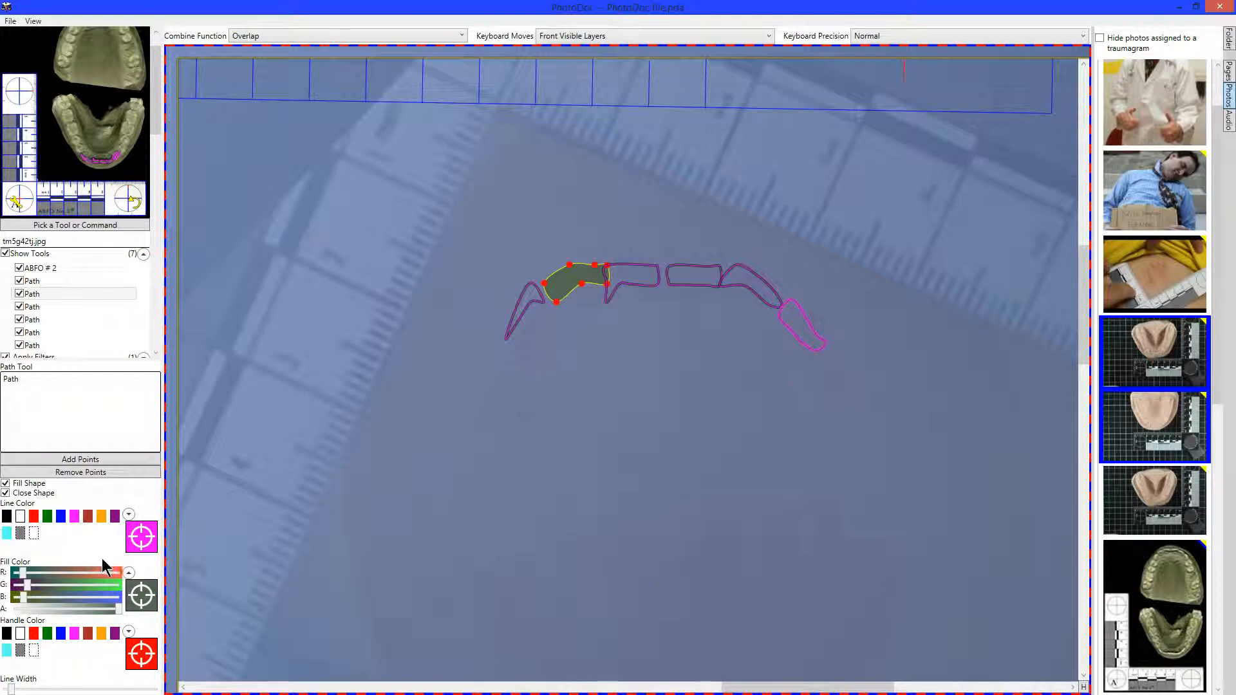
Step: Reset the second tooth outline's fill color to gray and turn off its fill
{"action": "left_click", "coordinate": [129, 573]}
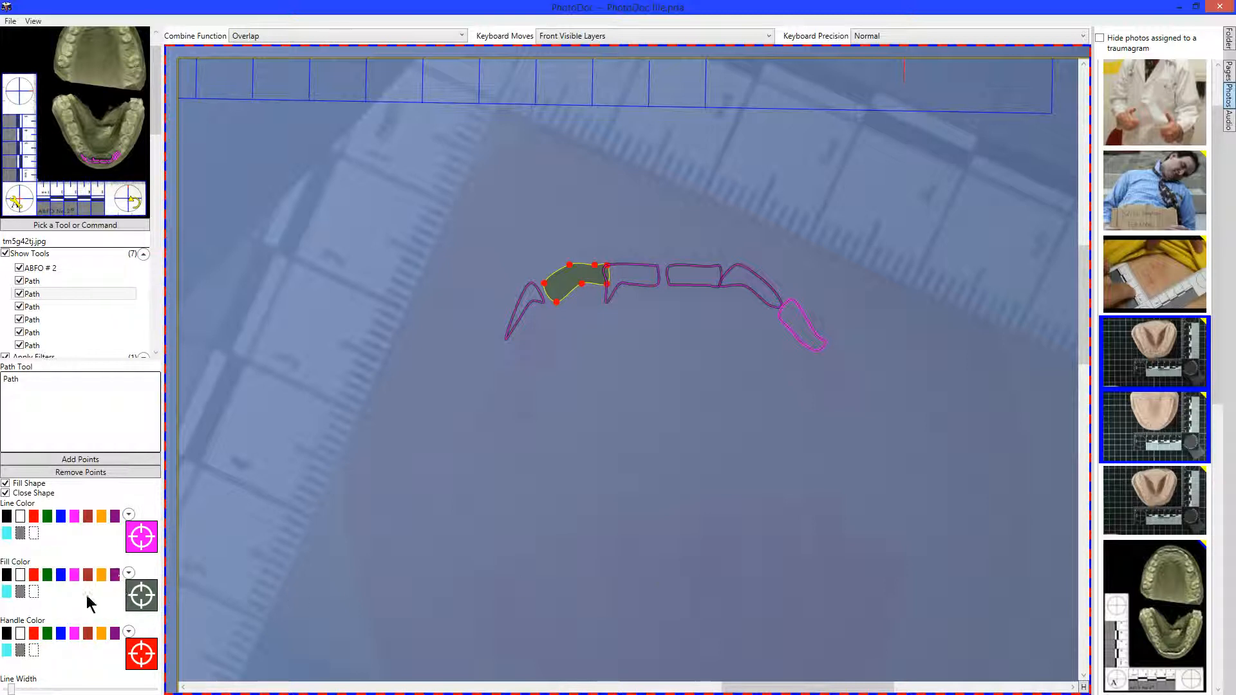
{"action": "left_click", "coordinate": [20, 592]}
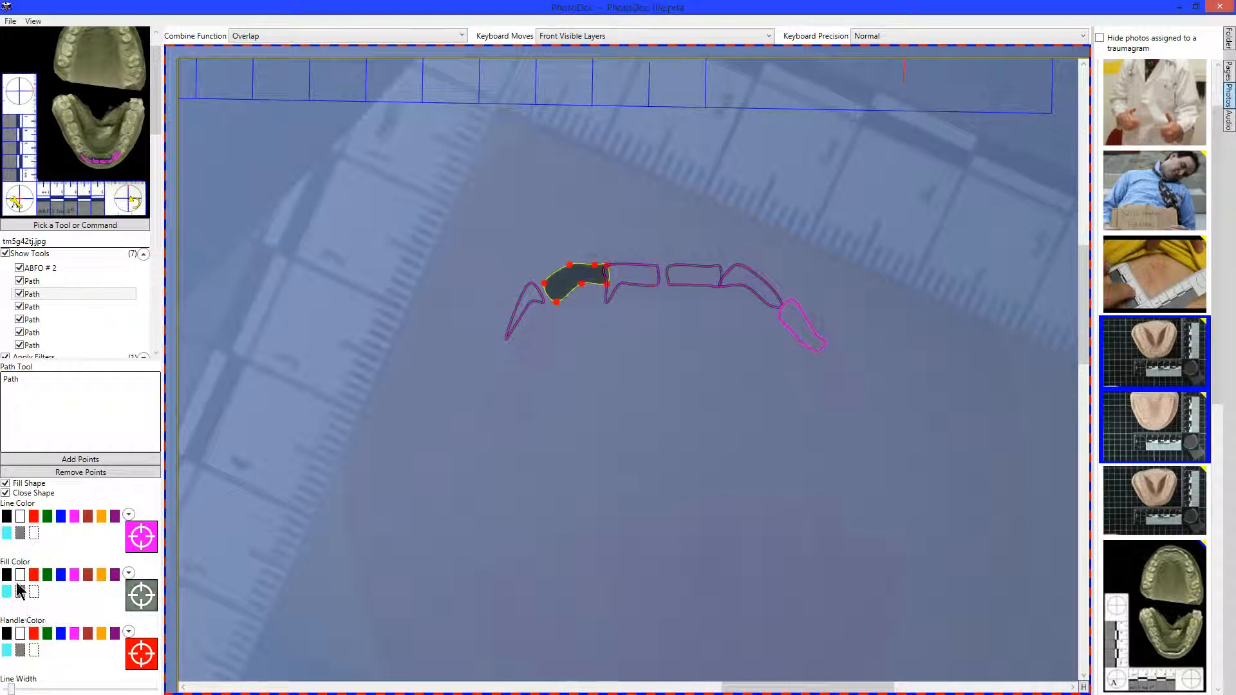
{"action": "left_click", "coordinate": [6, 484]}
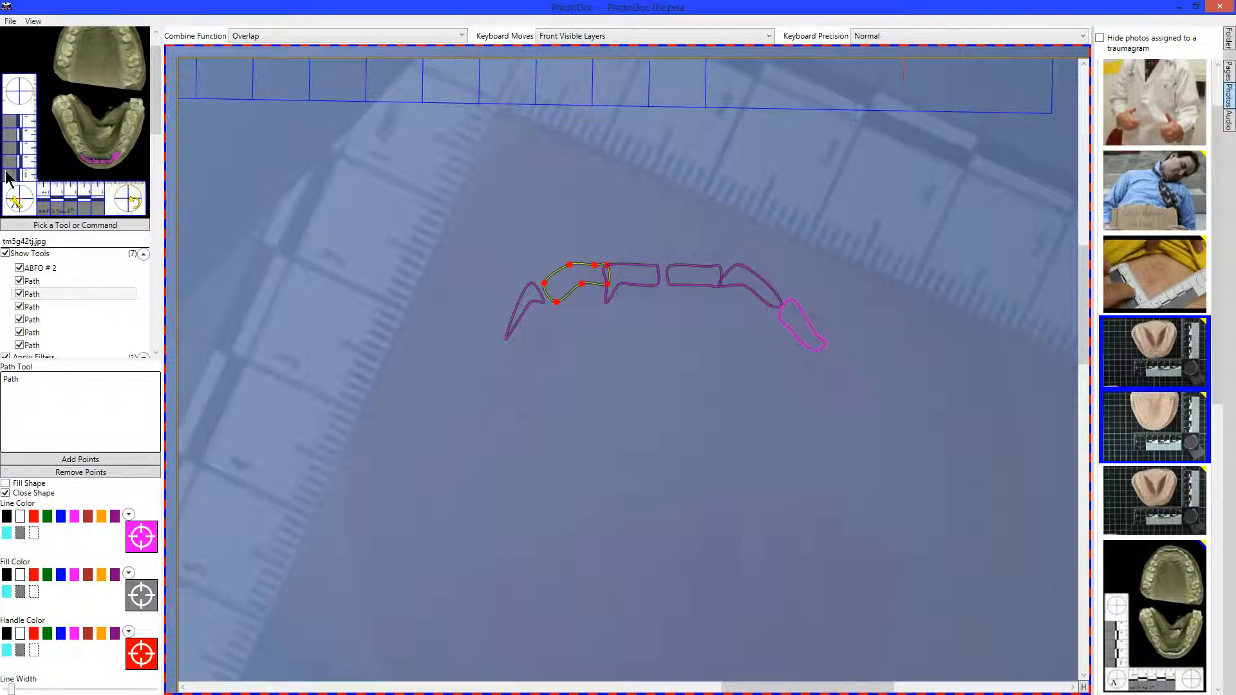
Step: Deselect cast A to view its tooth outlines over the bitemark, and briefly select the cast labelled B
{"action": "left_click", "coordinate": [14, 205]}
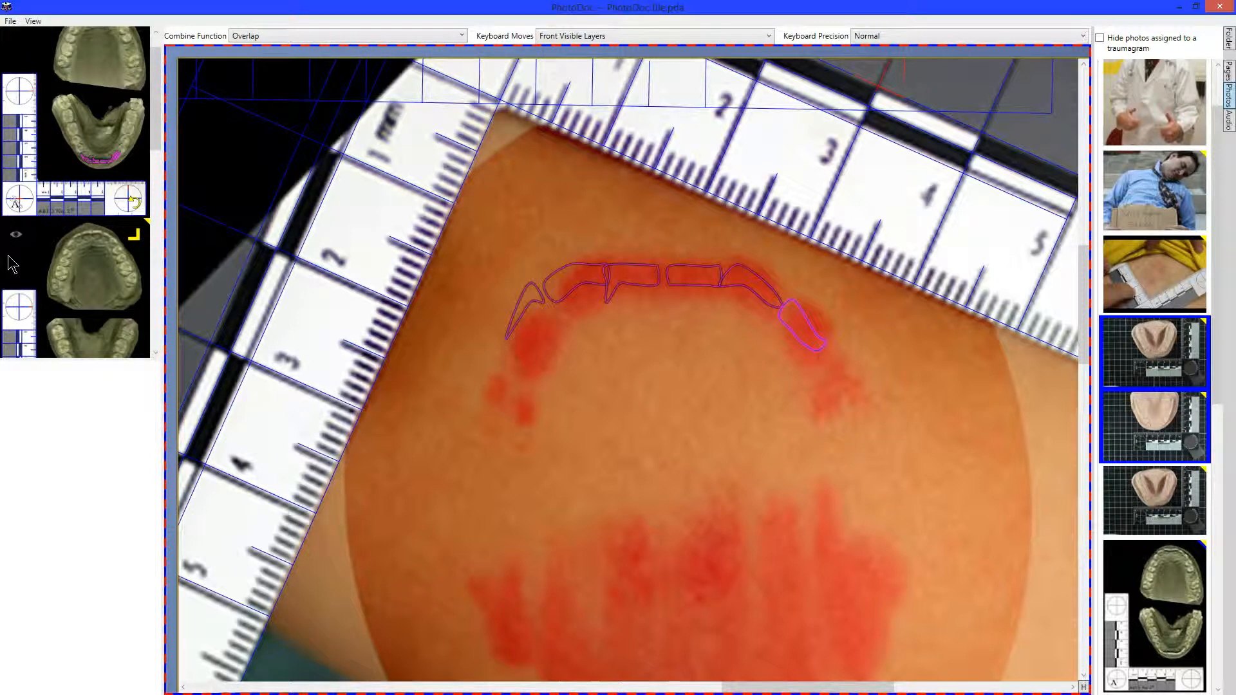
{"action": "scroll", "coordinate": [33, 283], "scroll_direction": "down", "scroll_amount": 2}
{"action": "scroll", "coordinate": [32, 283], "scroll_direction": "down", "scroll_amount": 2}
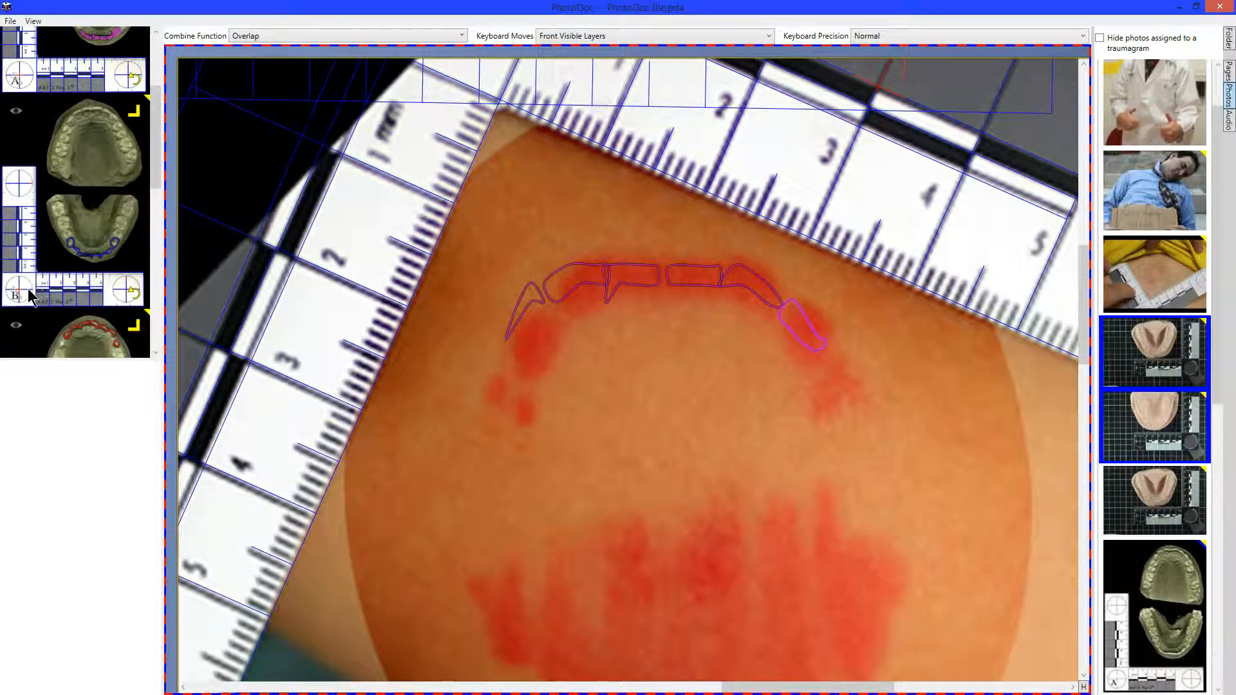
{"action": "left_click", "coordinate": [23, 297]}
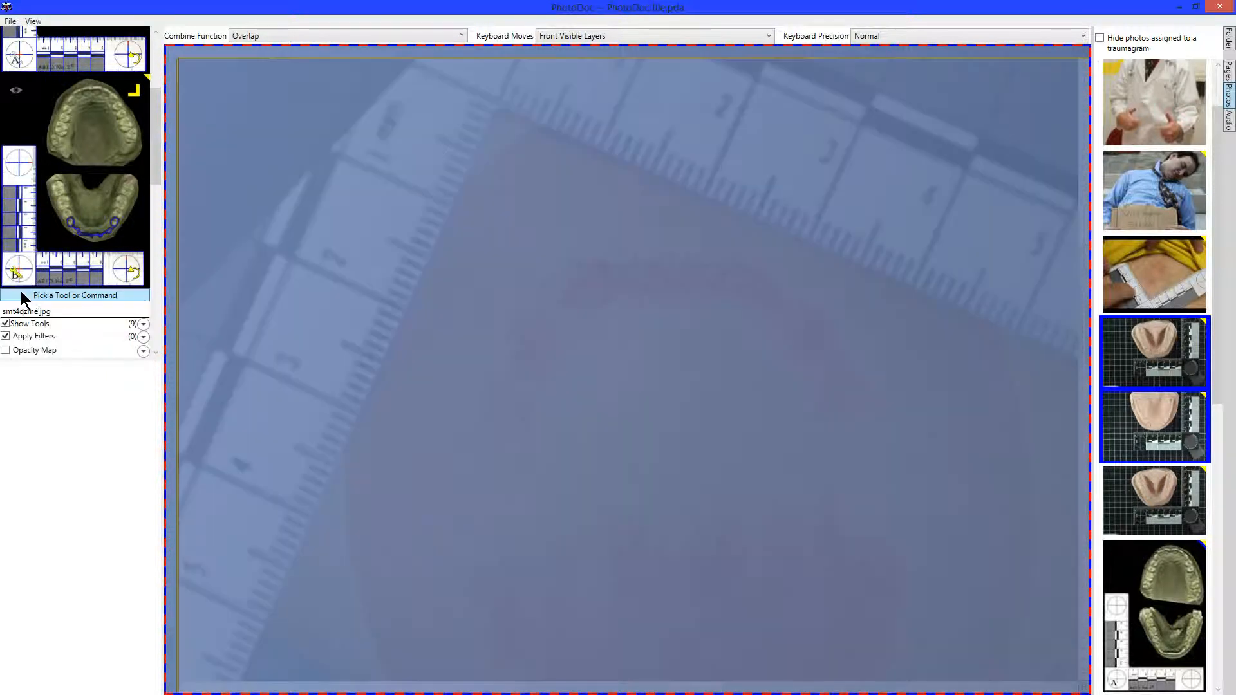
{"action": "left_click", "coordinate": [19, 282]}
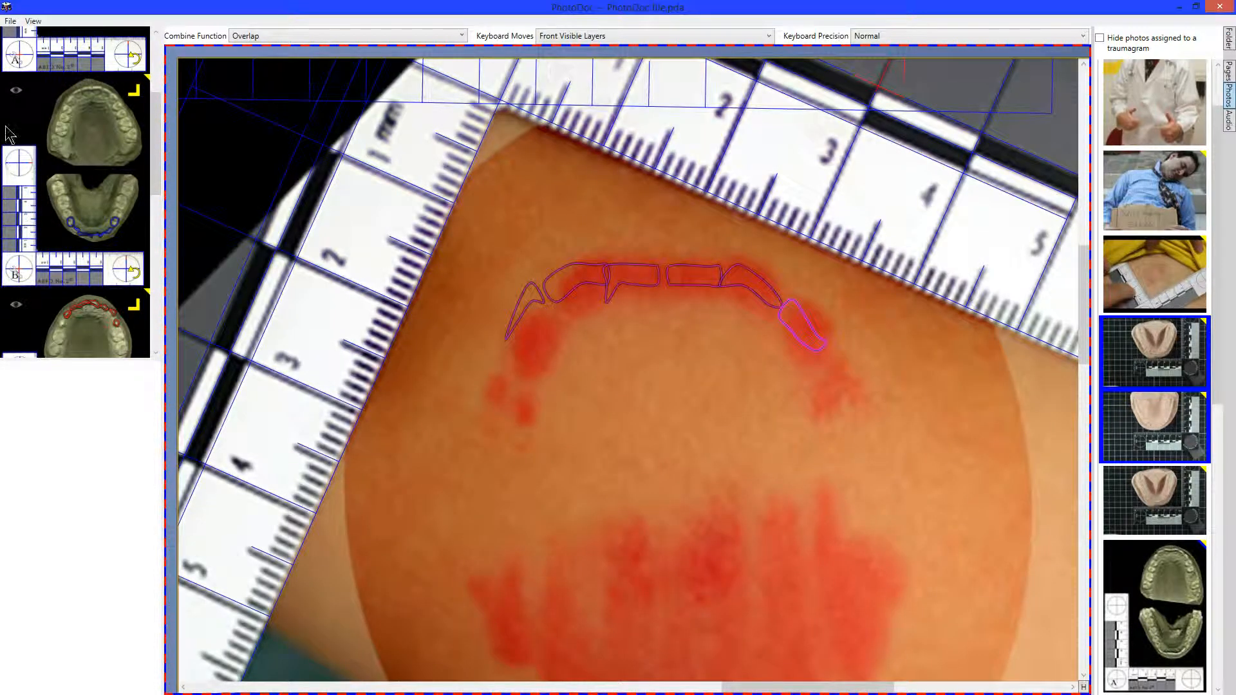
Step: Show the tooth outlines of casts B, C and D over the bitemark together with those of cast A
{"action": "left_click", "coordinate": [16, 91]}
{"action": "scroll", "coordinate": [20, 132], "scroll_direction": "down", "scroll_amount": 3}
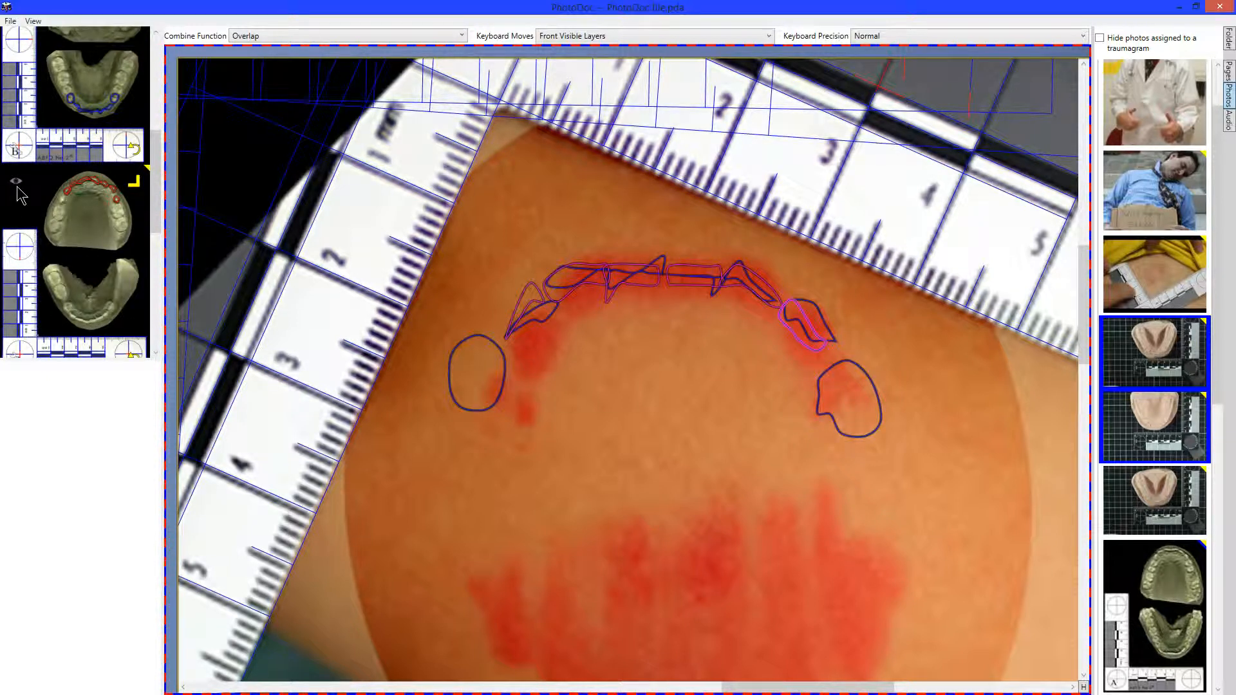
{"action": "left_click", "coordinate": [16, 182]}
{"action": "scroll", "coordinate": [20, 193], "scroll_direction": "down", "scroll_amount": 5}
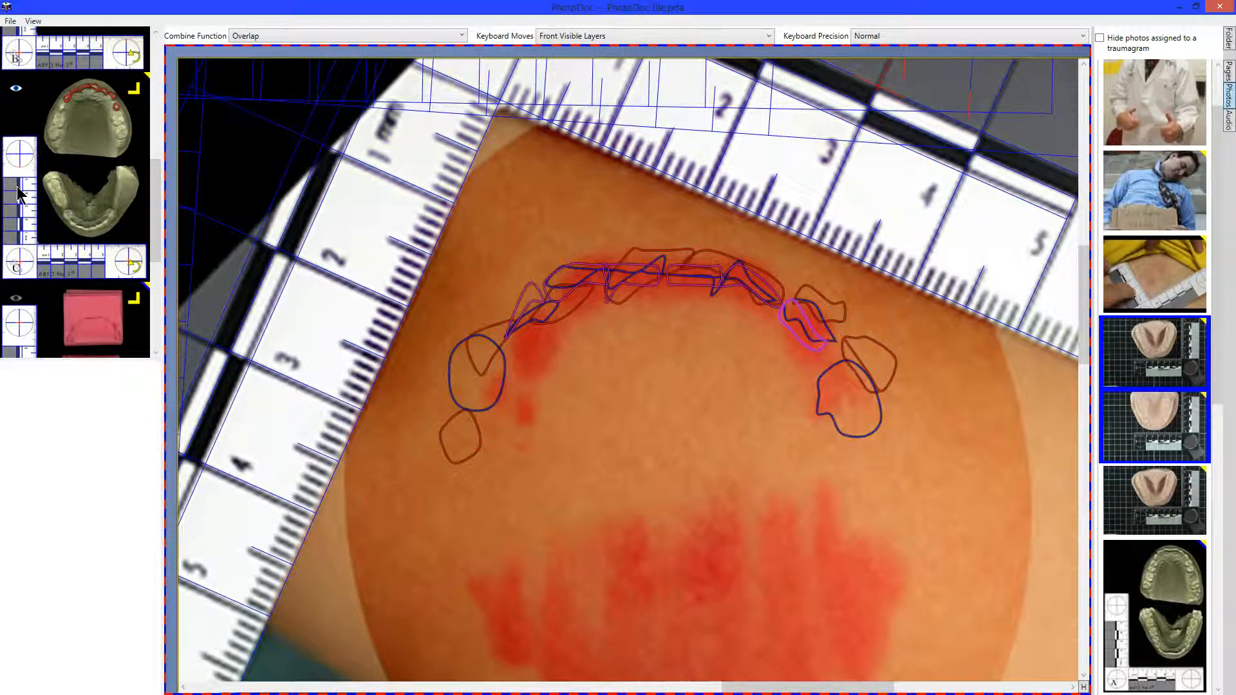
{"action": "left_click", "coordinate": [14, 180]}
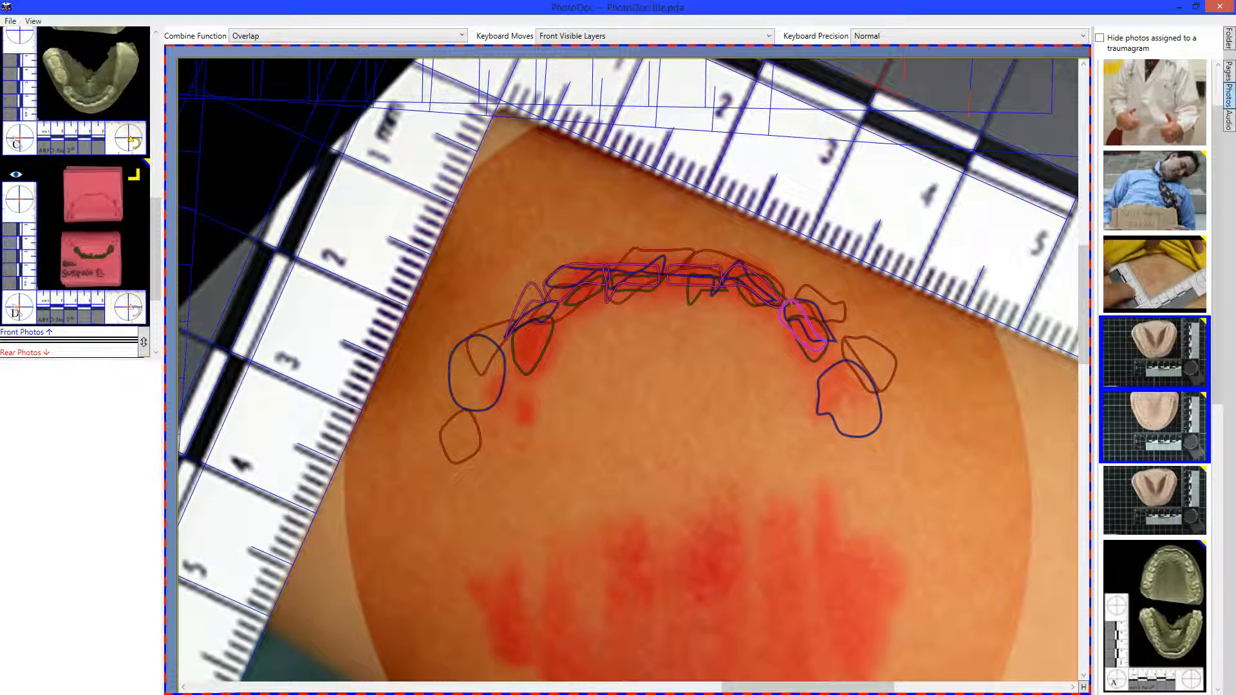
Step: Hide the outlines of casts C and B, and return to cast A at the start of the layer list
{"action": "scroll", "coordinate": [14, 121], "scroll_direction": "up", "scroll_amount": 2}
{"action": "left_click", "coordinate": [16, 58]}
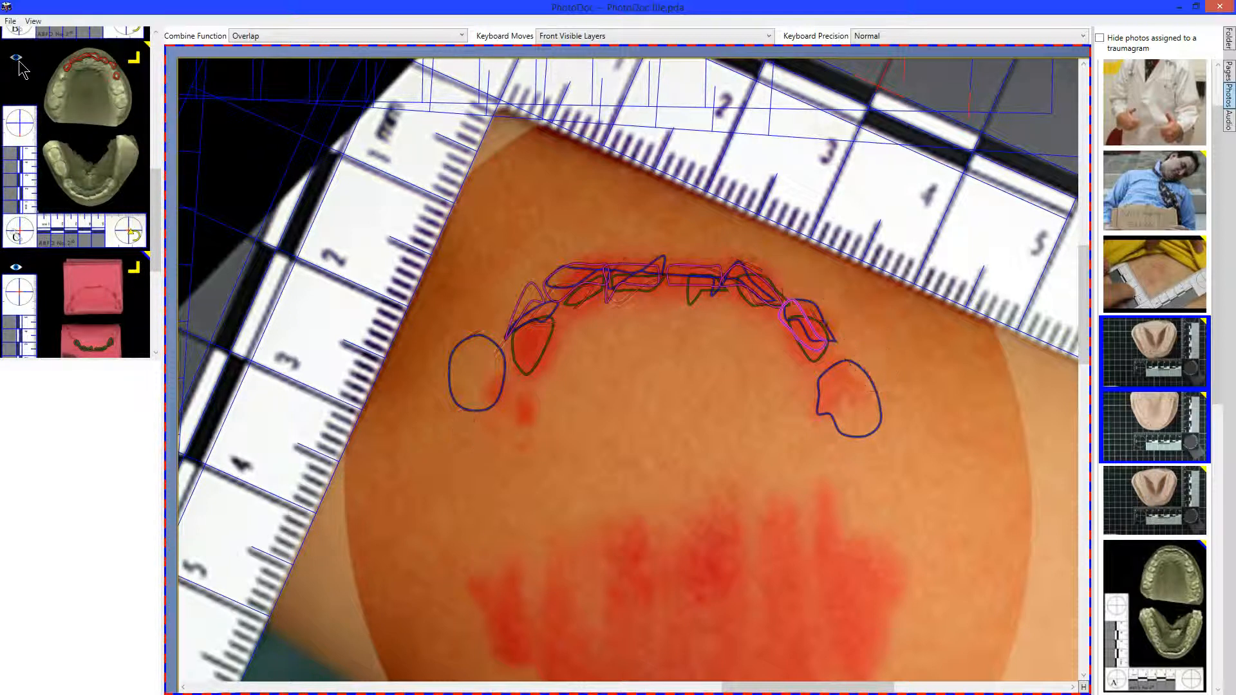
{"action": "scroll", "coordinate": [19, 68], "scroll_direction": "up", "scroll_amount": 3}
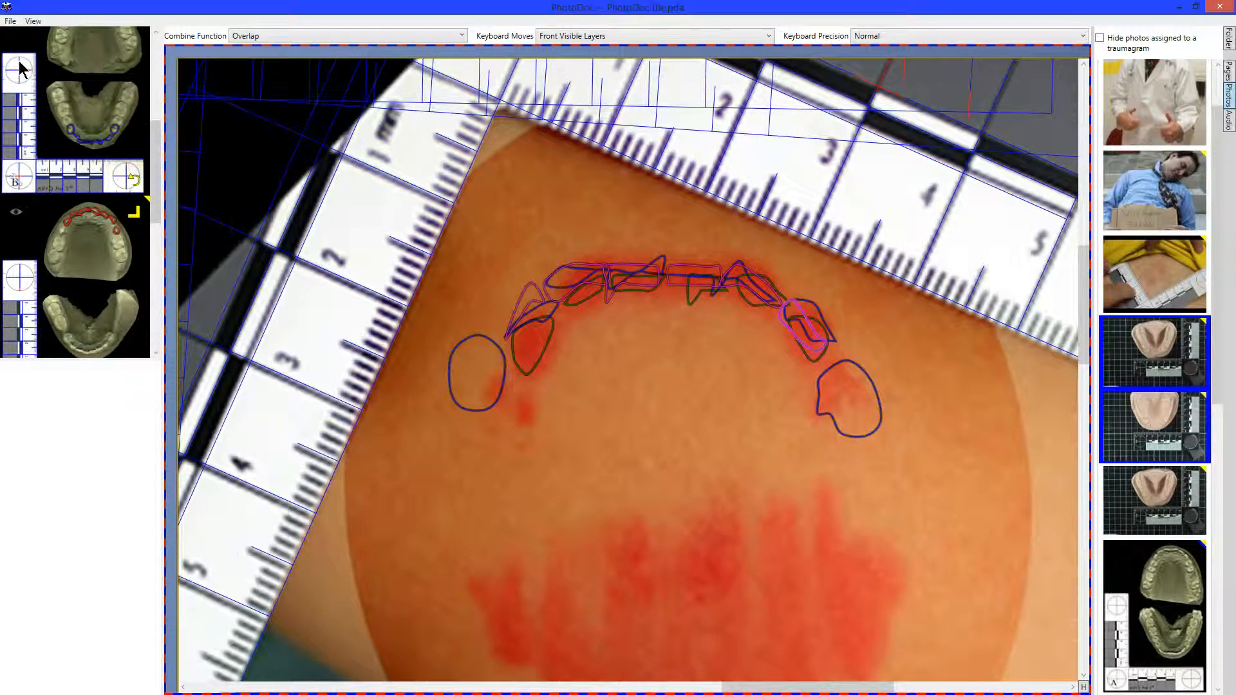
{"action": "scroll", "coordinate": [20, 62], "scroll_direction": "up", "scroll_amount": 2}
{"action": "left_click", "coordinate": [19, 63]}
{"action": "scroll", "coordinate": [19, 63], "scroll_direction": "up", "scroll_amount": 4}
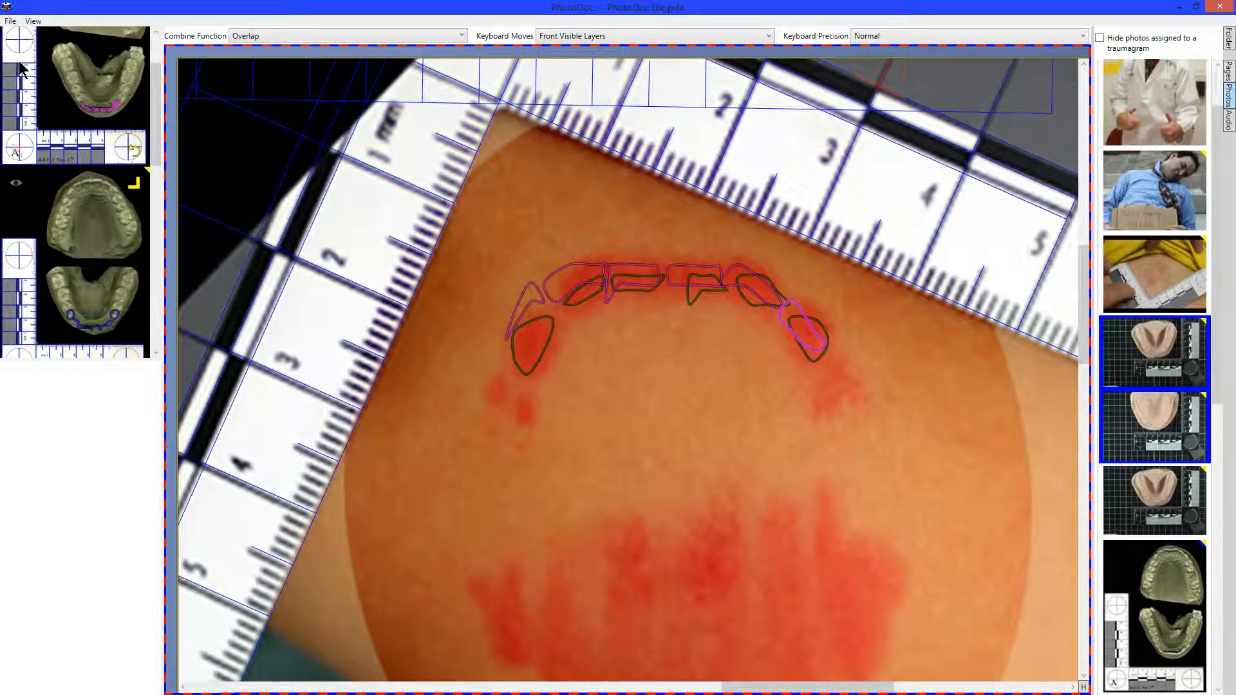
{"action": "scroll", "coordinate": [21, 68], "scroll_direction": "up", "scroll_amount": 2}
{"action": "scroll", "coordinate": [20, 68], "scroll_direction": "up", "scroll_amount": 1}
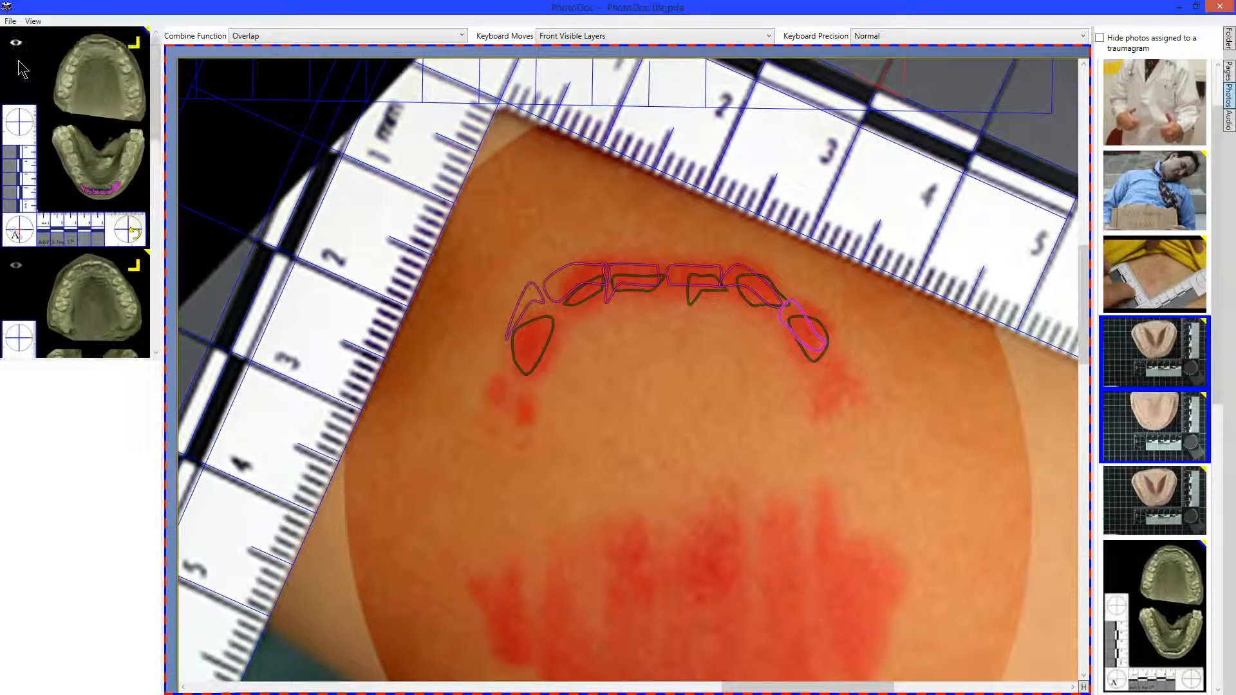
Step: Hide the tooth outlines of cast A and show the full image of cast D over the bitemark
{"action": "left_click", "coordinate": [16, 42]}
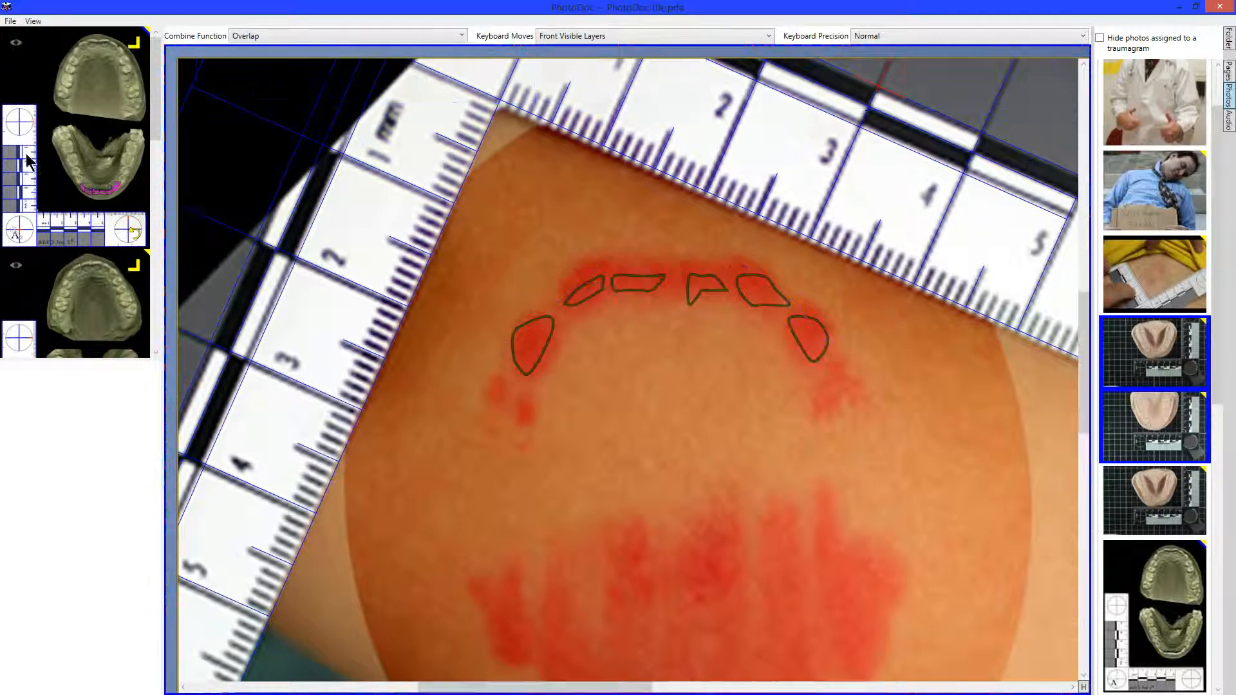
{"action": "scroll", "coordinate": [144, 314], "scroll_direction": "down", "scroll_amount": 3}
{"action": "scroll", "coordinate": [90, 311], "scroll_direction": "down", "scroll_amount": 4}
{"action": "scroll", "coordinate": [83, 309], "scroll_direction": "down", "scroll_amount": 6}
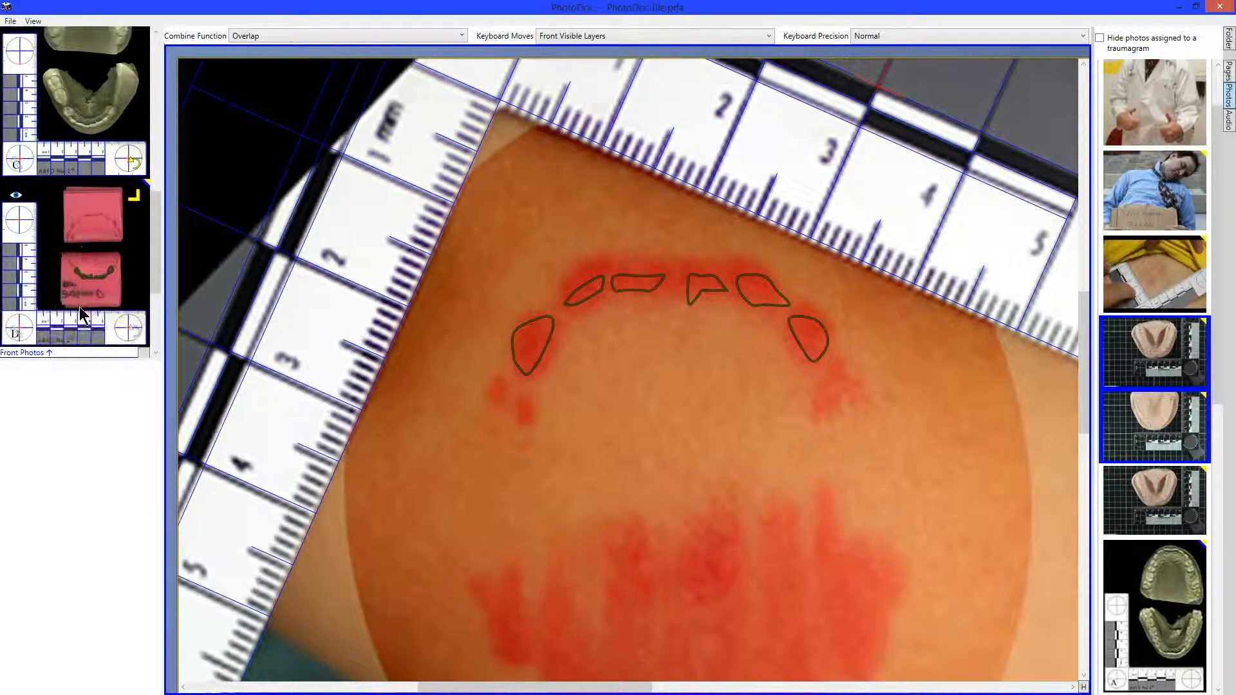
{"action": "scroll", "coordinate": [83, 314], "scroll_direction": "down", "scroll_amount": 3}
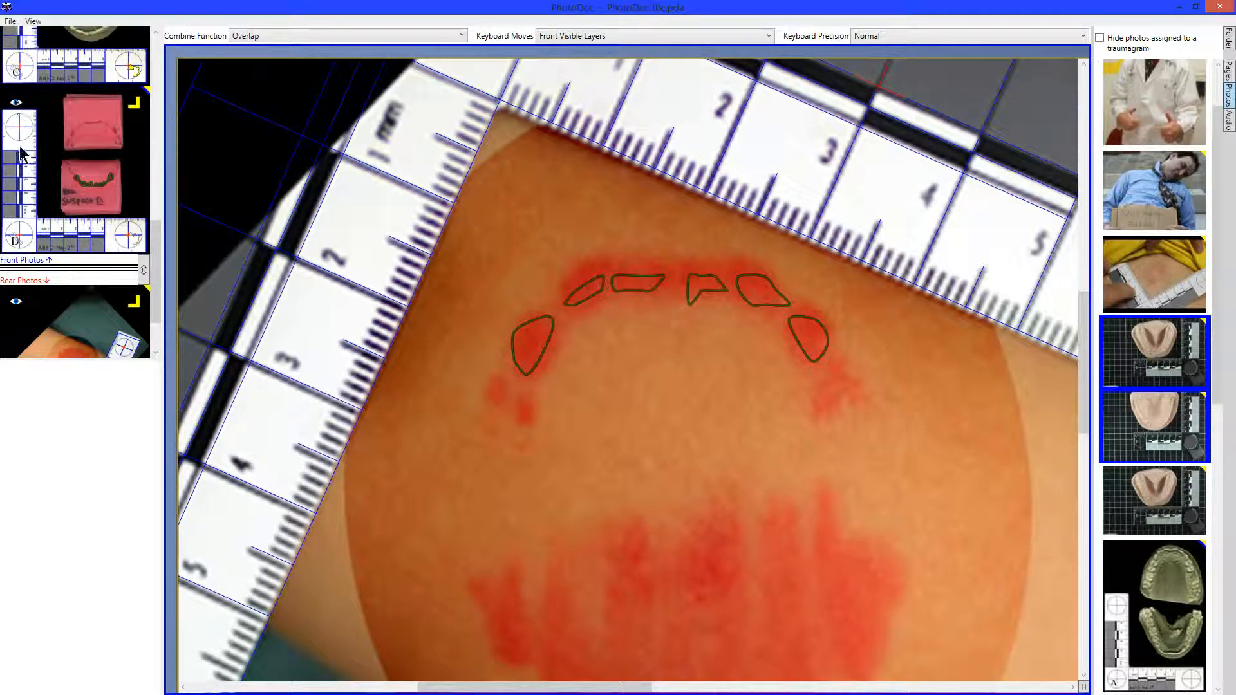
{"action": "left_click", "coordinate": [16, 241]}
{"action": "left_click", "coordinate": [20, 268]}
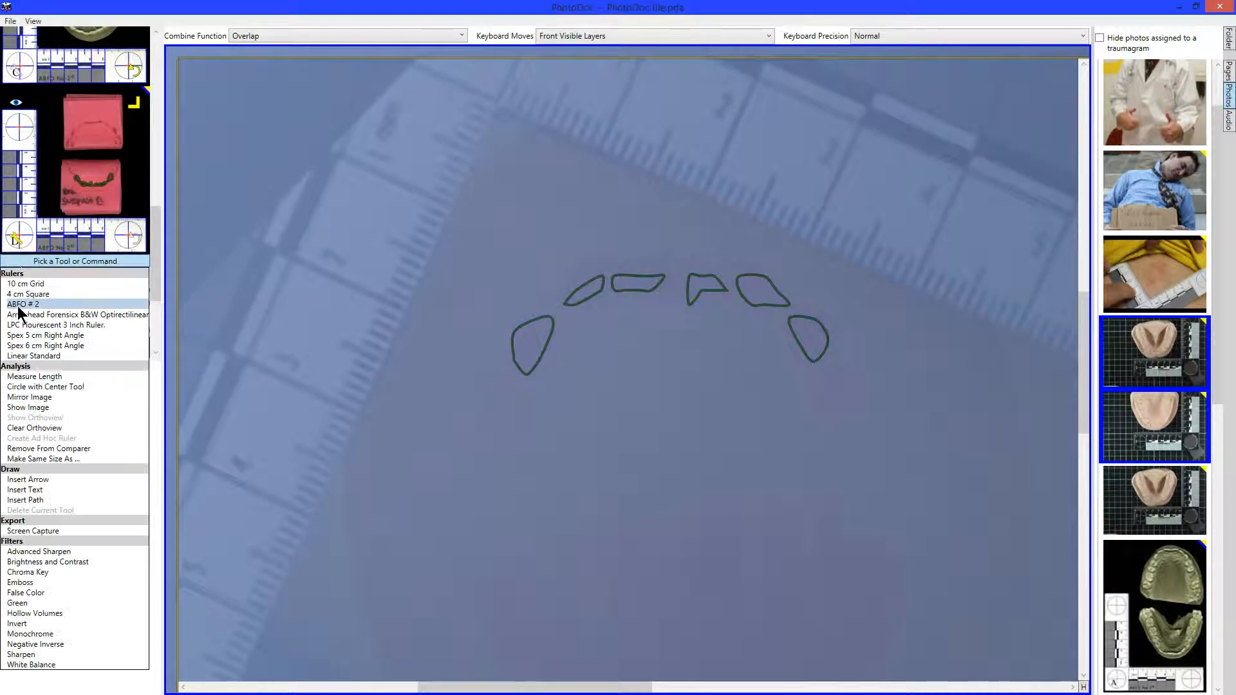
{"action": "left_click", "coordinate": [24, 410]}
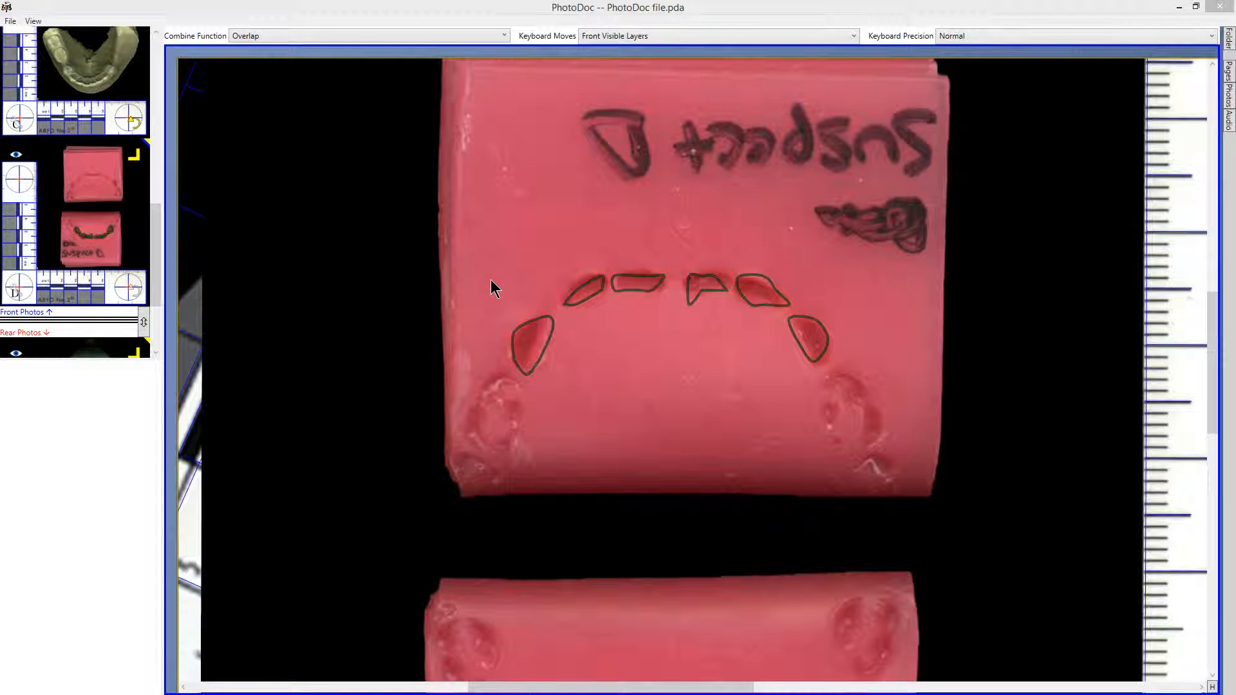
{"action": "left_click", "coordinate": [483, 90]}
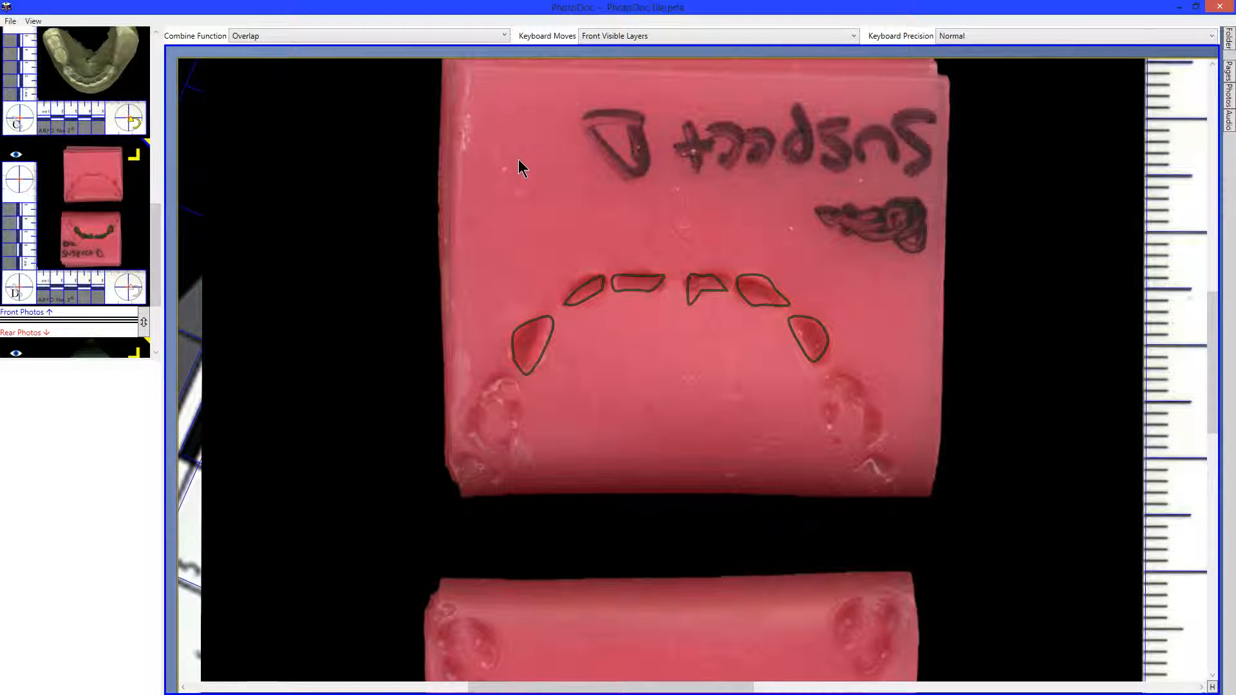
Step: Compare cast D with the bitemark using the Fade, Vertical Wipe, Horizontal Wipe and Red / Blue combine functions, and return to Overlap
{"action": "key", "text": "c"}
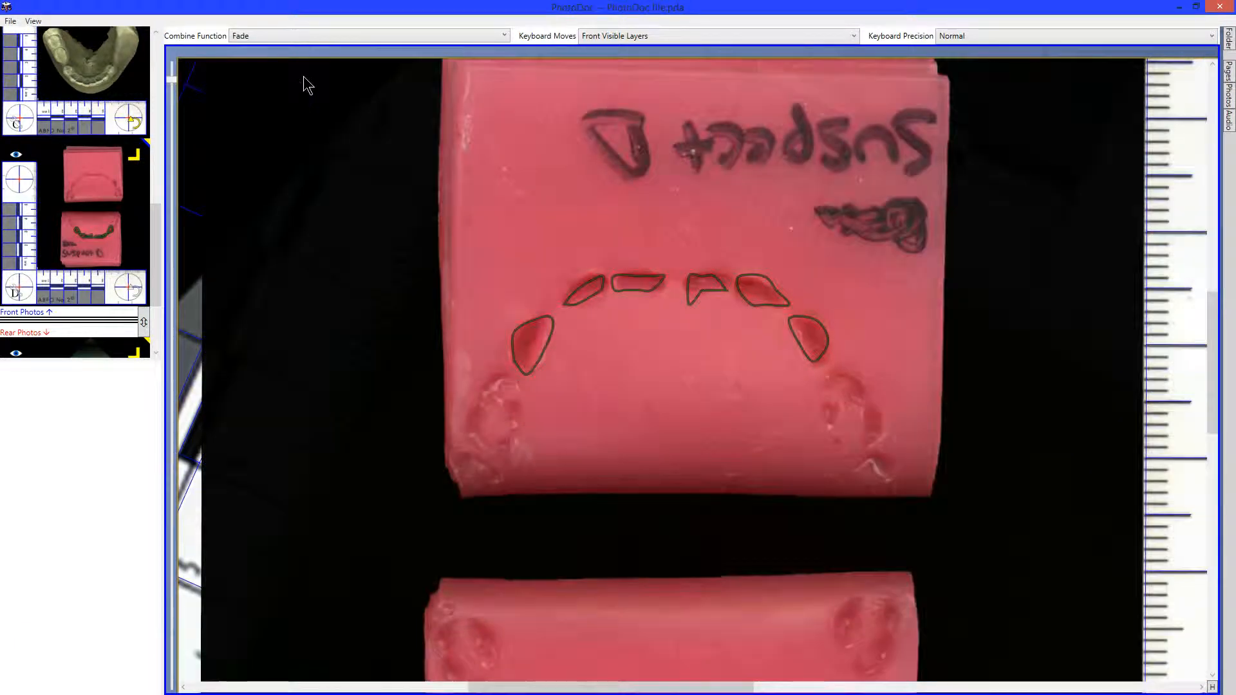
{"action": "key", "text": "c"}
{"action": "left_click_drag", "start_coordinate": [710, 199], "coordinate": [607, 91]}
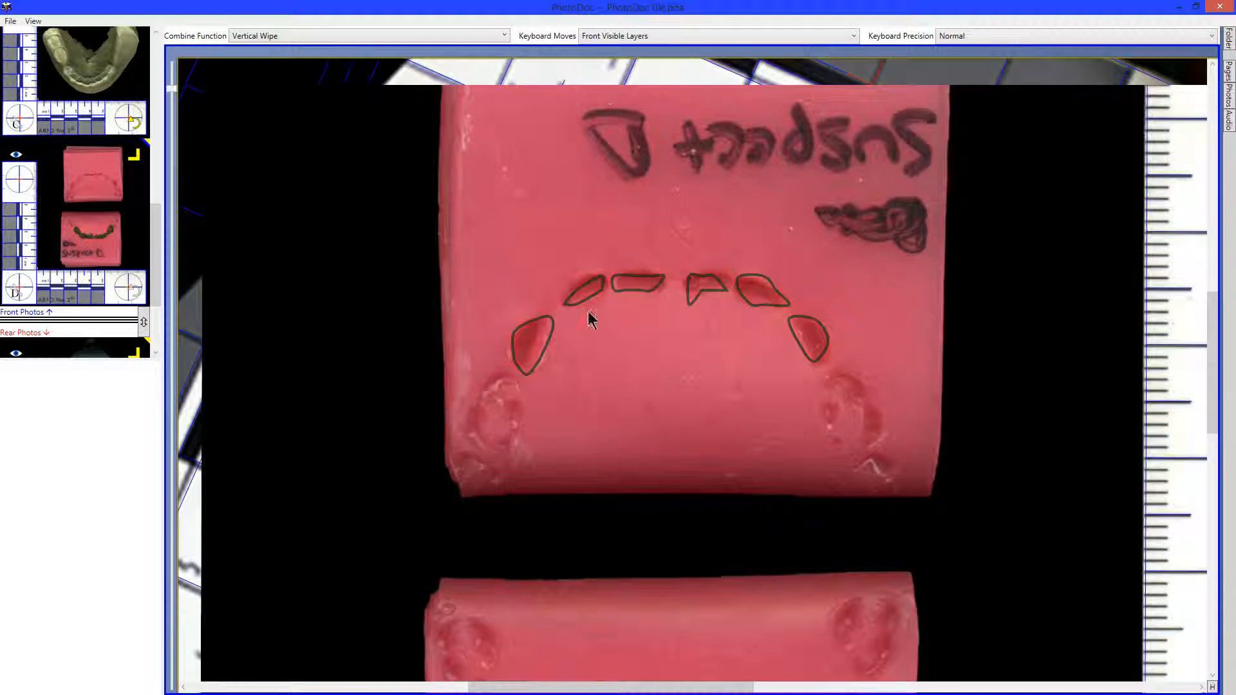
{"action": "key", "text": "c"}
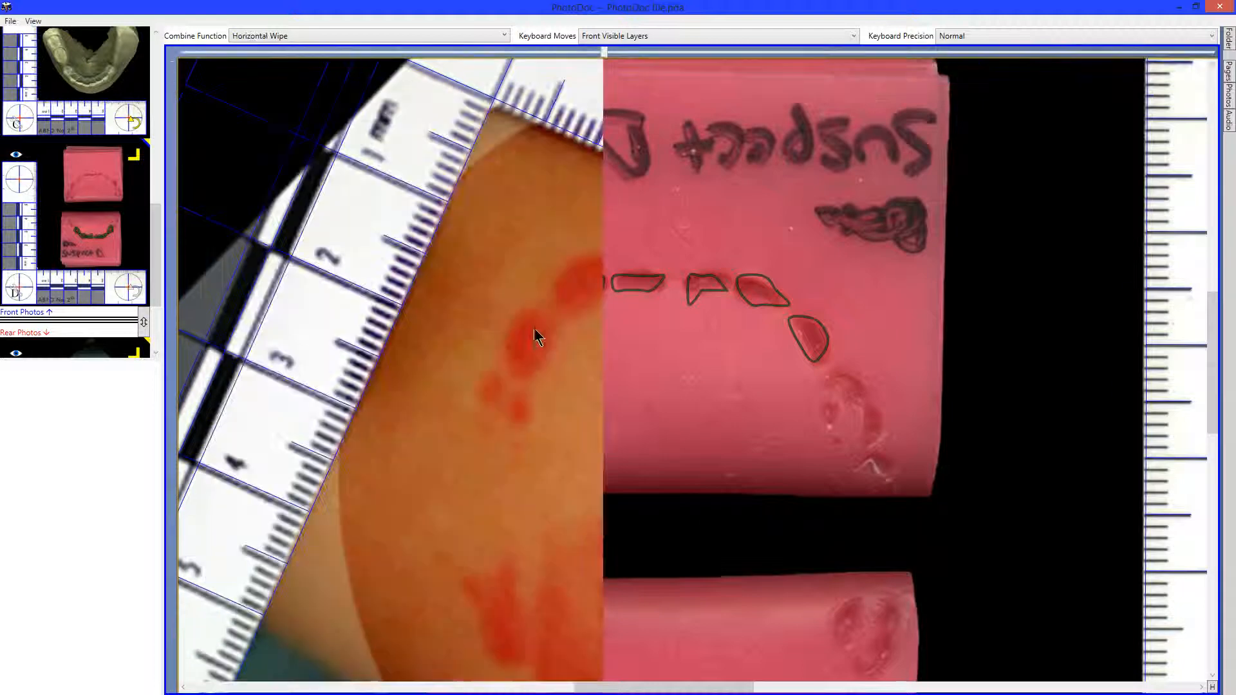
{"action": "left_click_drag", "start_coordinate": [538, 336], "coordinate": [278, 565]}
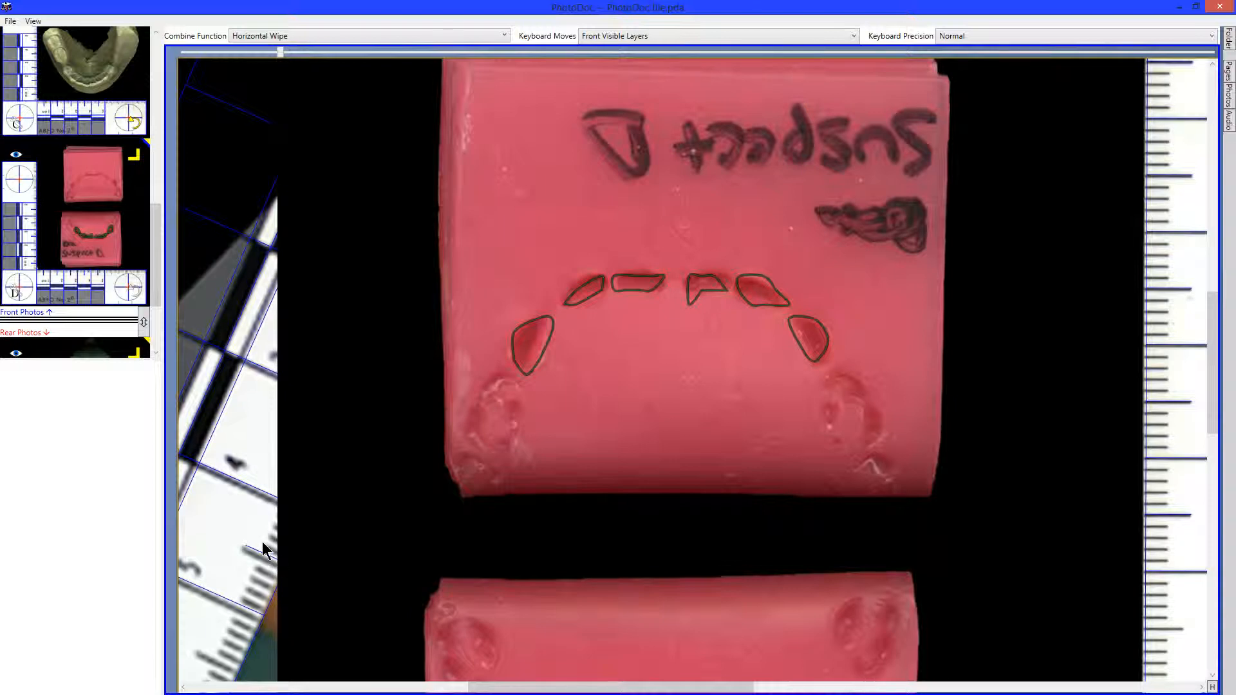
{"action": "key", "text": "c"}
{"action": "key", "text": "c"}
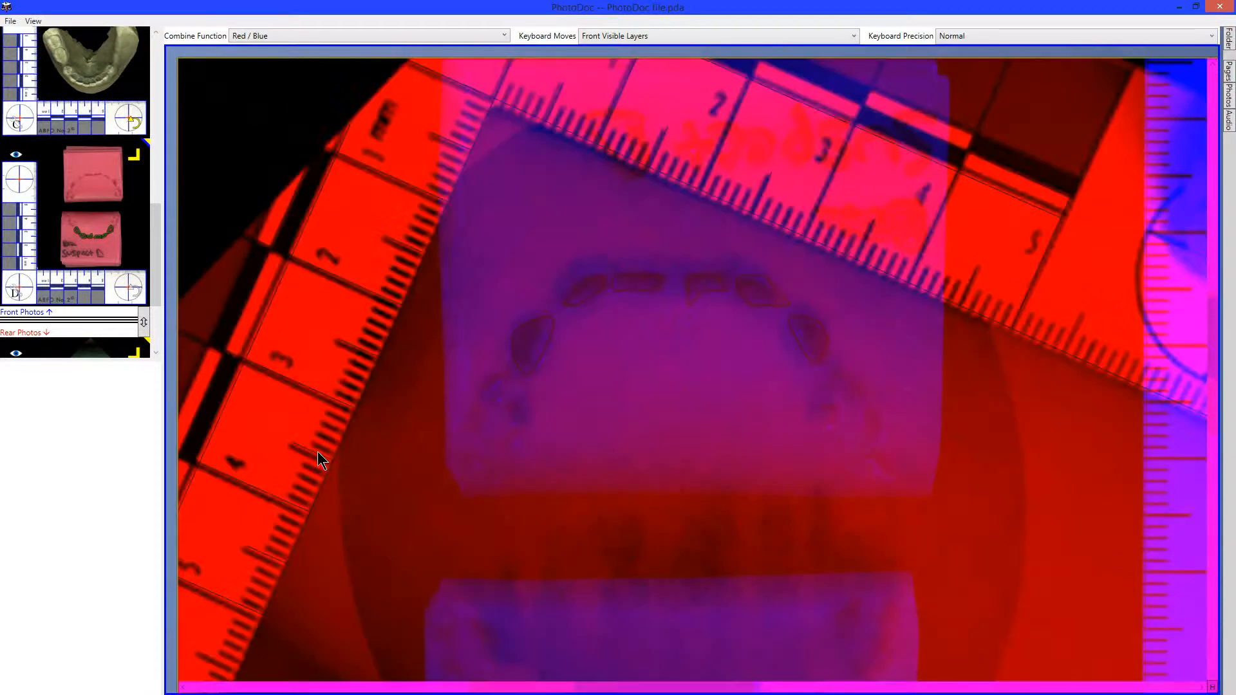
{"action": "key", "text": "c"}
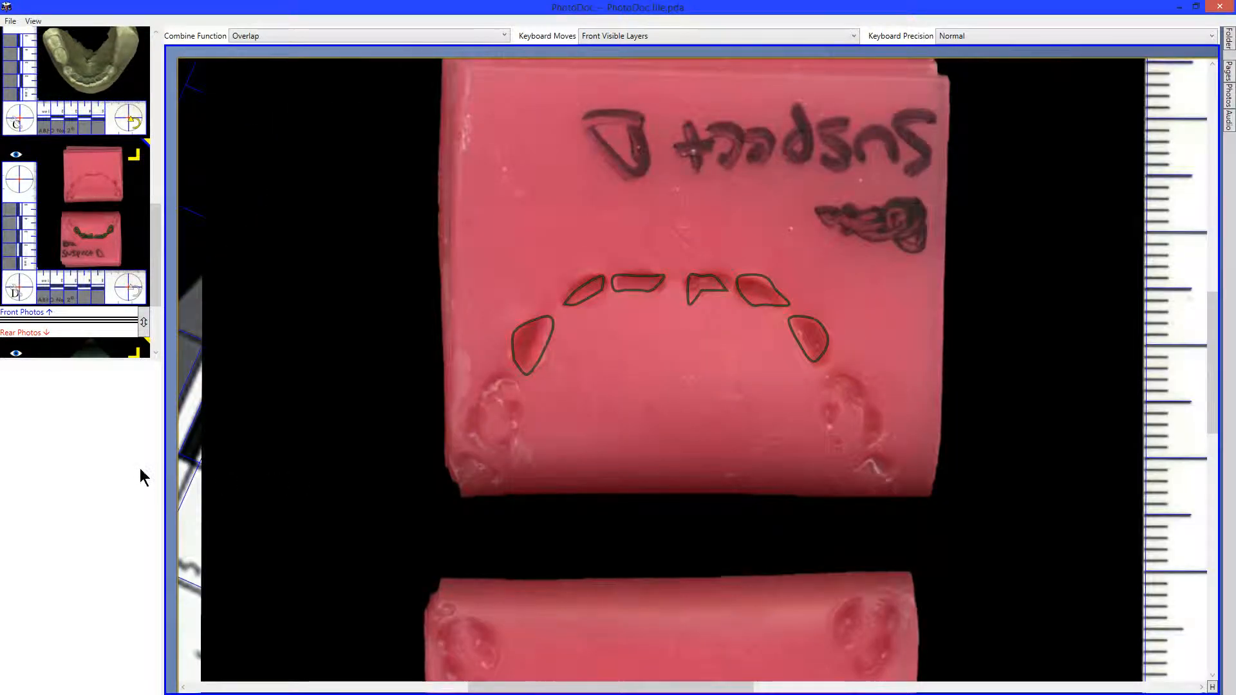
Step: Hide the image of cast D, leaving only its tooth outlines over the bitemark, and deselect the cast
{"action": "left_click", "coordinate": [17, 290]}
{"action": "left_click", "coordinate": [50, 314]}
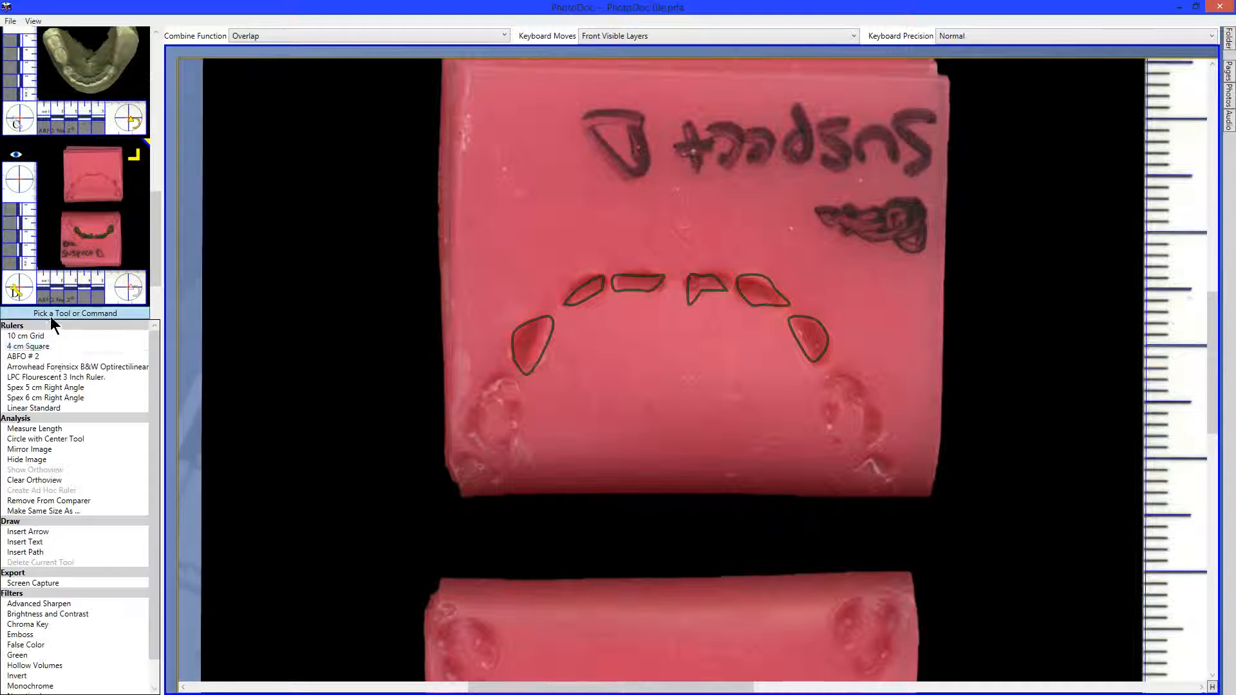
{"action": "left_click", "coordinate": [54, 457]}
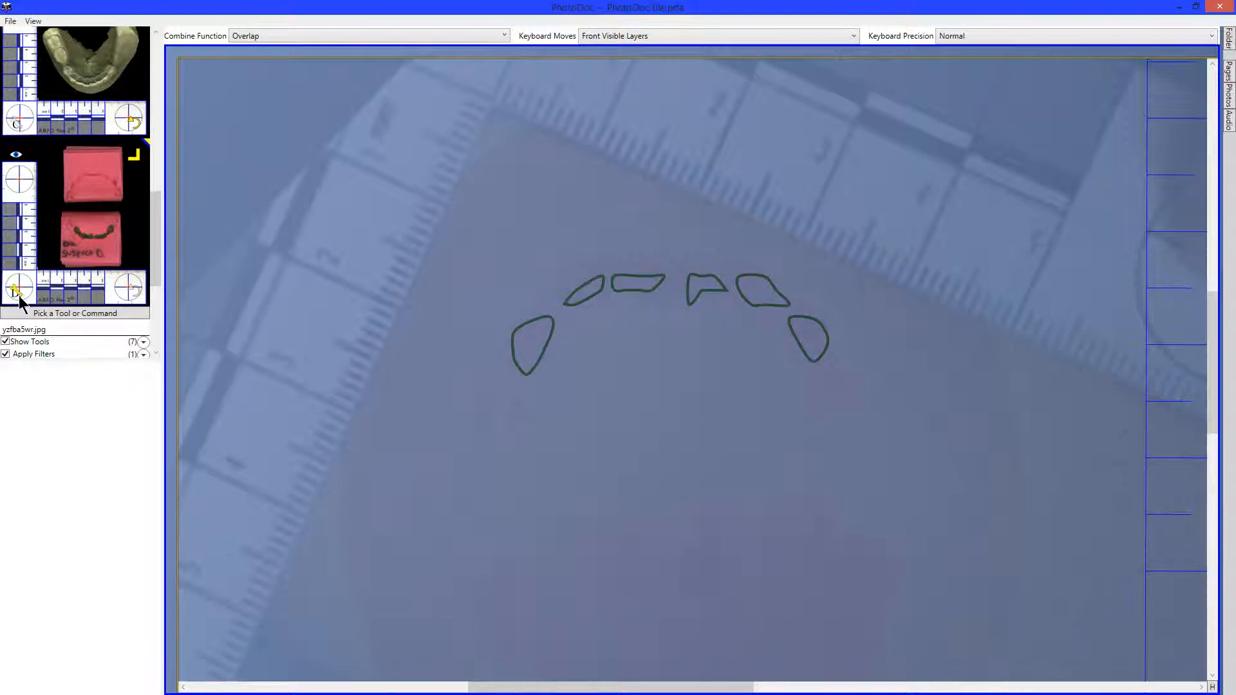
{"action": "left_click", "coordinate": [18, 295]}
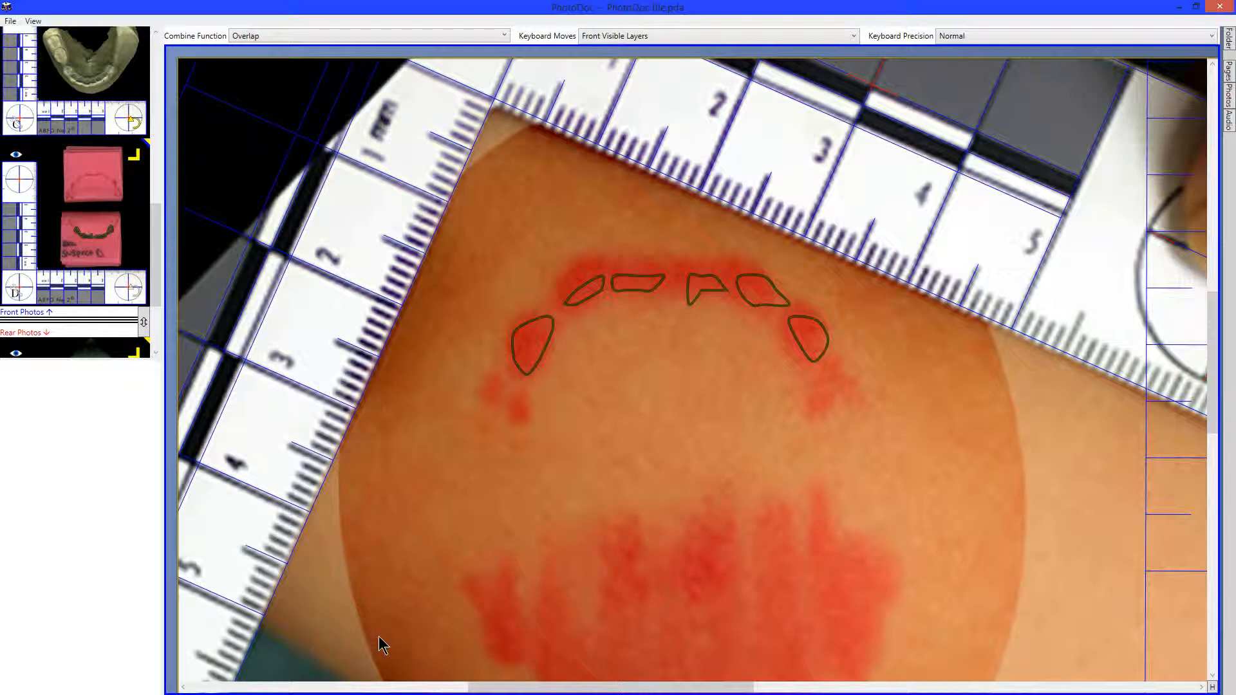
Step: Take a screen capture of the upper bitemark arch with cast D's tooth outlines, and increase the capture's image width
{"action": "left_click", "coordinate": [27, 19]}
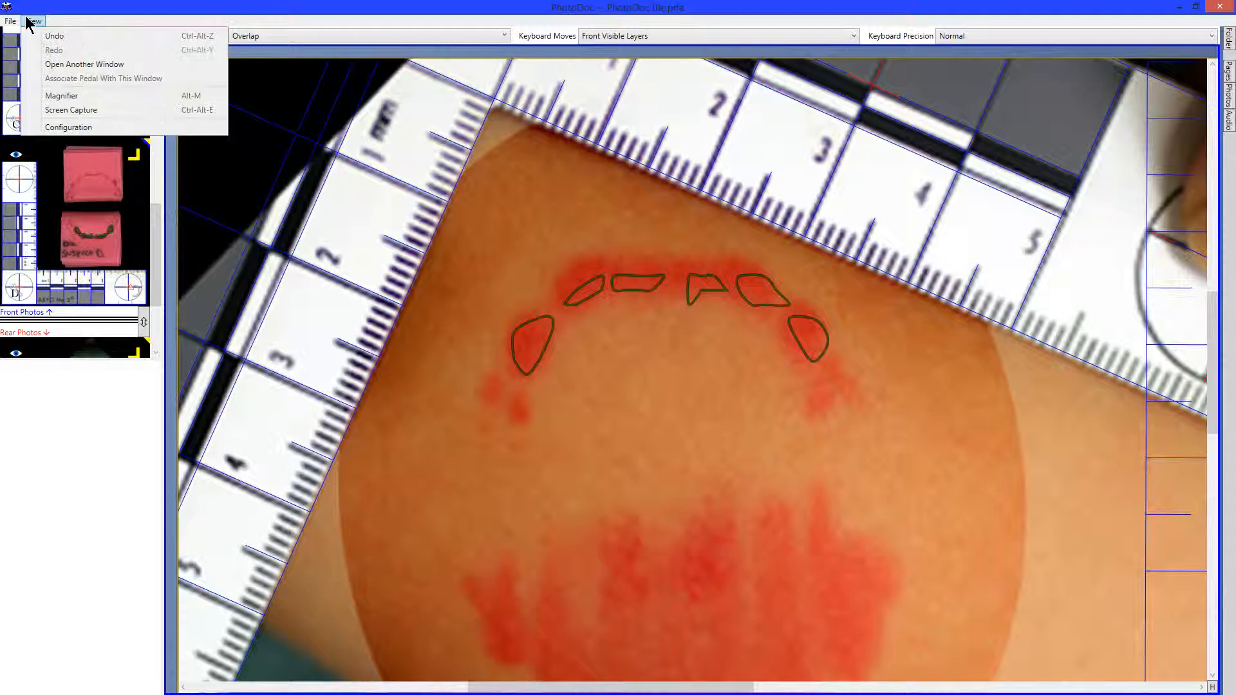
{"action": "left_click", "coordinate": [85, 110]}
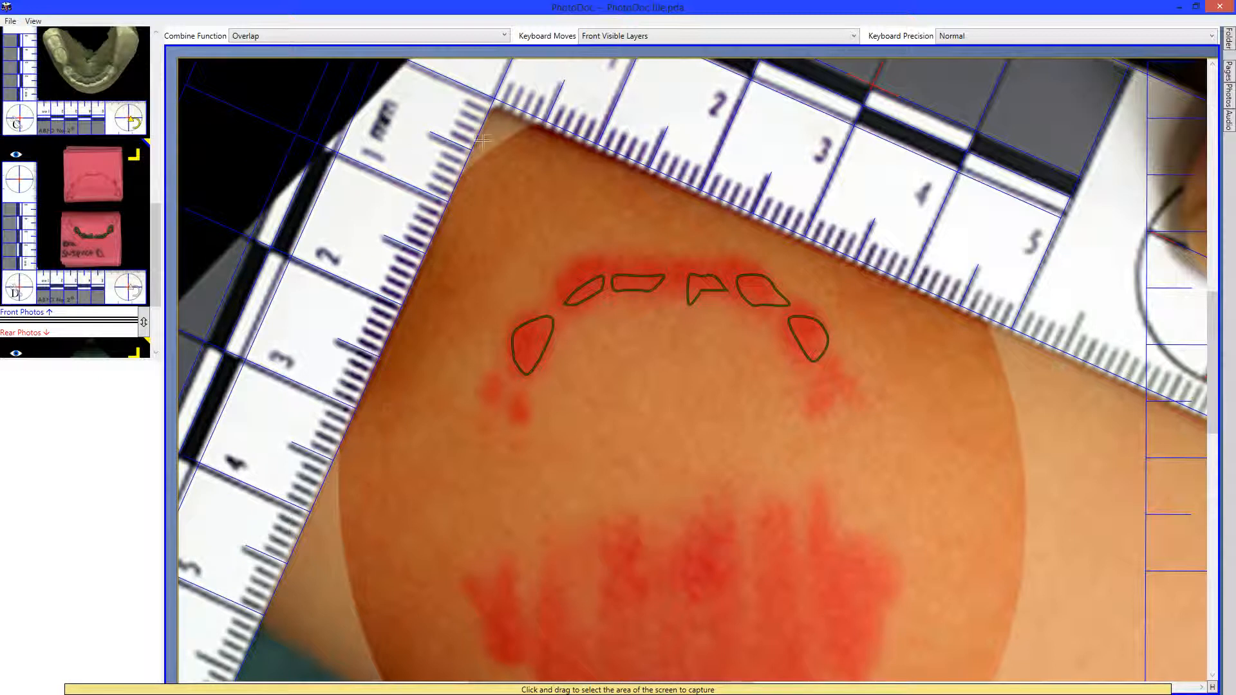
{"action": "left_click_drag", "start_coordinate": [440, 217], "coordinate": [867, 411]}
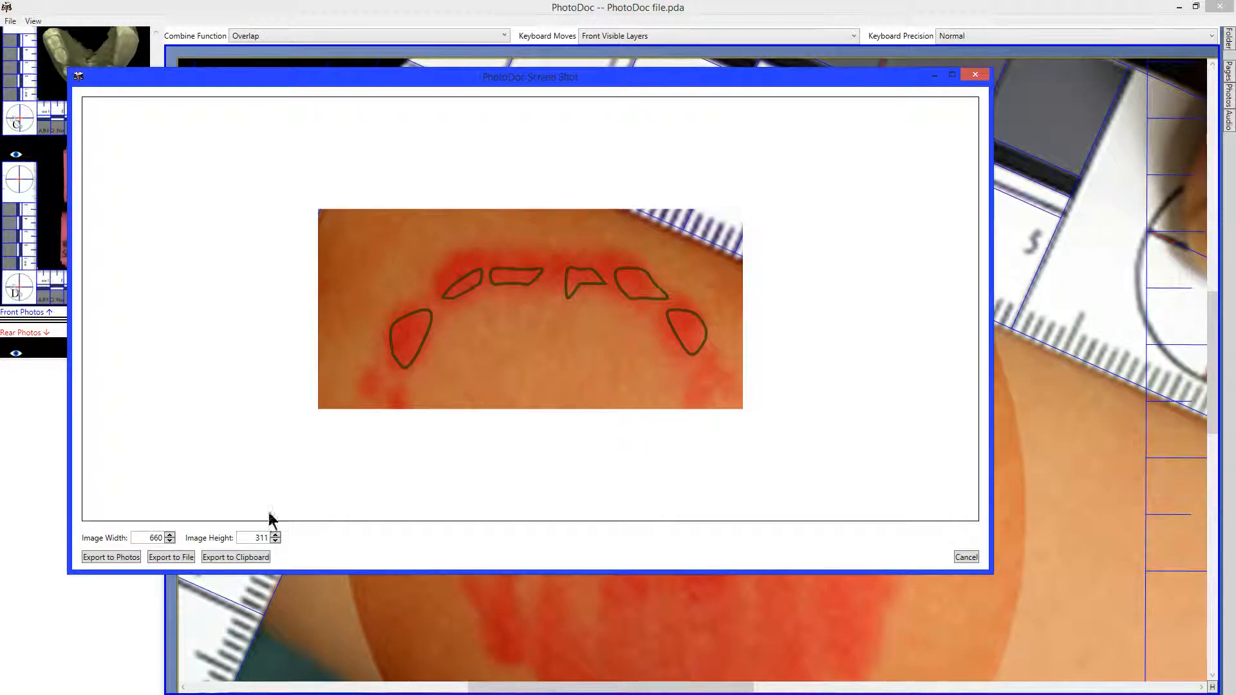
{"action": "left_click", "coordinate": [170, 535]}
{"action": "left_click", "coordinate": [170, 535]}
{"action": "left_click", "coordinate": [170, 534]}
Step: Export the capture to the Desktop as Export.png in Portable Network Graphic format
{"action": "left_click", "coordinate": [166, 556]}
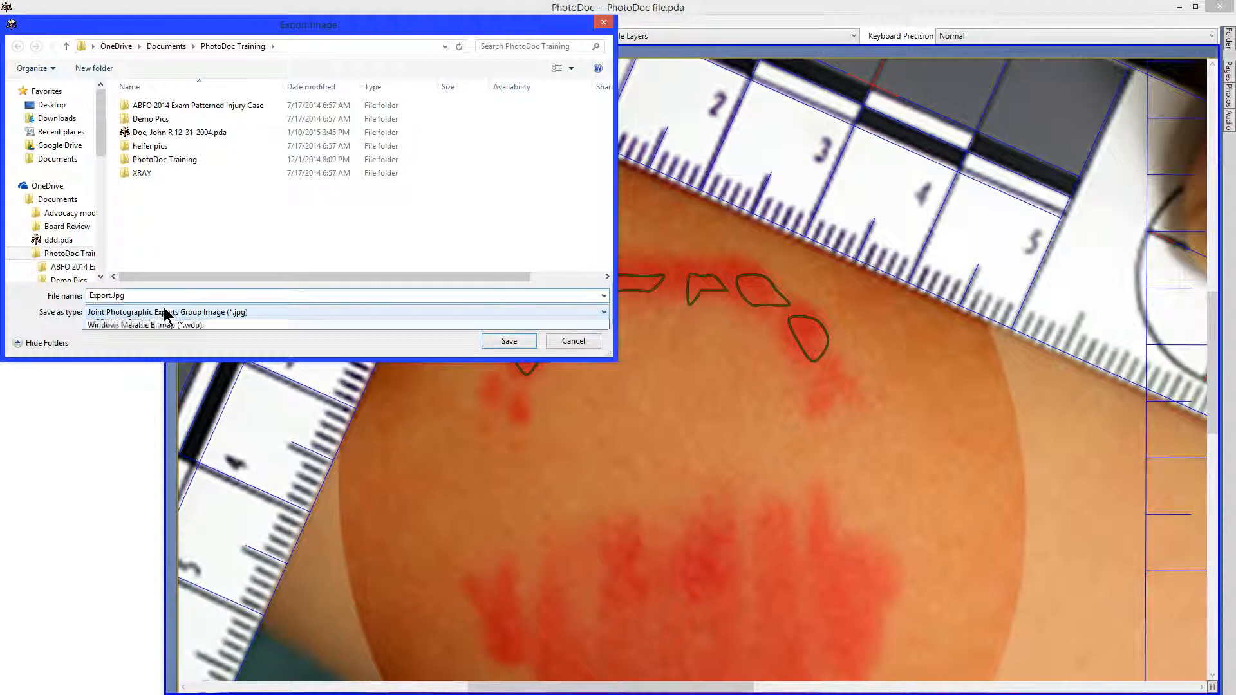
{"action": "left_click", "coordinate": [167, 313]}
{"action": "left_click", "coordinate": [165, 347]}
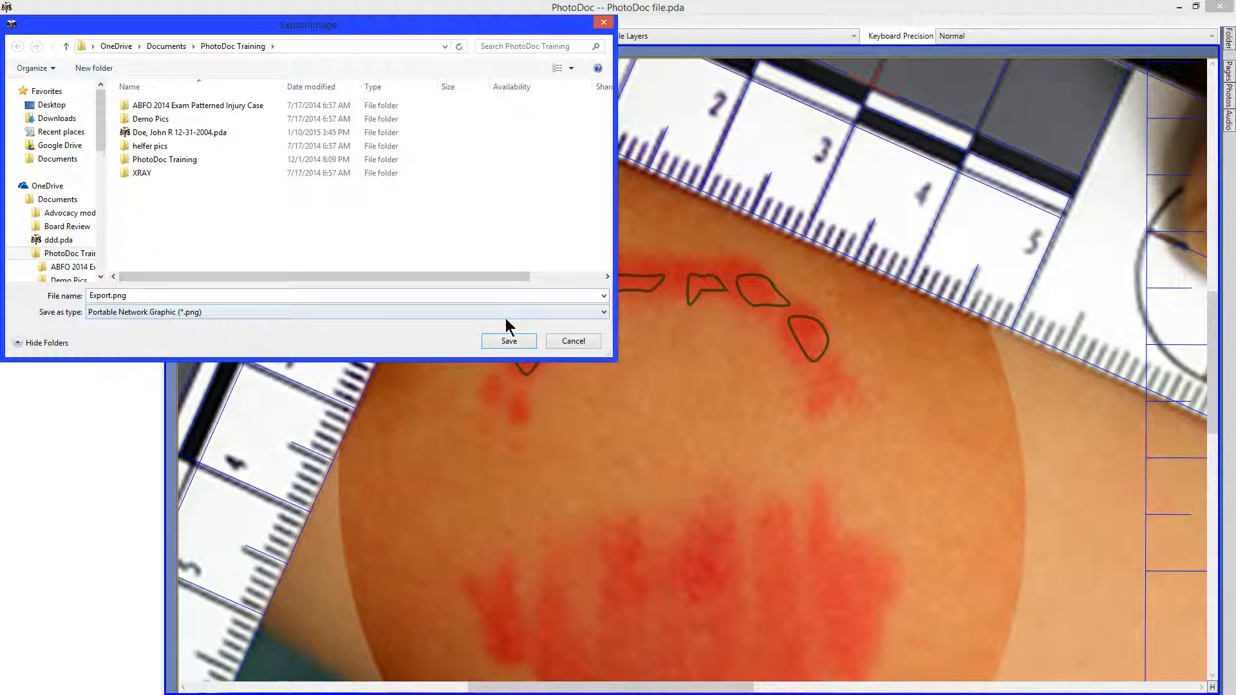
{"action": "left_click", "coordinate": [40, 106]}
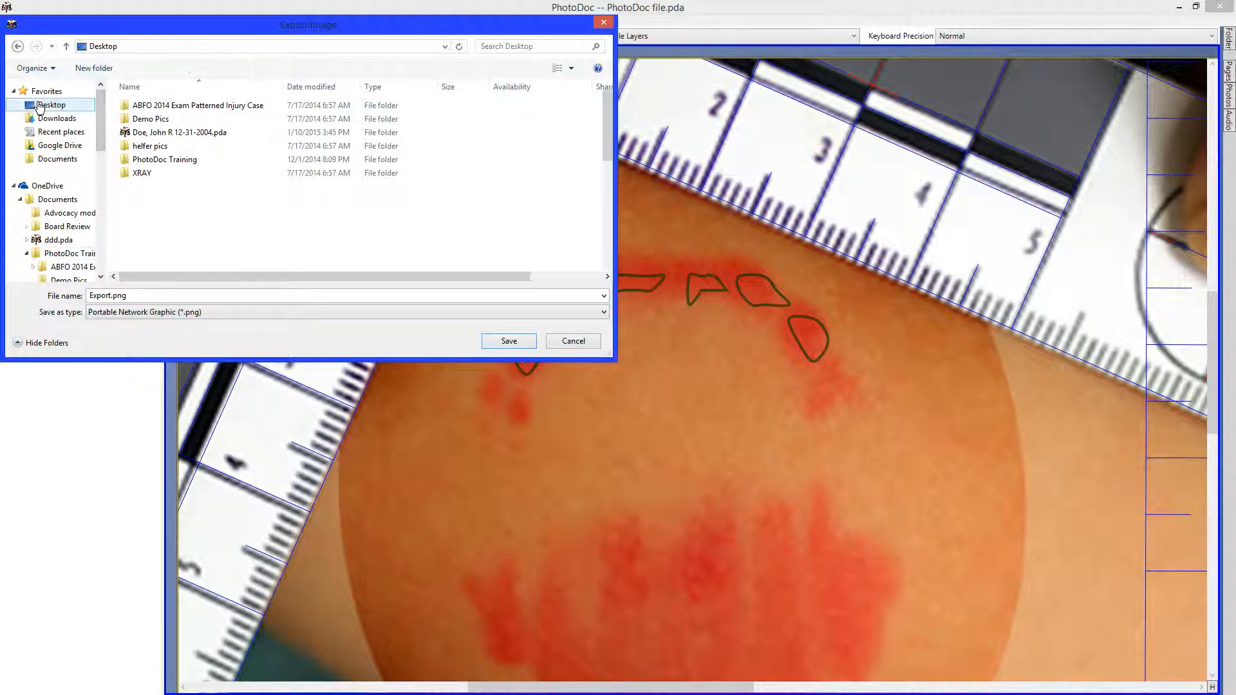
{"action": "left_click", "coordinate": [499, 337]}
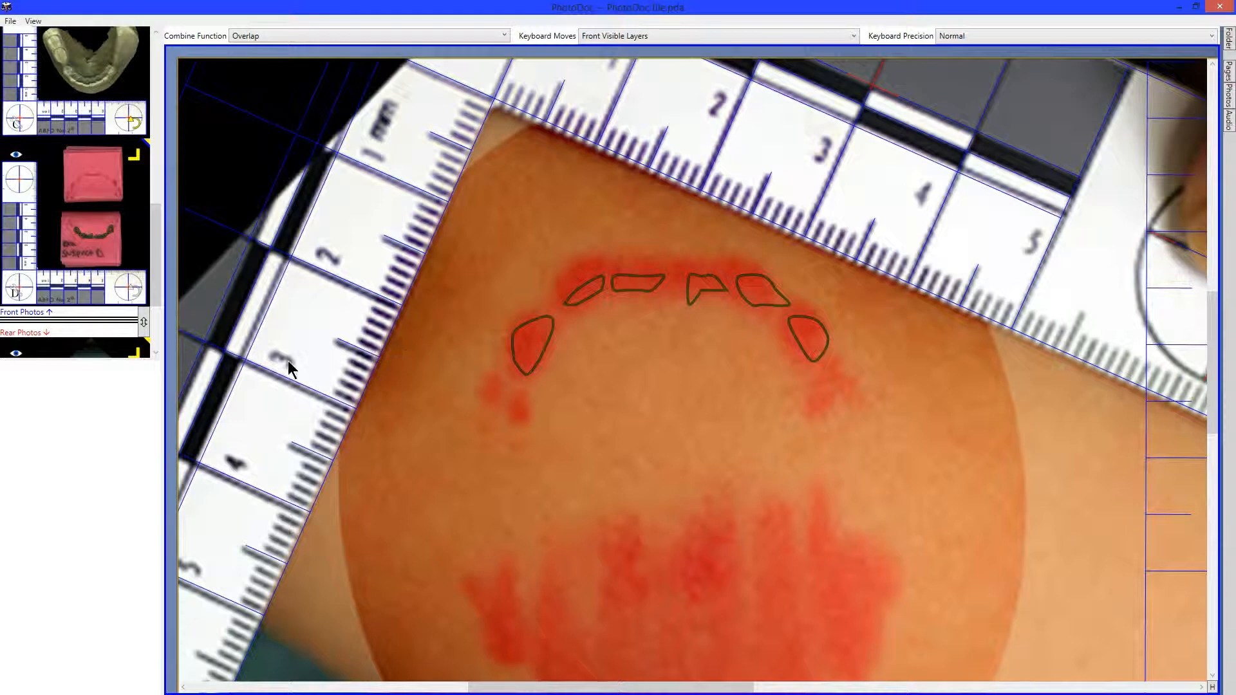